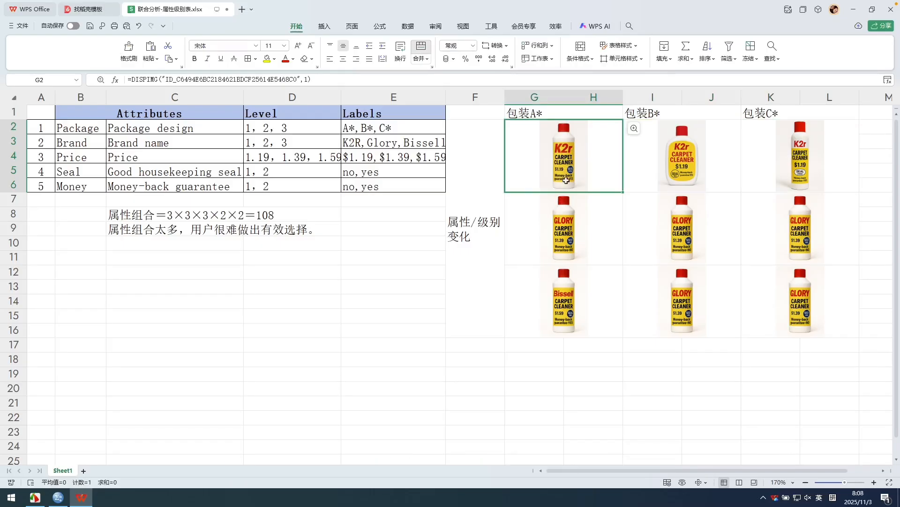
Examine the bottle pictures for packages A*, B* and C* to compare their package, brand, price, seal and guarantee variations.
click(567, 224)
click(567, 281)
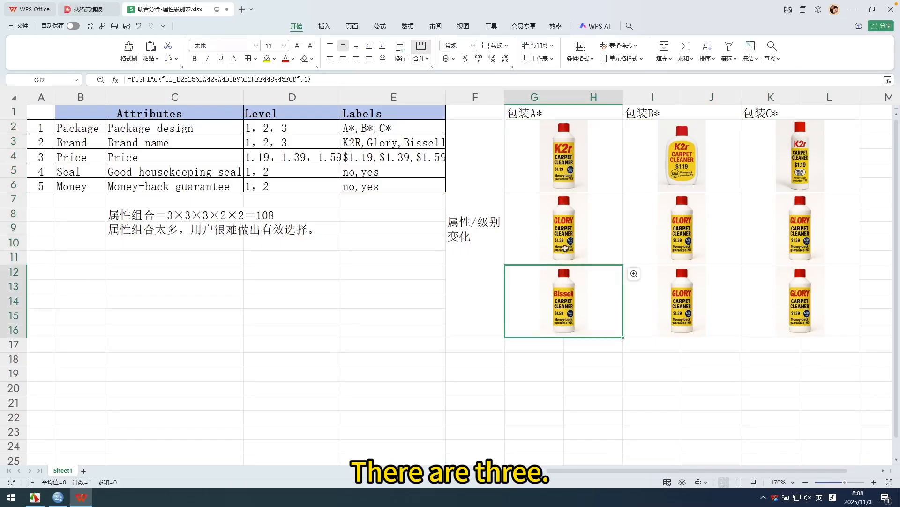
click(578, 176)
key(Right)
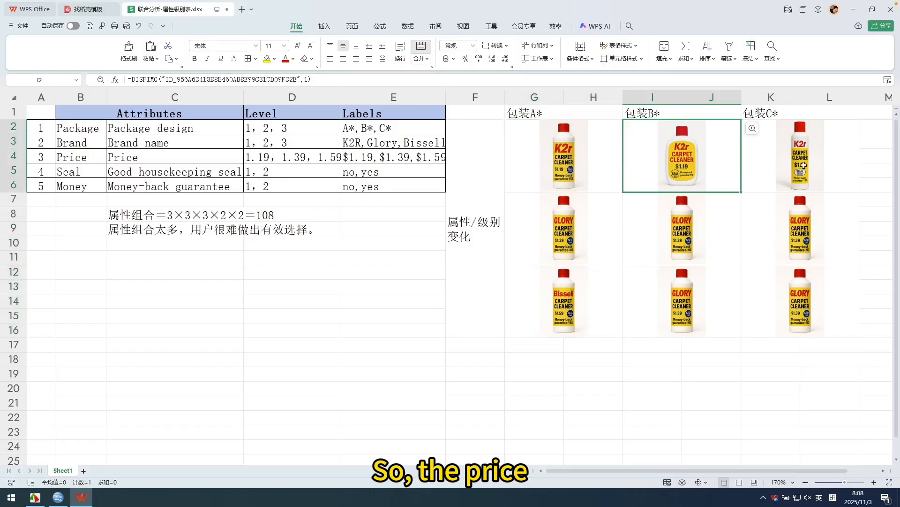
key(Right)
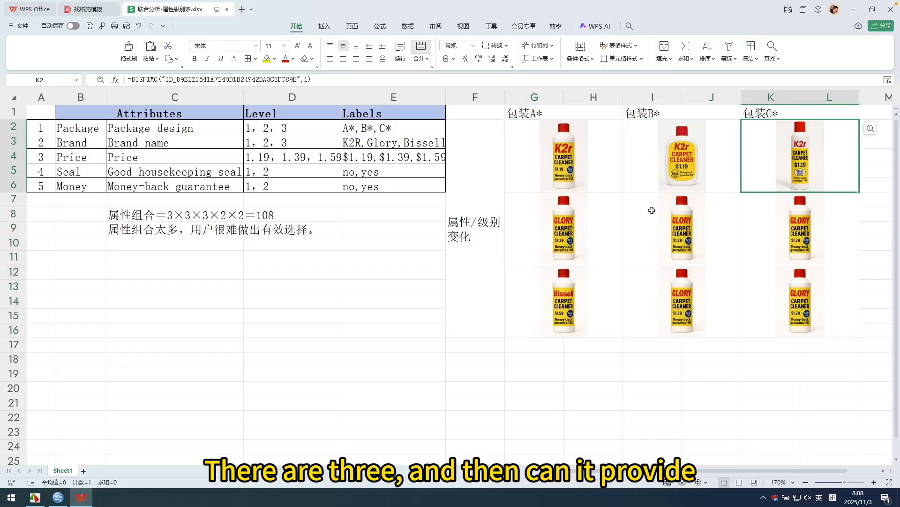
click(574, 241)
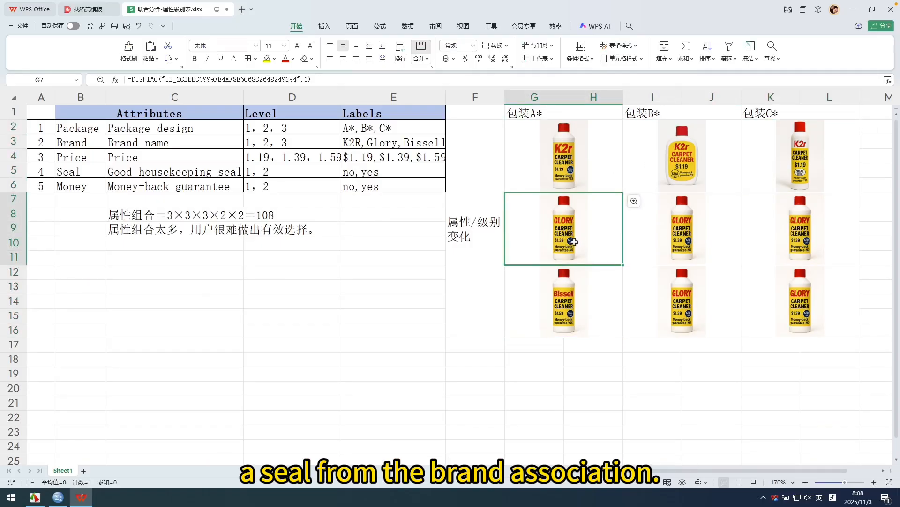
click(670, 237)
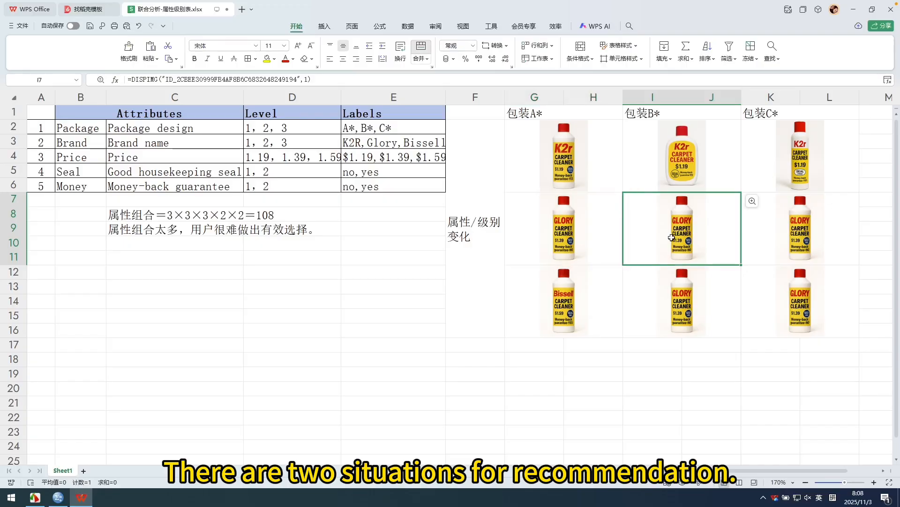
click(569, 290)
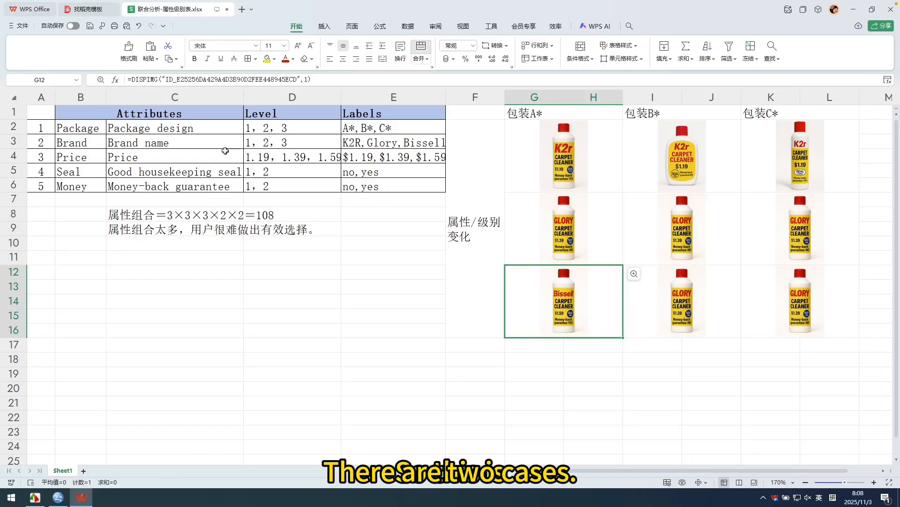
Review the five product attributes with their levels in the attribute table, and the notes on attribute combinations beneath it.
click(160, 131)
click(151, 116)
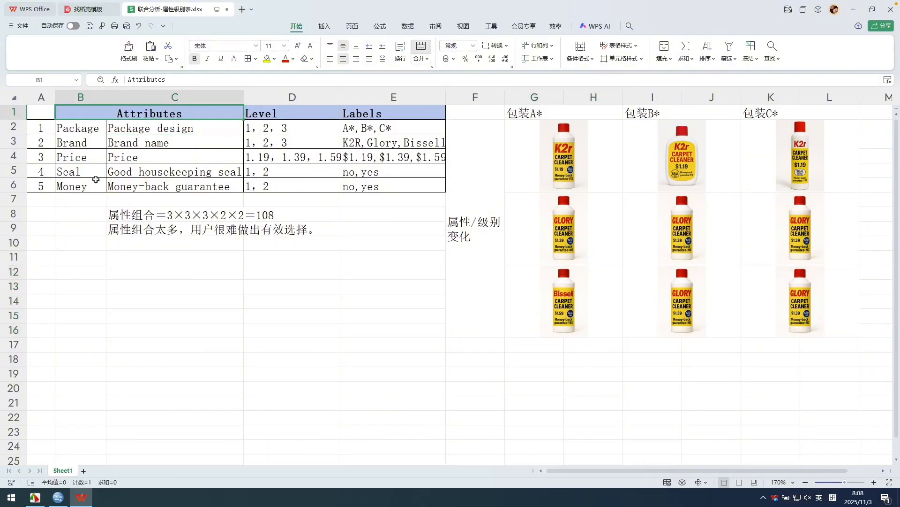
drag(88, 125, 79, 183)
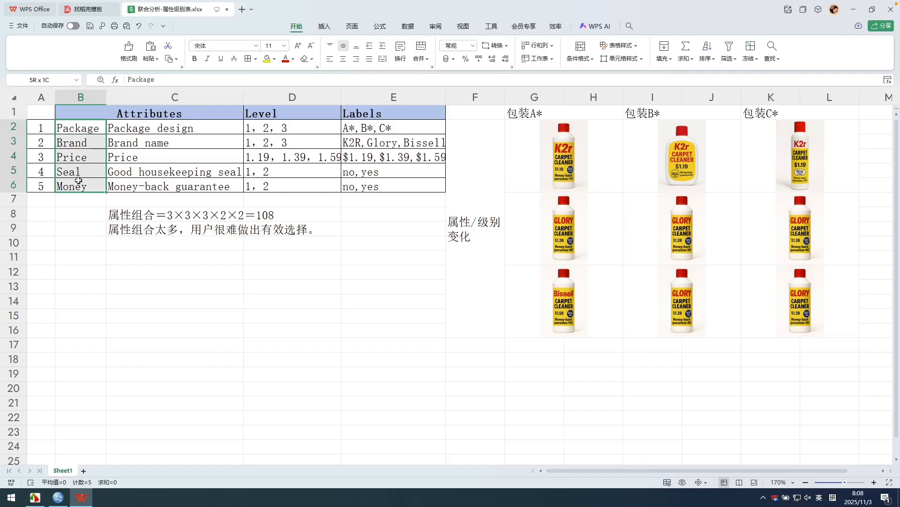
click(282, 129)
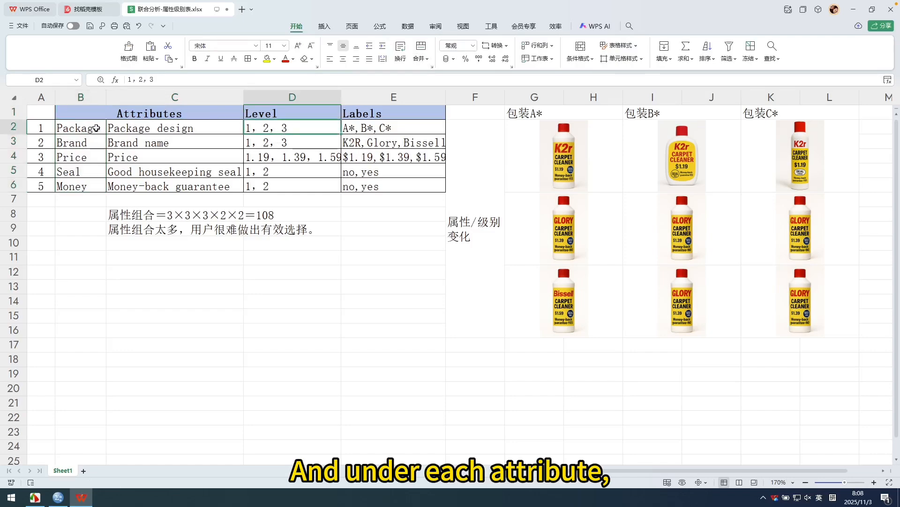
click(308, 143)
click(304, 156)
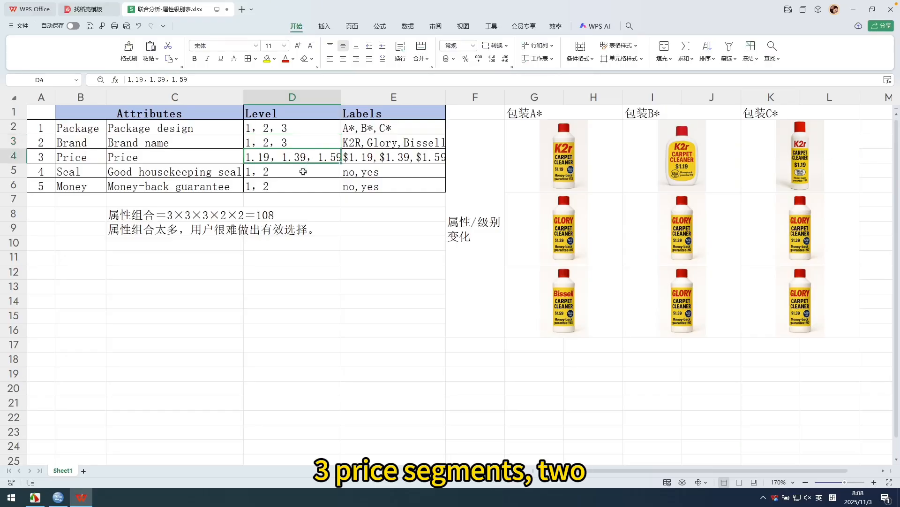
click(303, 171)
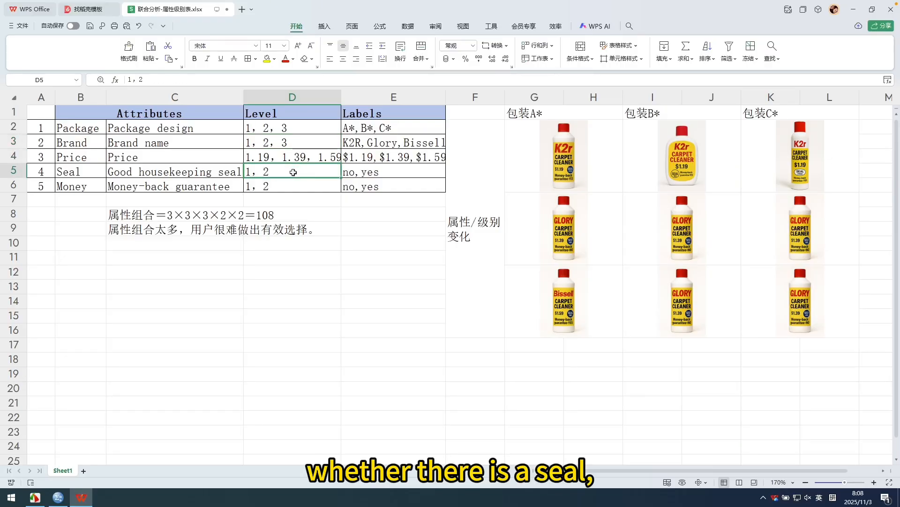
click(285, 185)
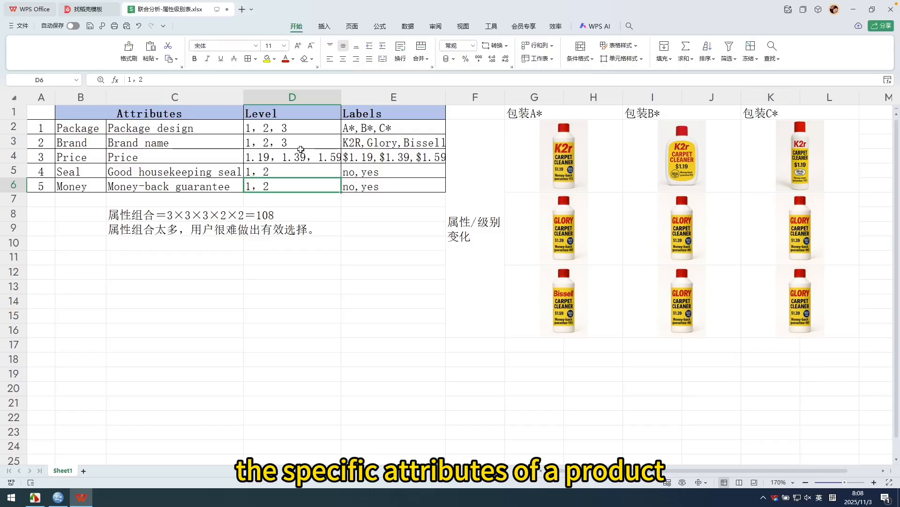
click(280, 115)
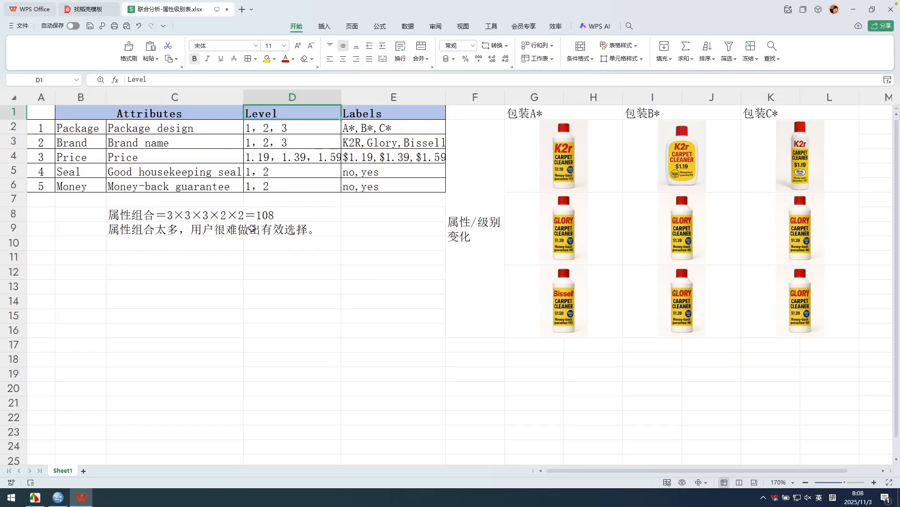
click(258, 213)
click(199, 216)
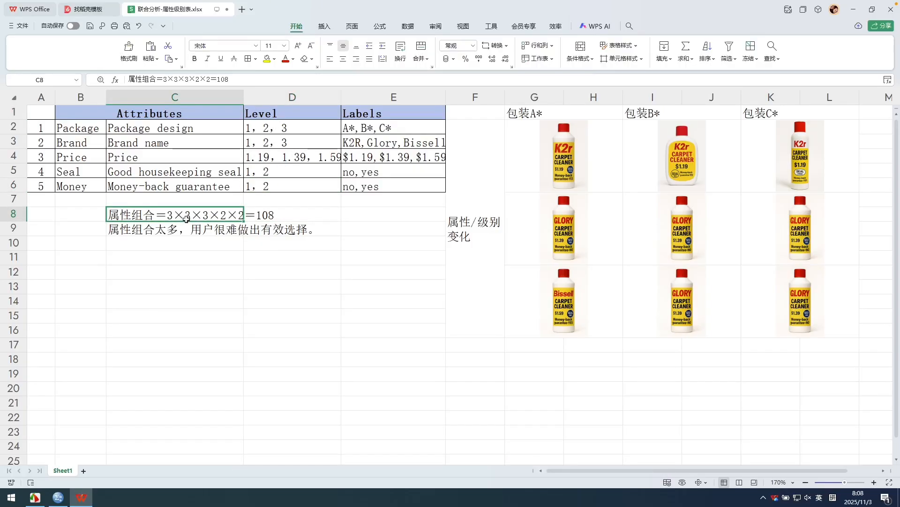
click(224, 230)
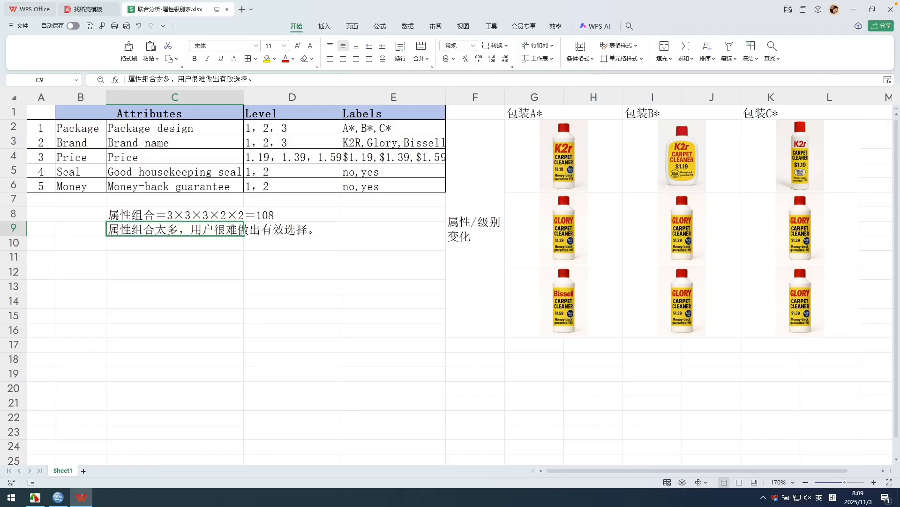
Switch to SPSS Statistics and start generating an orthogonal design.
click(898, 497)
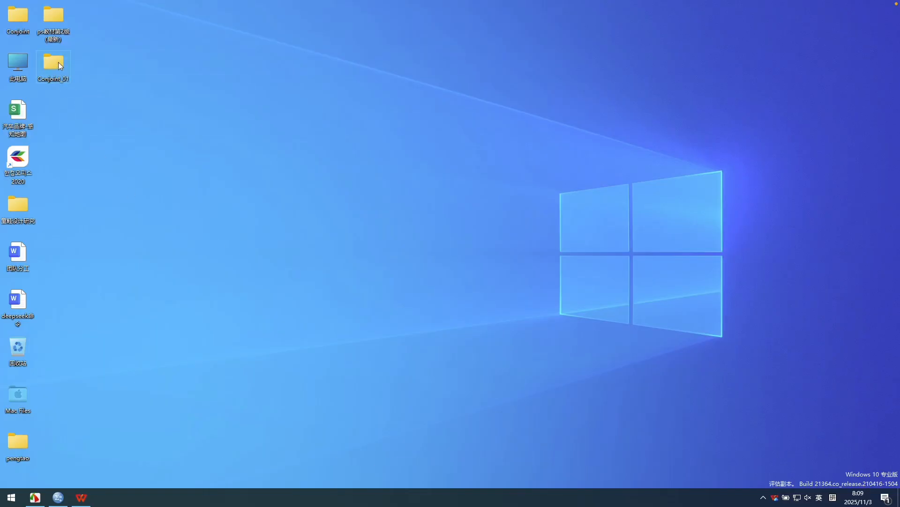
mouse_move(14, 115)
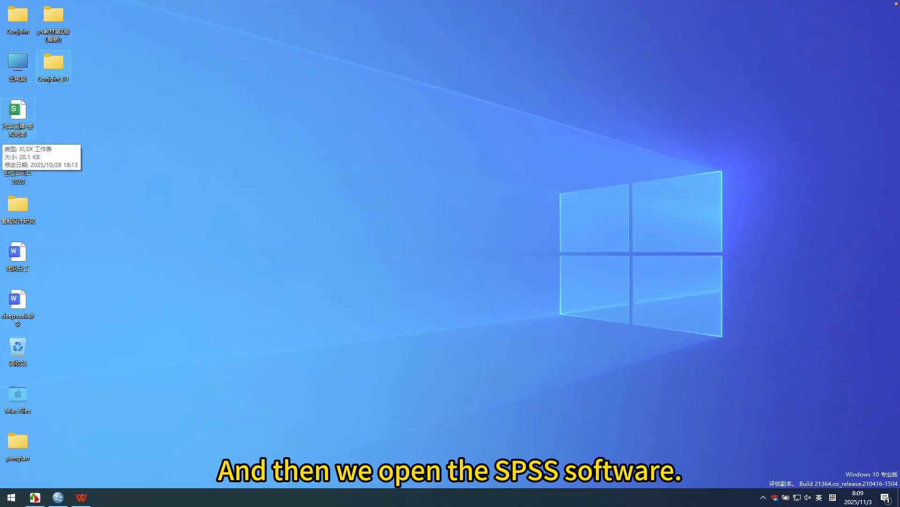
click(57, 499)
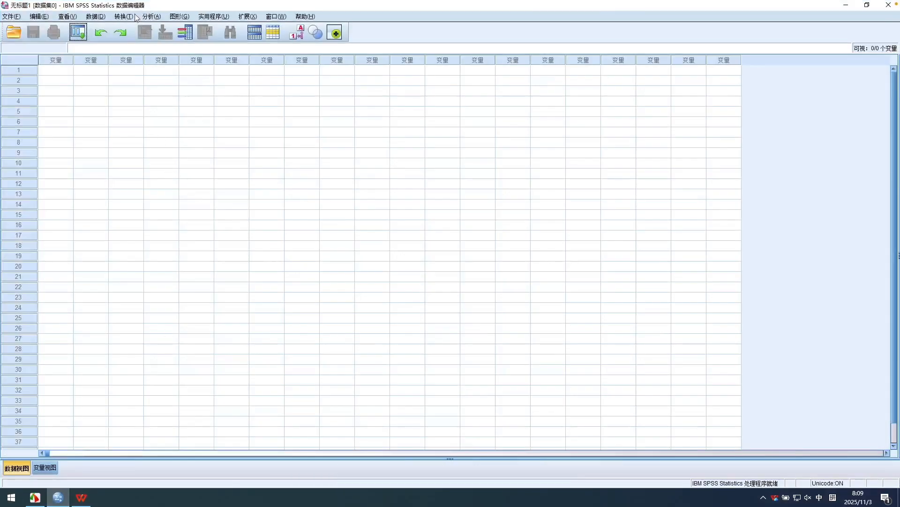
click(96, 16)
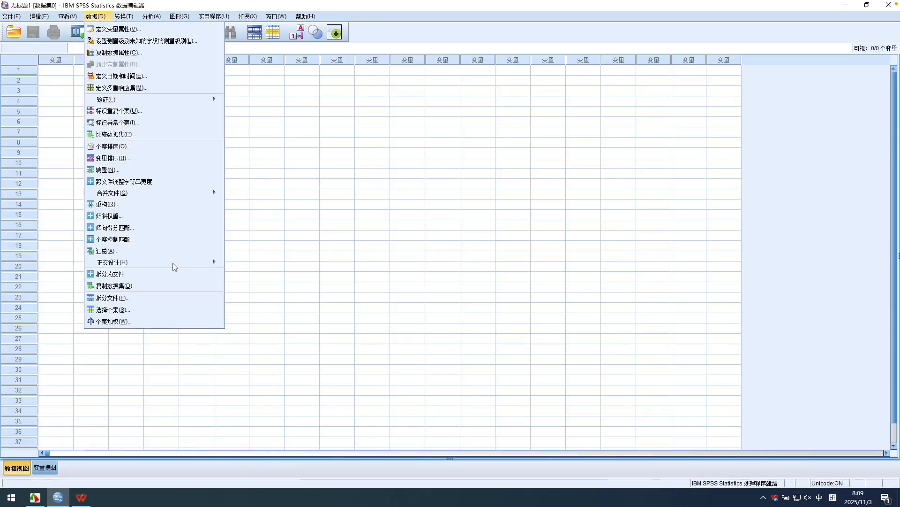
mouse_move(215, 262)
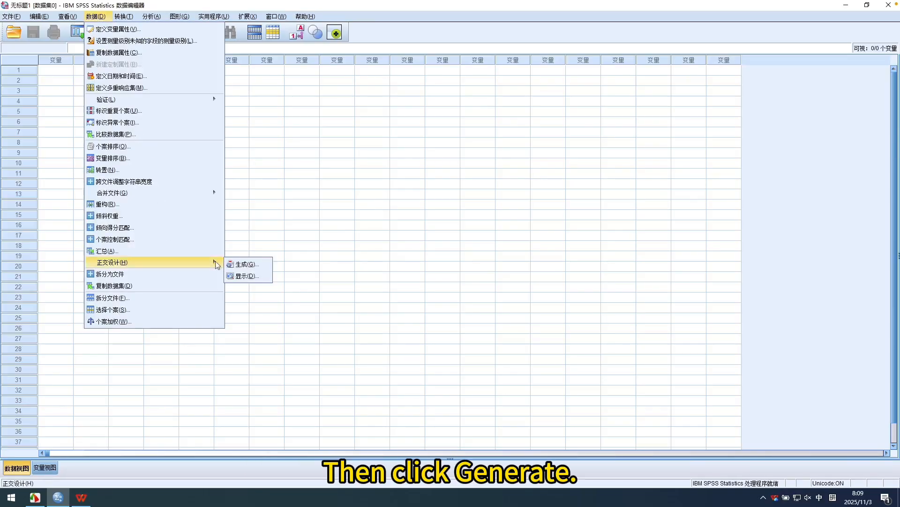
click(244, 264)
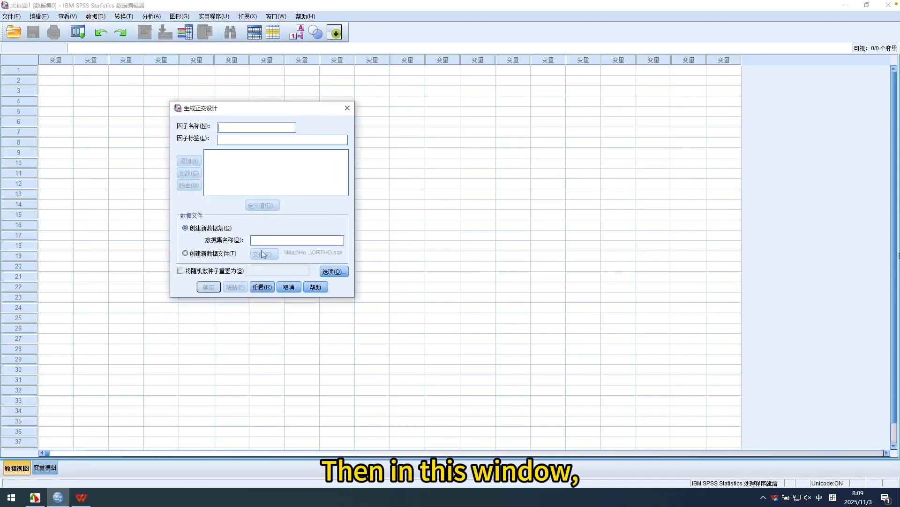
drag(250, 114, 303, 110)
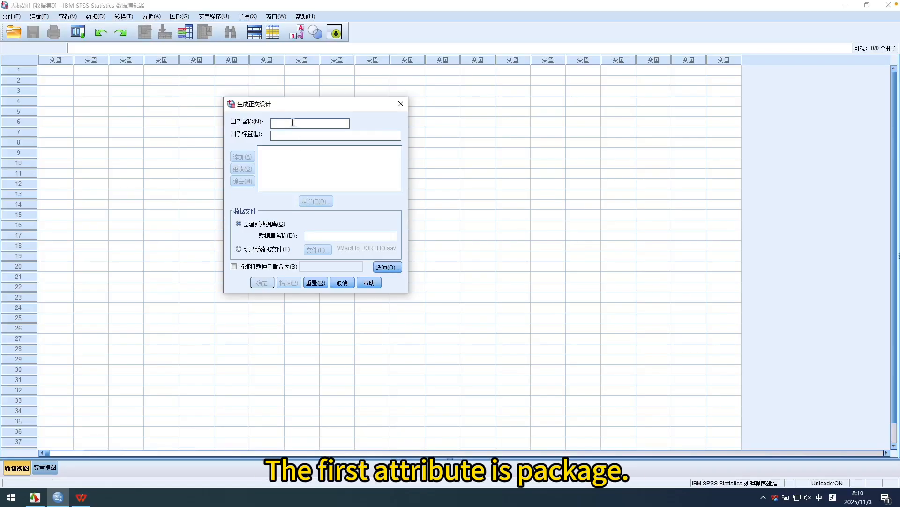
Add a factor named Package with the label "package design" to the orthogonal design.
text(Pa)
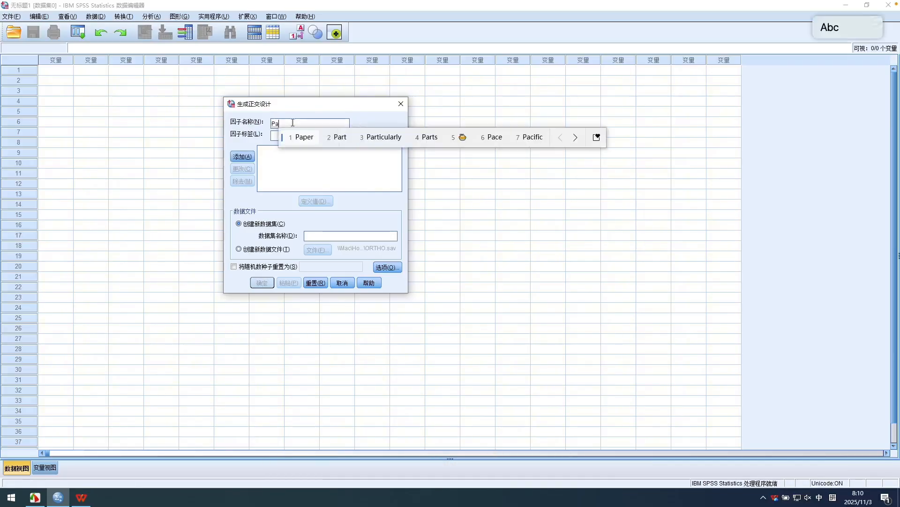
text(ck)
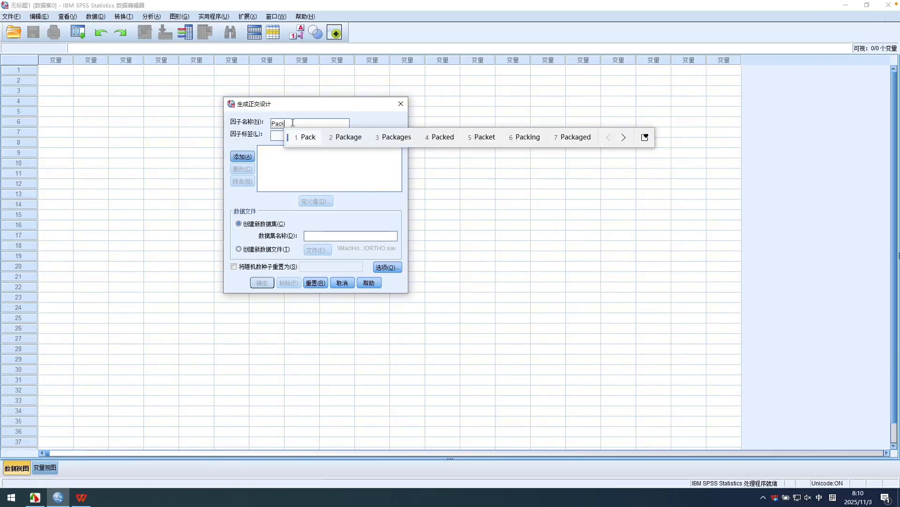
text(age)
key(space)
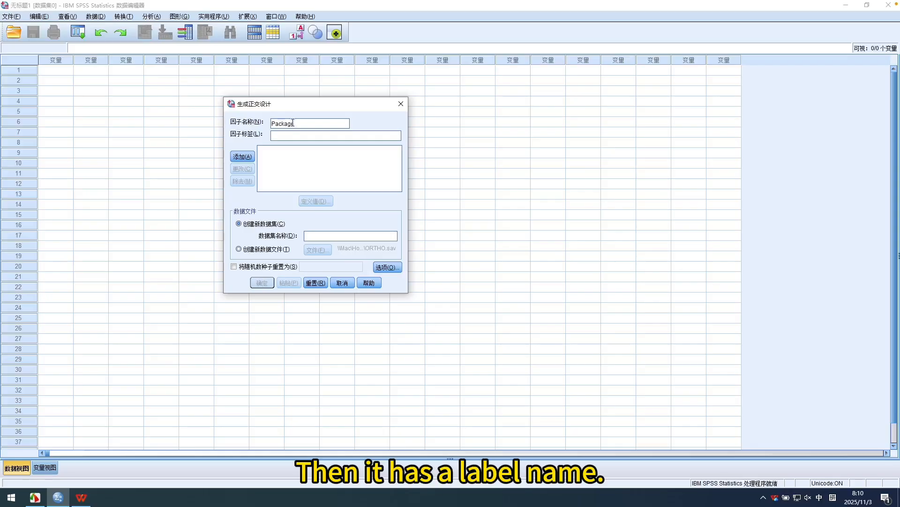
click(289, 133)
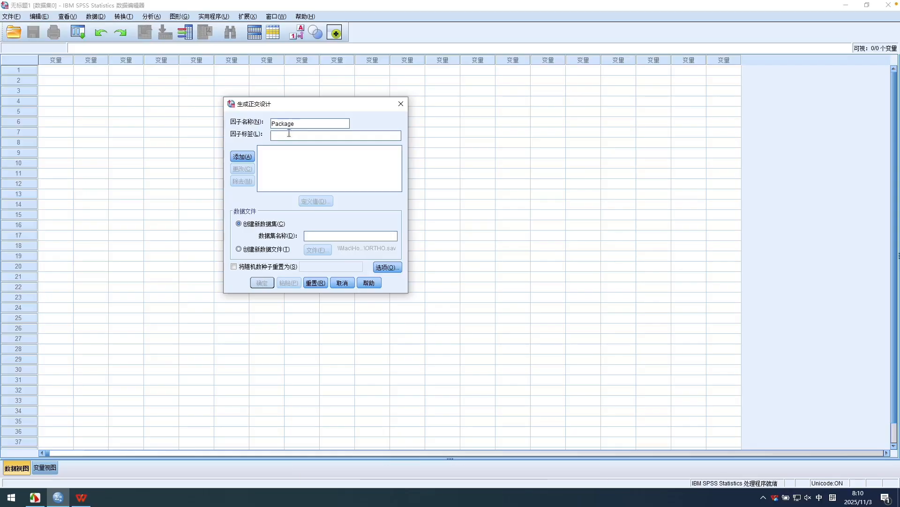
text(p)
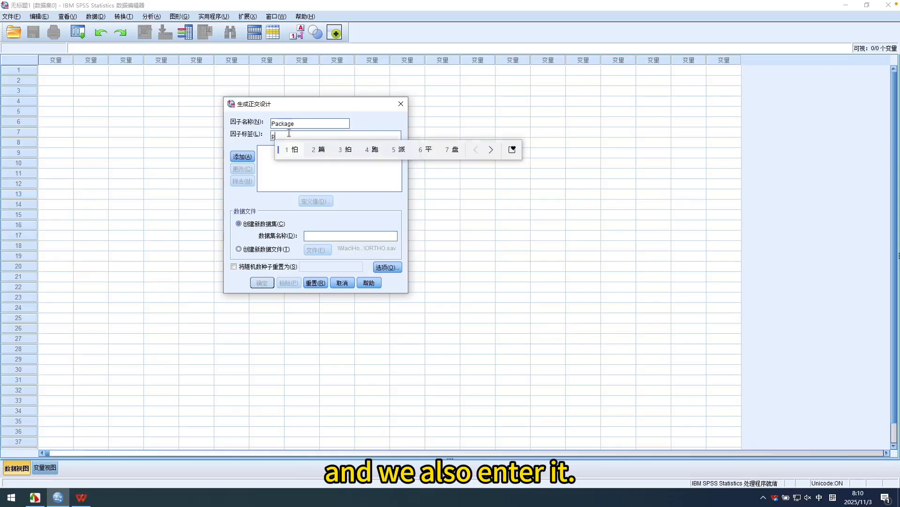
text(ackage)
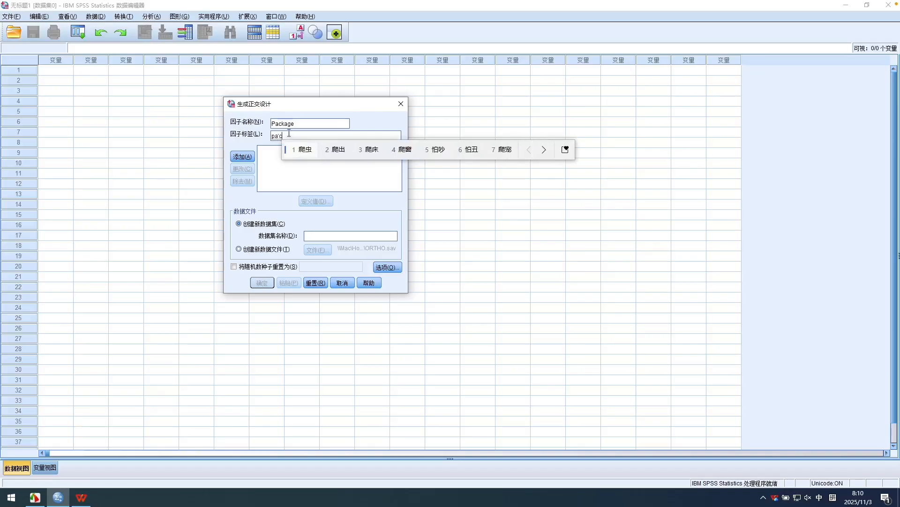
key(Return)
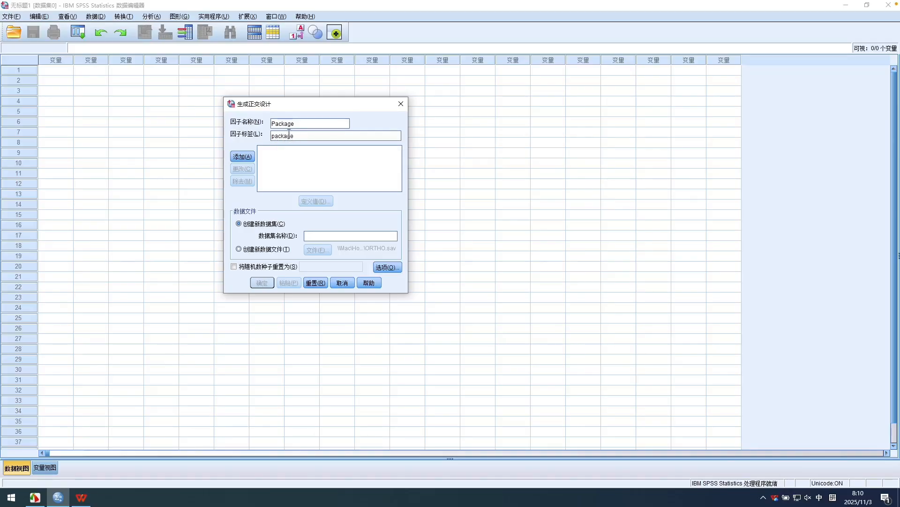
text(design)
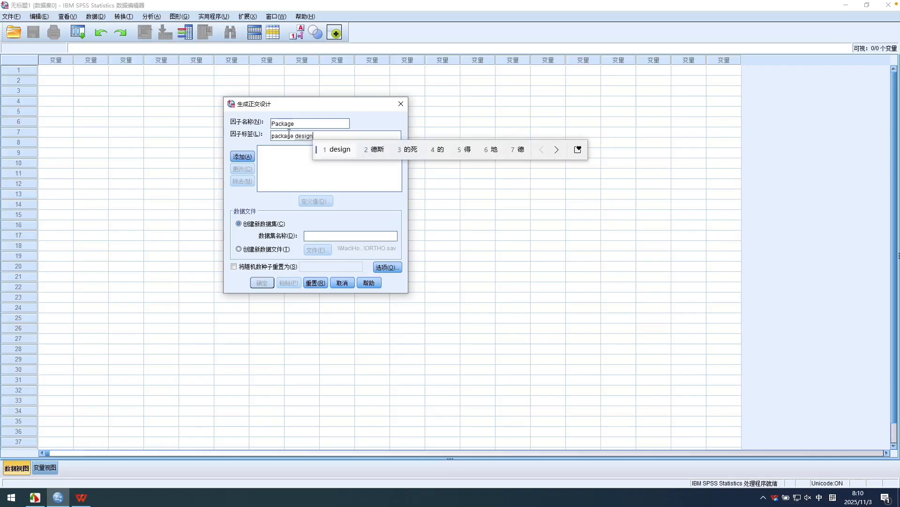
key(Return)
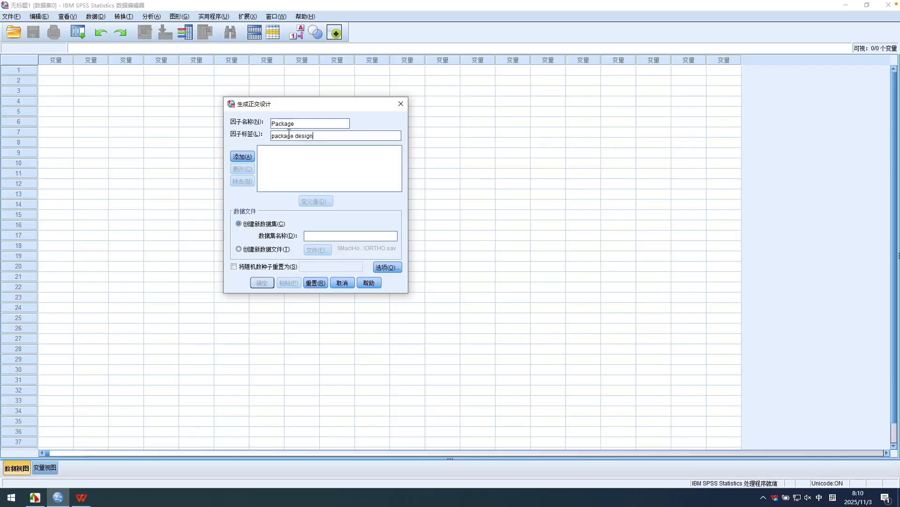
click(242, 156)
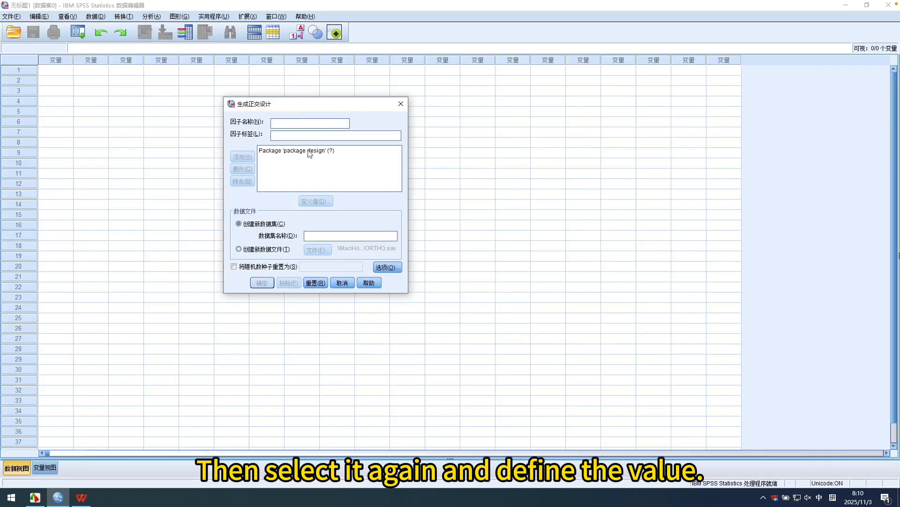
Define three level values for the Package factor: 1, 2 and 3.
click(307, 153)
click(315, 201)
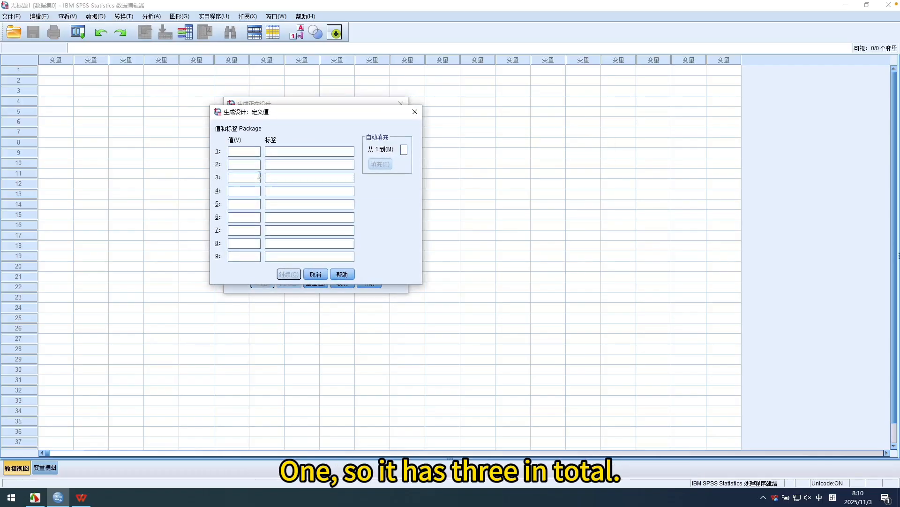
text(1)
click(248, 166)
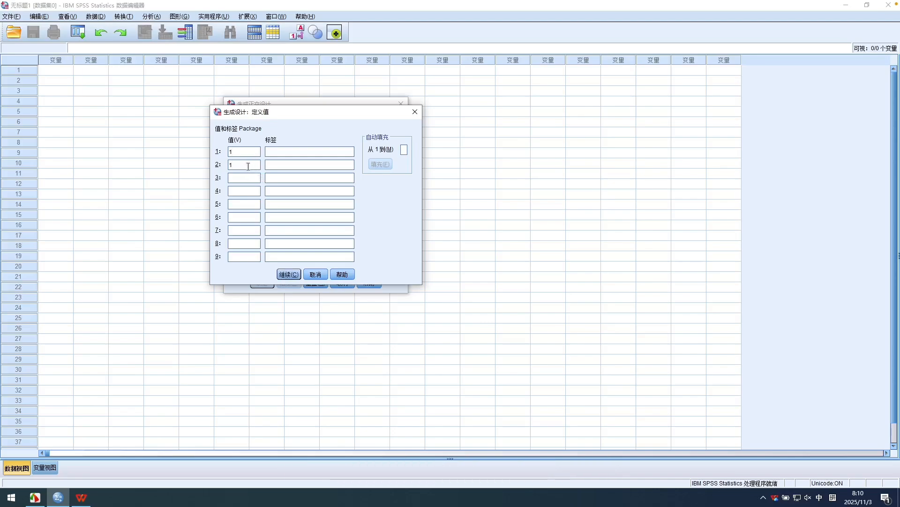
text(2)
text(3)
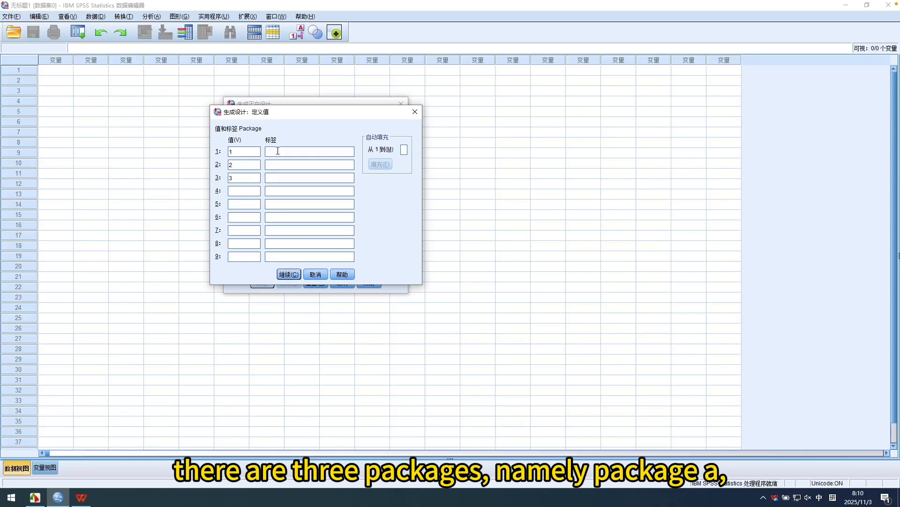
text(A*)
Label the Package levels 1, 2 and 3 as A*, B* and C*, and accept the definitions.
key(space)
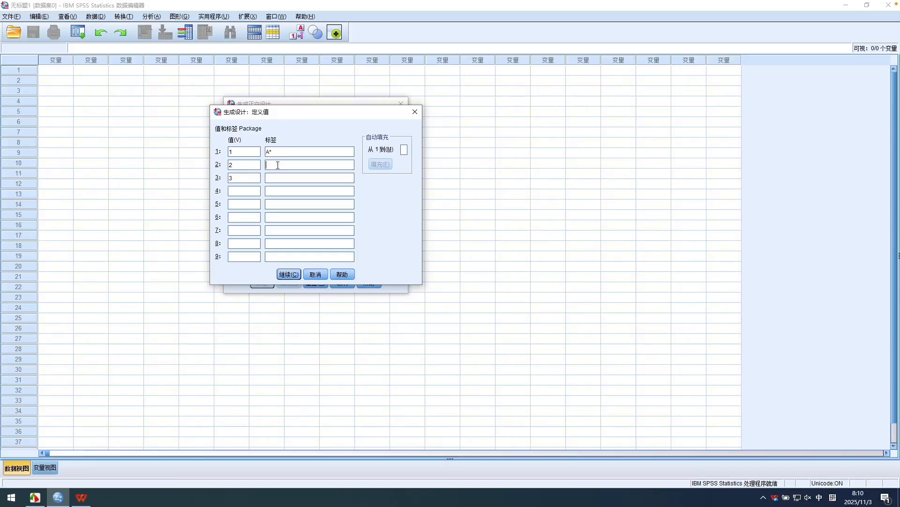
text(B*)
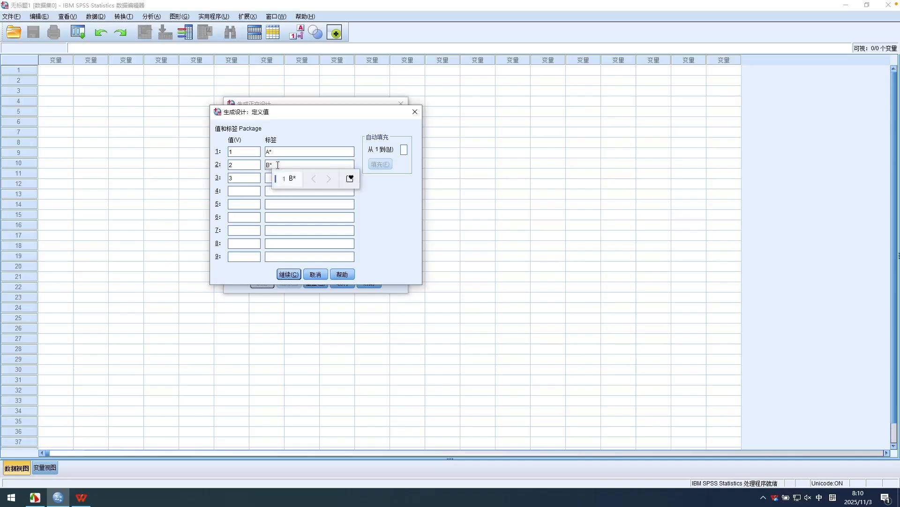
key(space)
click(273, 178)
text(C)
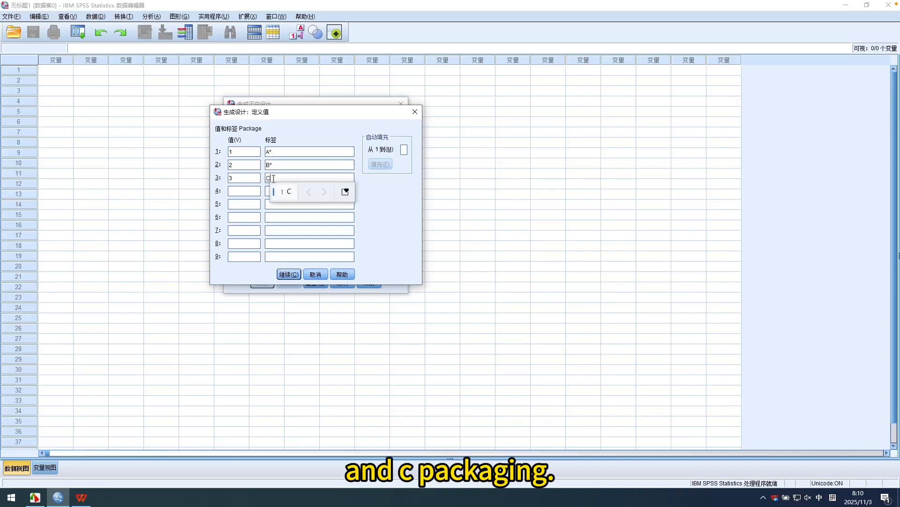
text(*)
key(space)
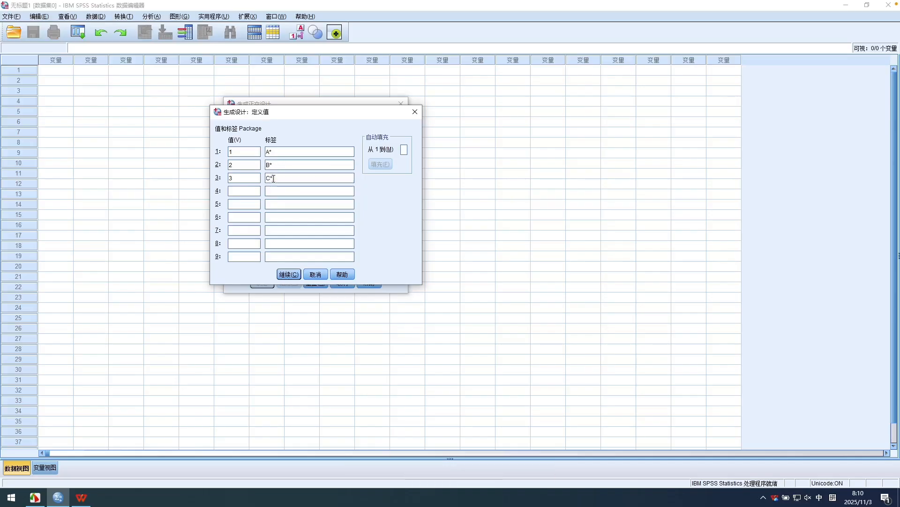
click(289, 274)
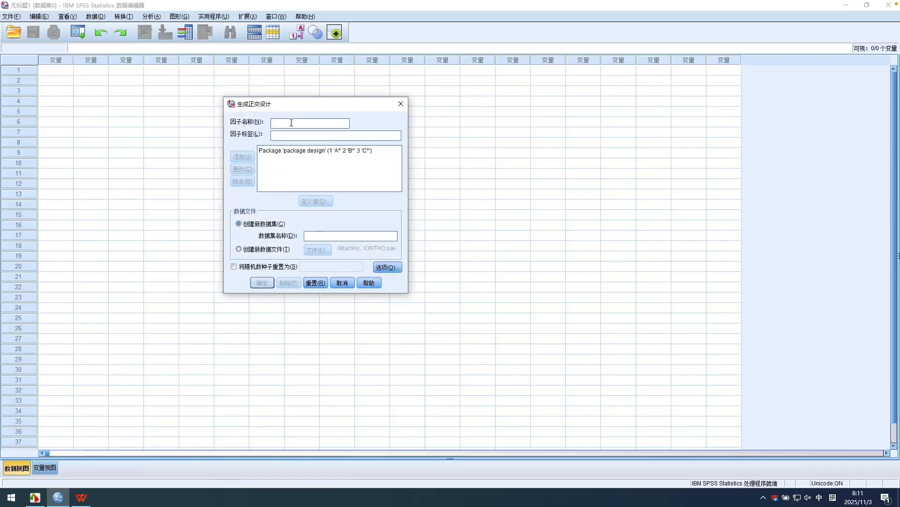
Add a second factor named Brand with the label "barand name" to the orthogonal design.
text(Brand)
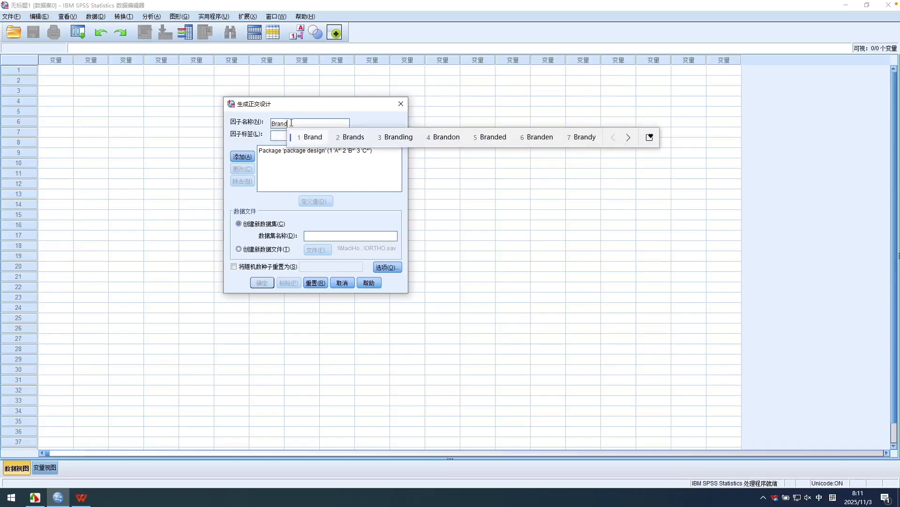
key(Return)
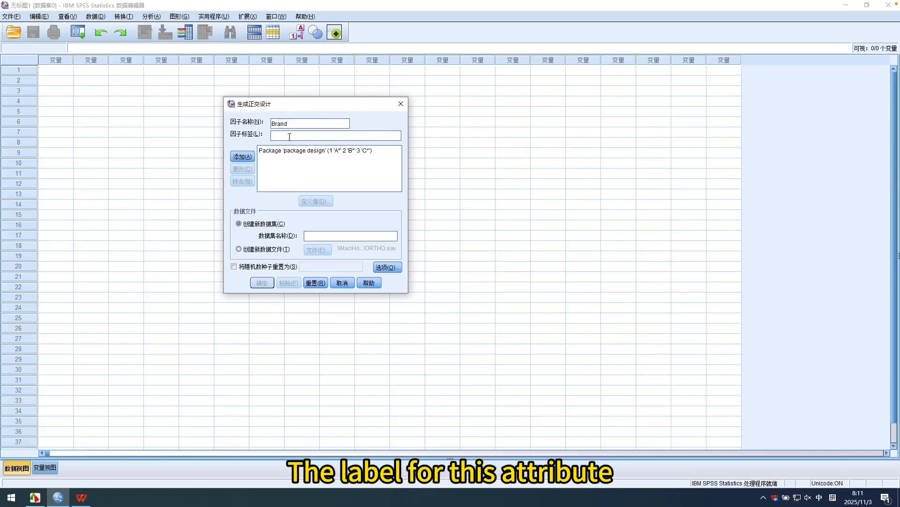
click(289, 136)
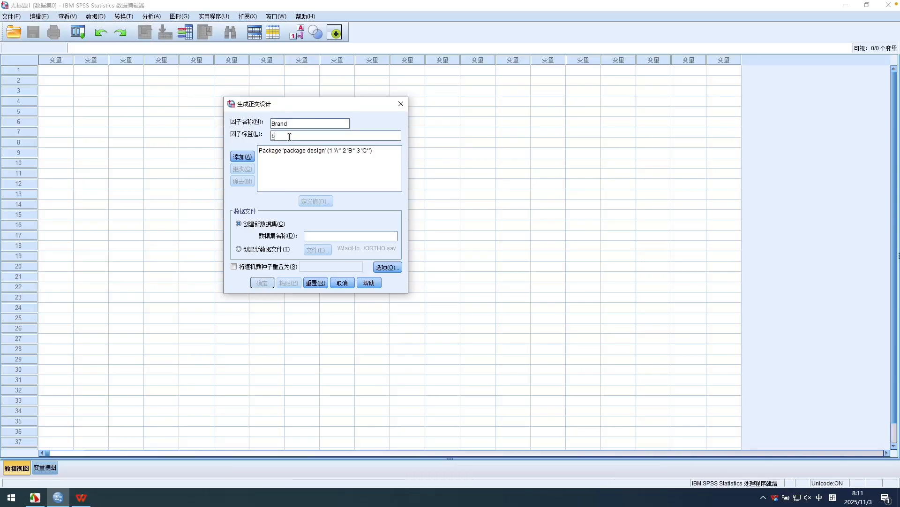
text(baran)
text(d)
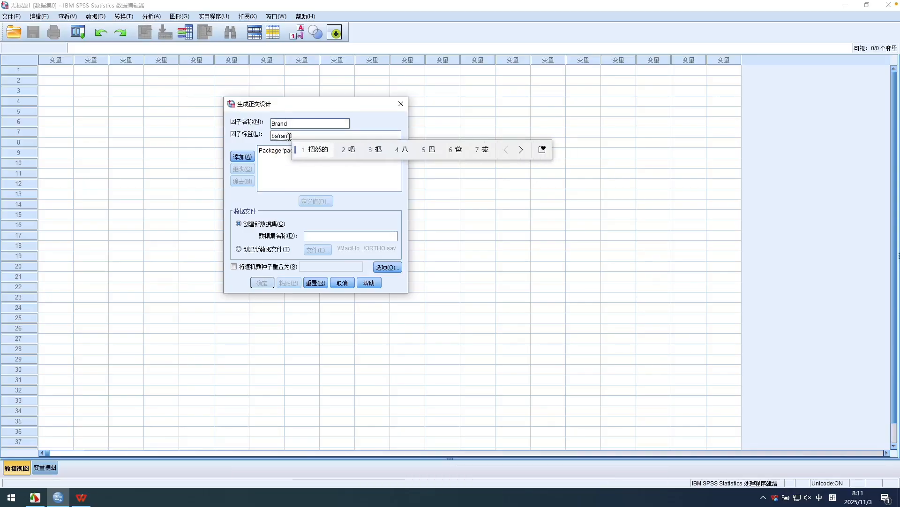
key(Return)
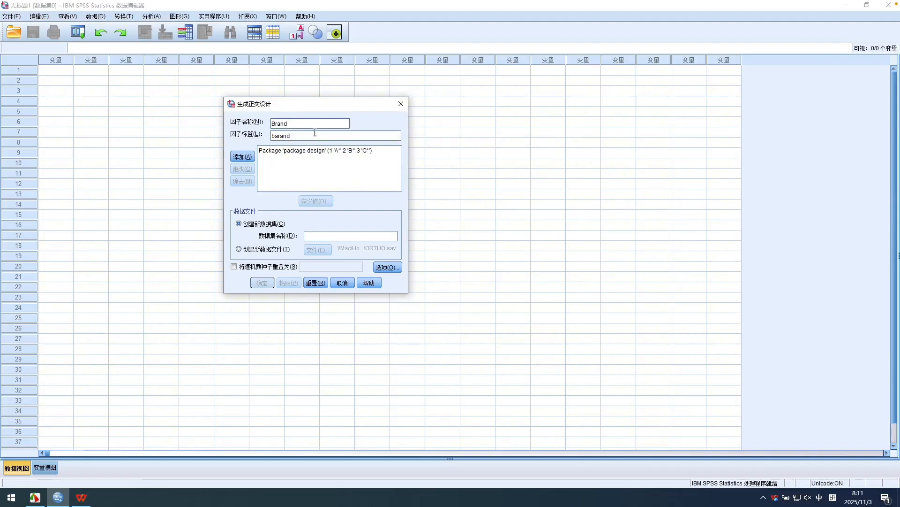
text(name)
key(Return)
click(242, 156)
Define three level values for the Brand factor: 1, 2 and 3.
click(291, 159)
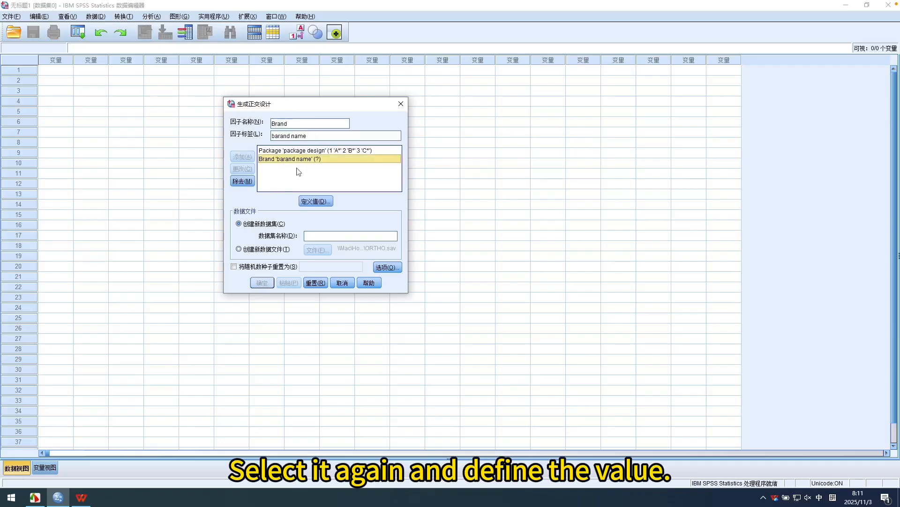
click(307, 202)
text(1)
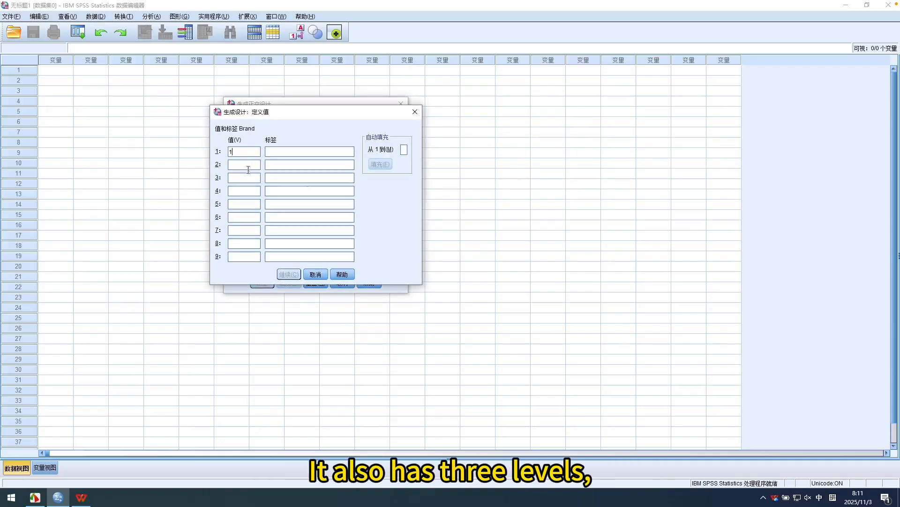
text(2)
click(244, 176)
text(3)
Label the Brand levels 1, 2 and 3 as K2R, Glory and Bissell, and accept the definitions.
click(315, 152)
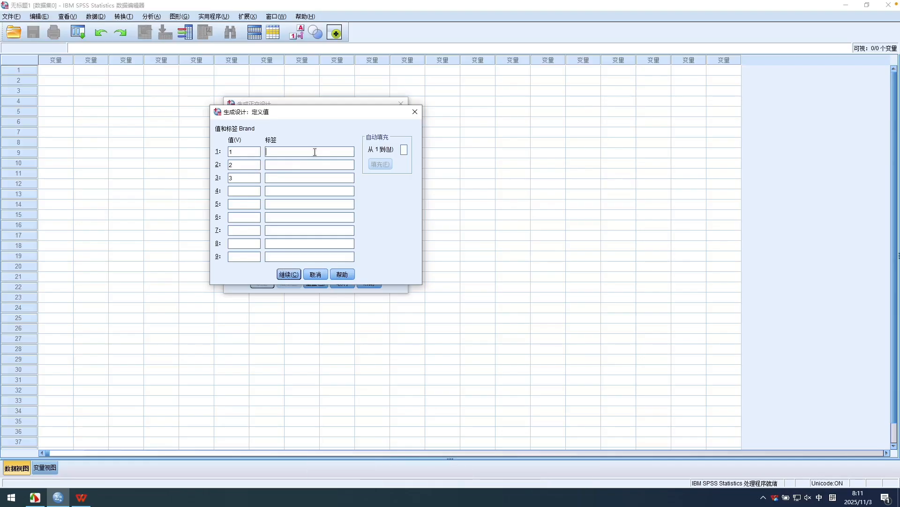
key(Caps_Lock)
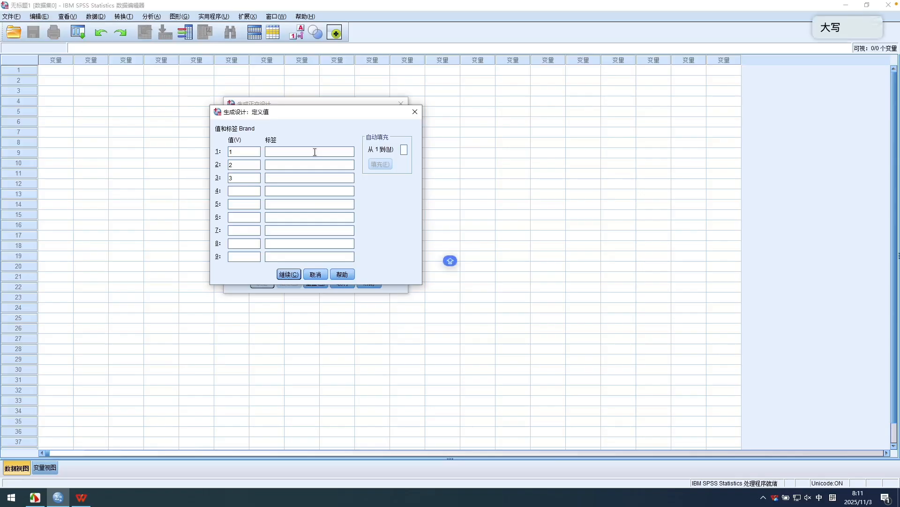
text(K2R)
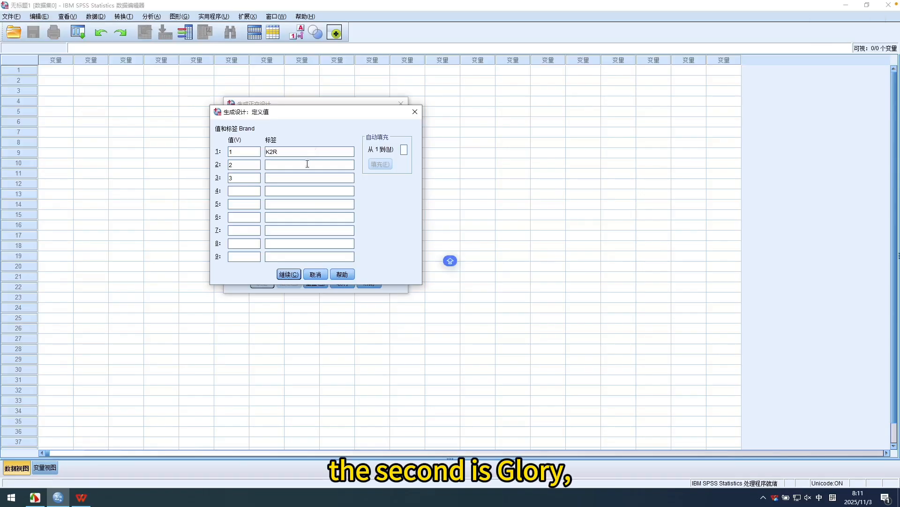
click(307, 163)
text(G)
key(Caps_Lock)
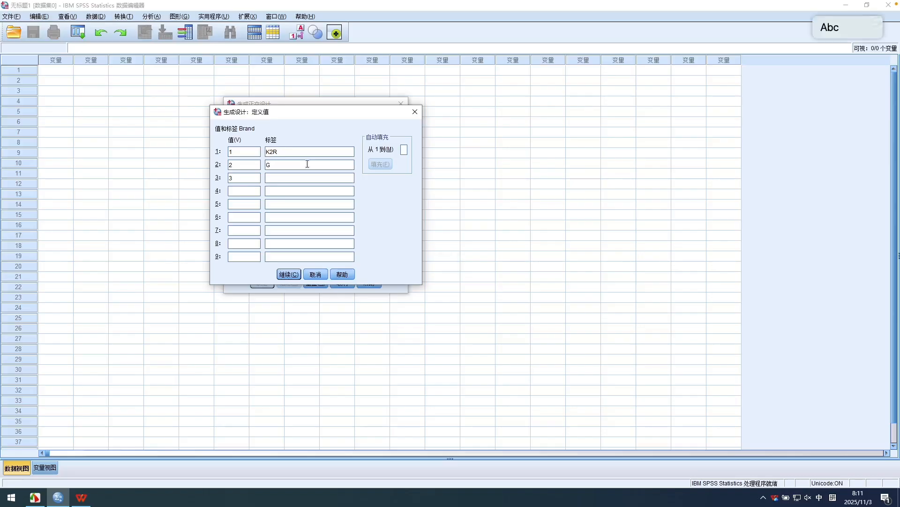
text(lo)
text(ry)
key(Return)
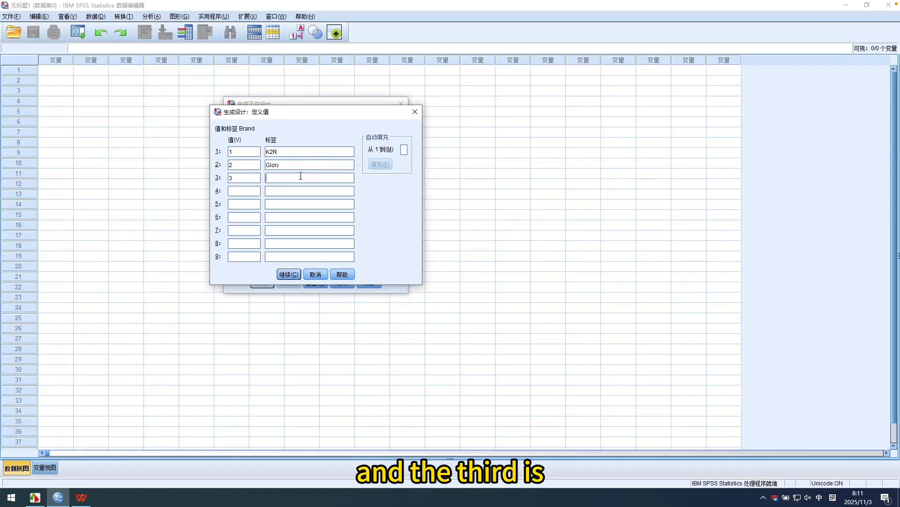
text(Biss)
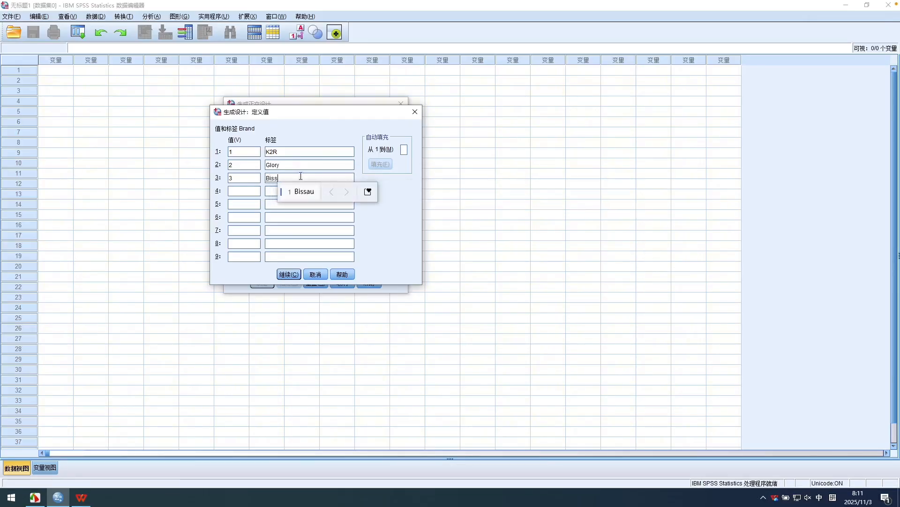
text(ell)
key(Return)
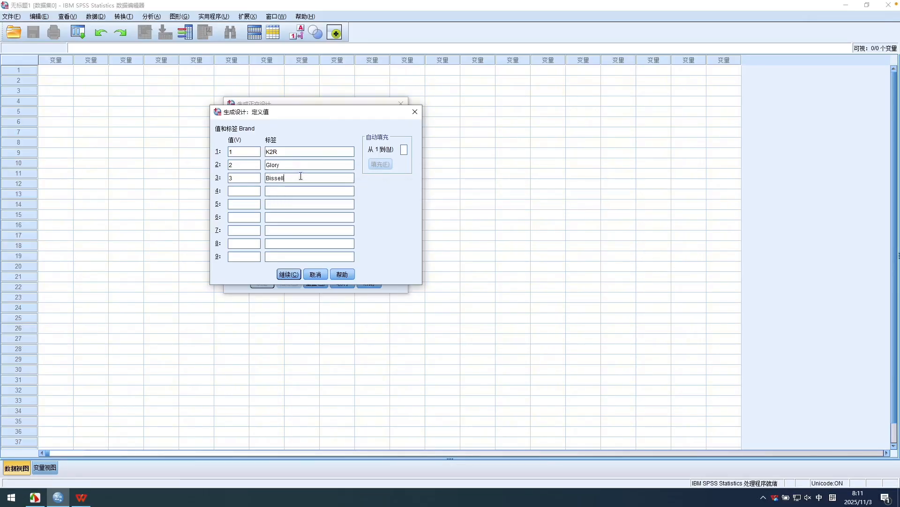
click(295, 275)
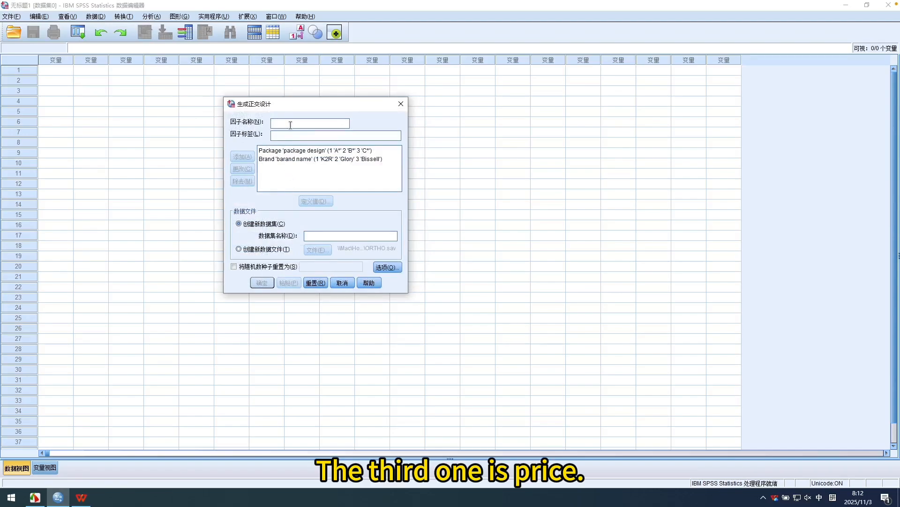
Add a third factor named Price with the label "price" to the orthogonal design.
text(Price)
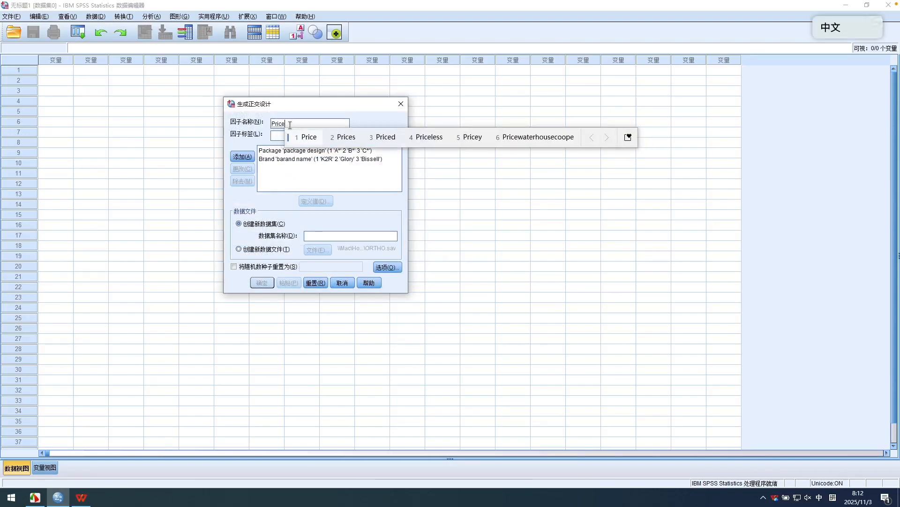
key(Return)
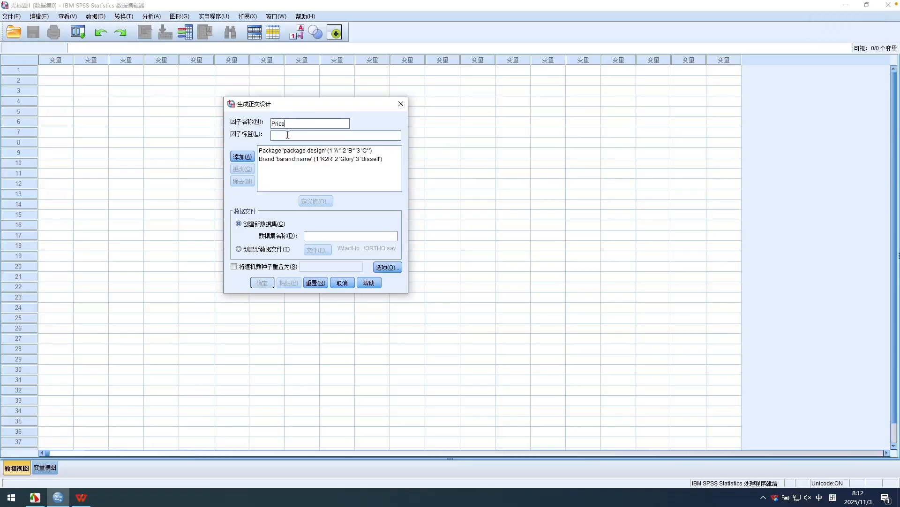
text(price)
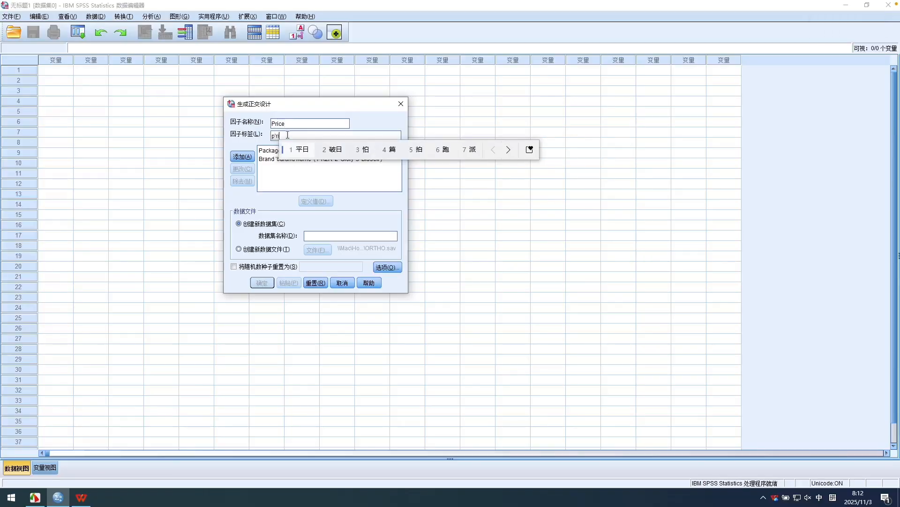
key(Return)
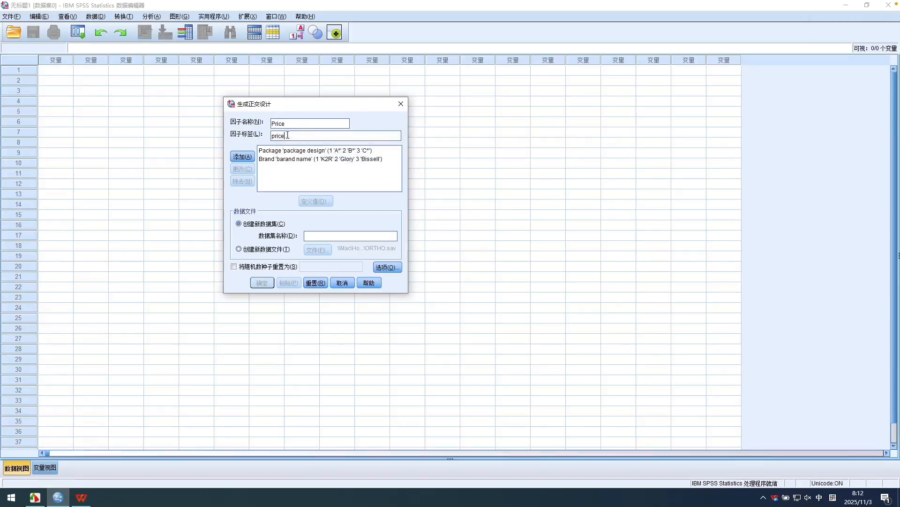
click(243, 156)
Define three level values for the Price factor: 1.19, 1.39 and 1.59.
click(272, 167)
key(alt+d)
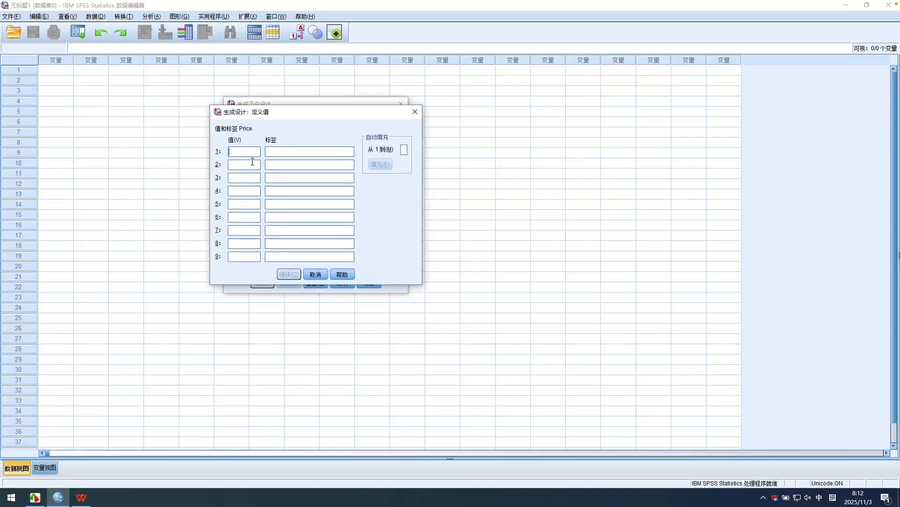
text(1)
click(248, 165)
text(2)
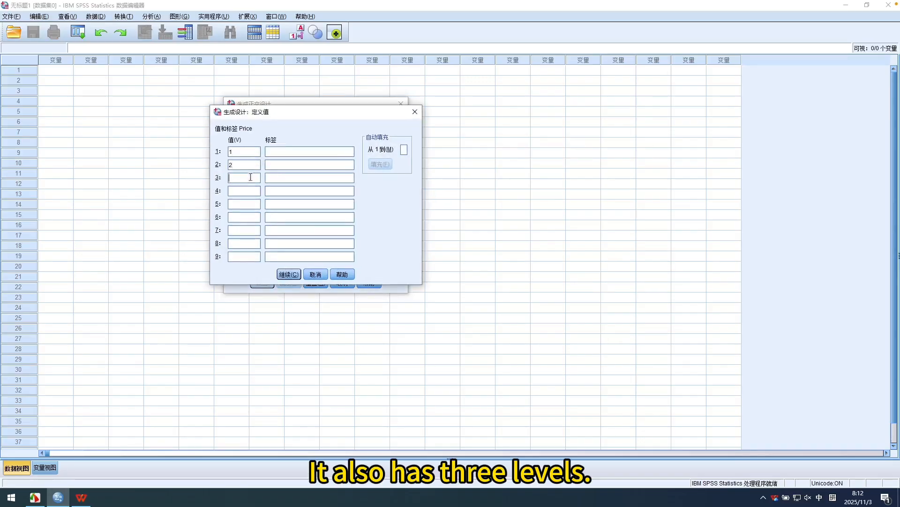
double_click(241, 154)
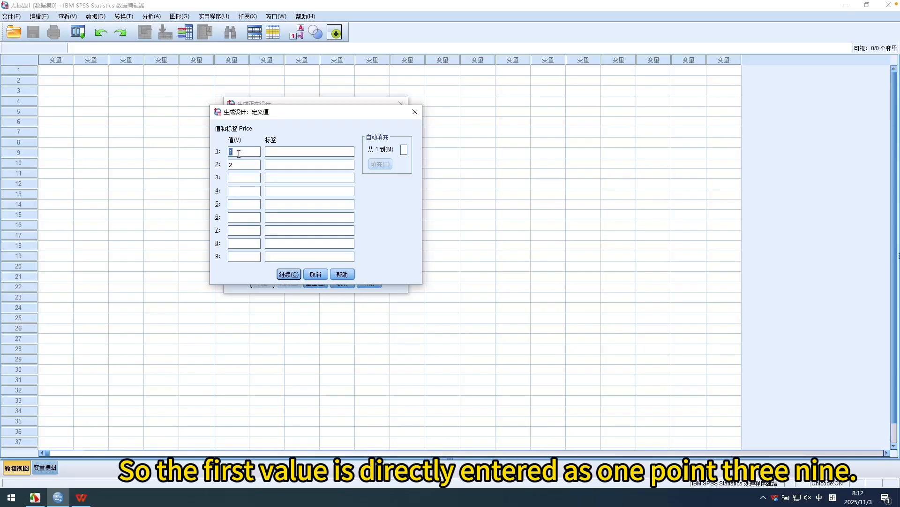
text(1.39)
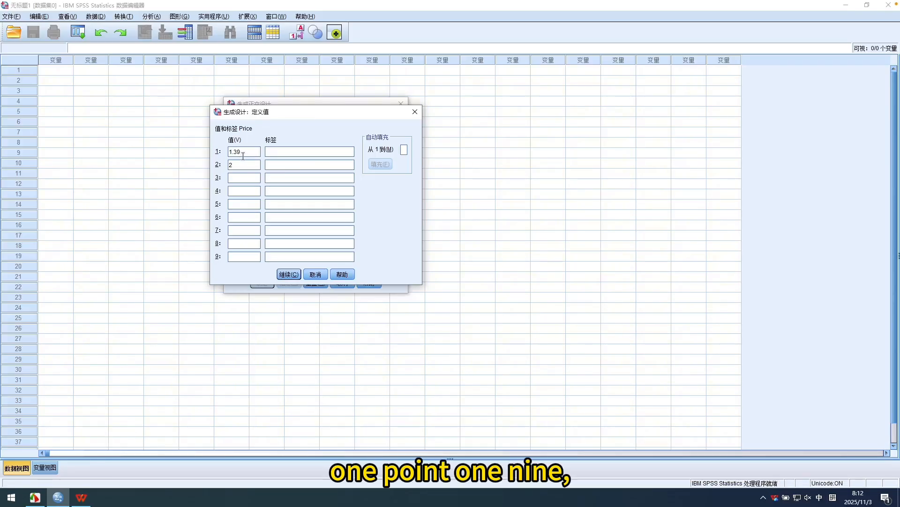
drag(235, 152, 238, 153)
key(BackSpace)
text(1)
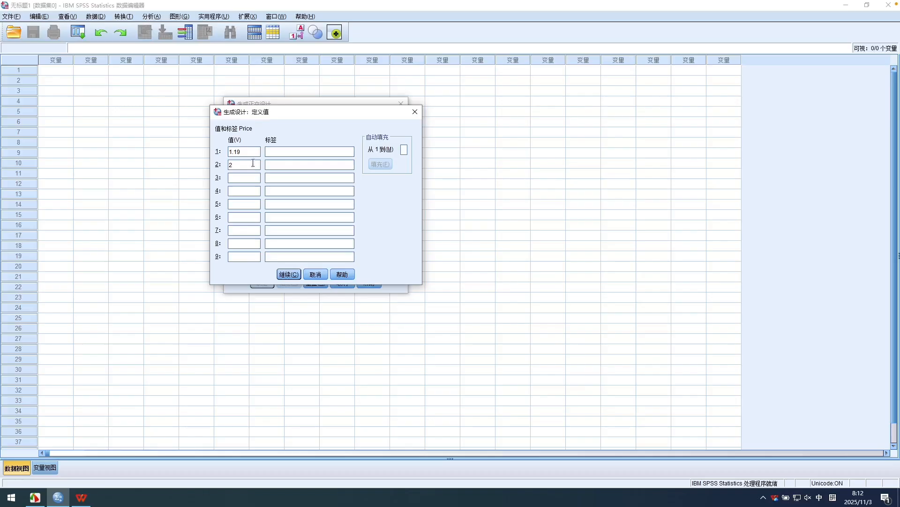
key(Tab)
text(1.39)
text(1.59)
Label the first Price level $1.19 and copy that label to the second and third levels.
click(278, 151)
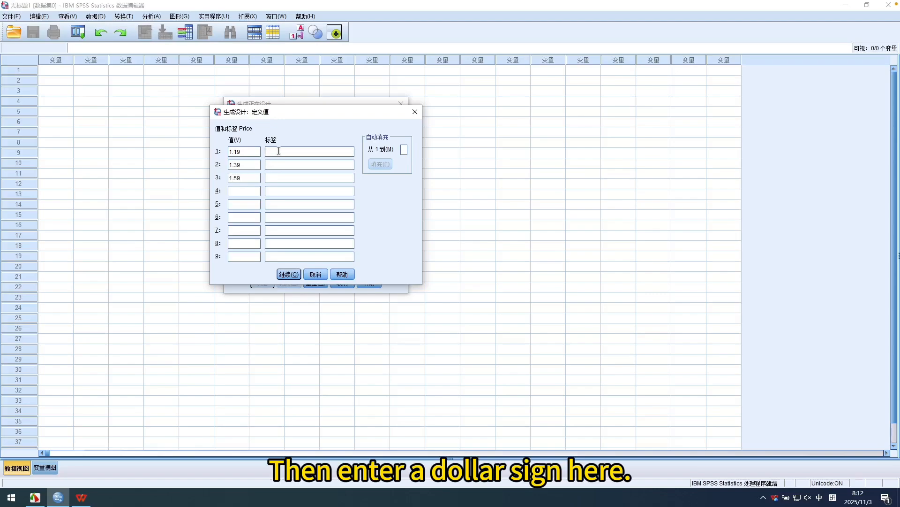
key(shift)
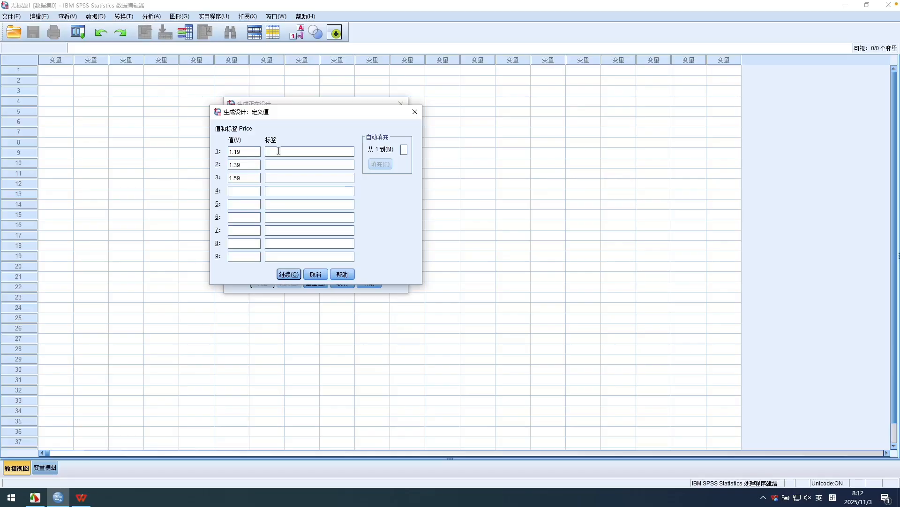
text($1.19)
drag(283, 151, 238, 151)
key(ctrl+c)
click(279, 164)
key(ctrl+v)
click(282, 178)
key(ctrl+v)
Correct the second and third Price labels to $1.39 and $1.59, and accept the definitions.
click(273, 164)
key(Delete)
text(3)
click(279, 178)
key(Delete)
text(5)
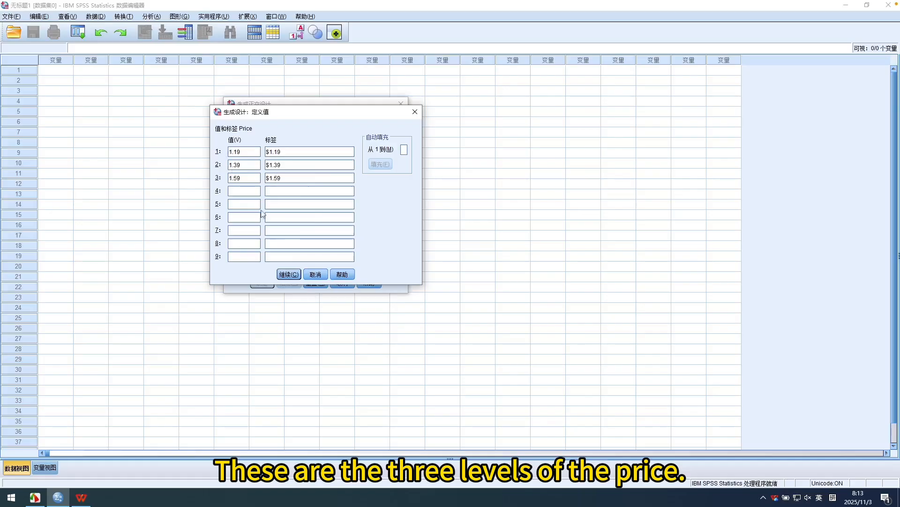
click(296, 277)
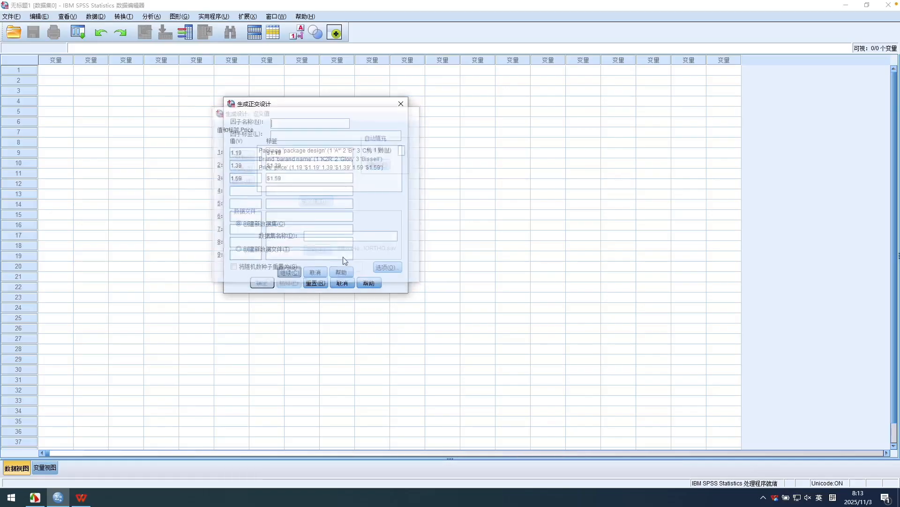
Add a fourth factor named Seal with the label "good housekeeping seal" to the orthogonal design.
click(285, 124)
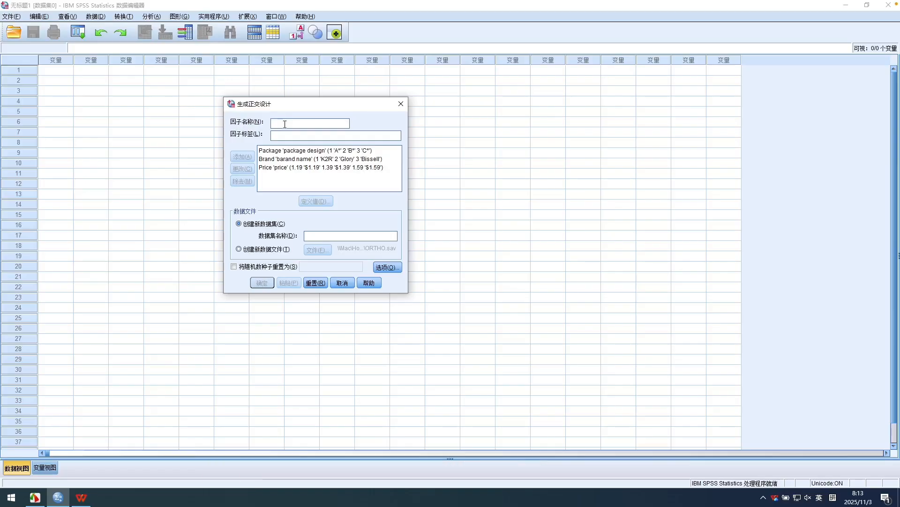
text(Seal)
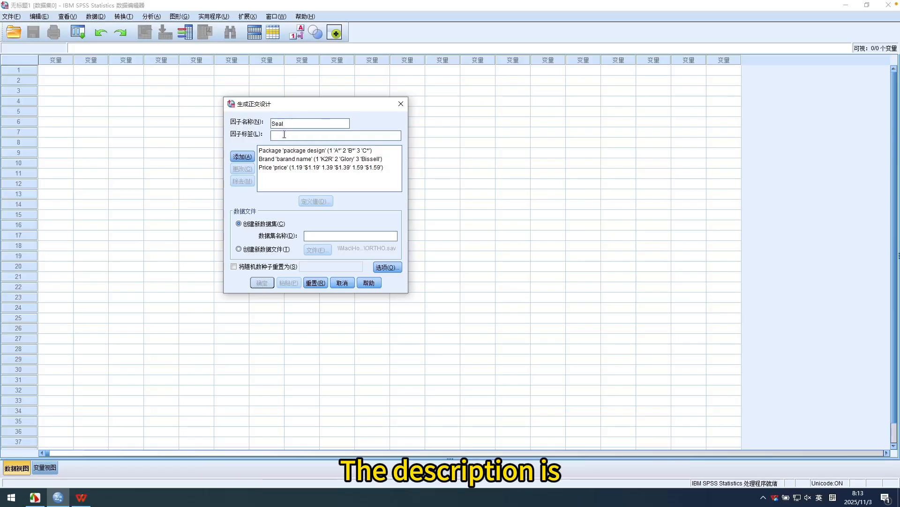
text(goo)
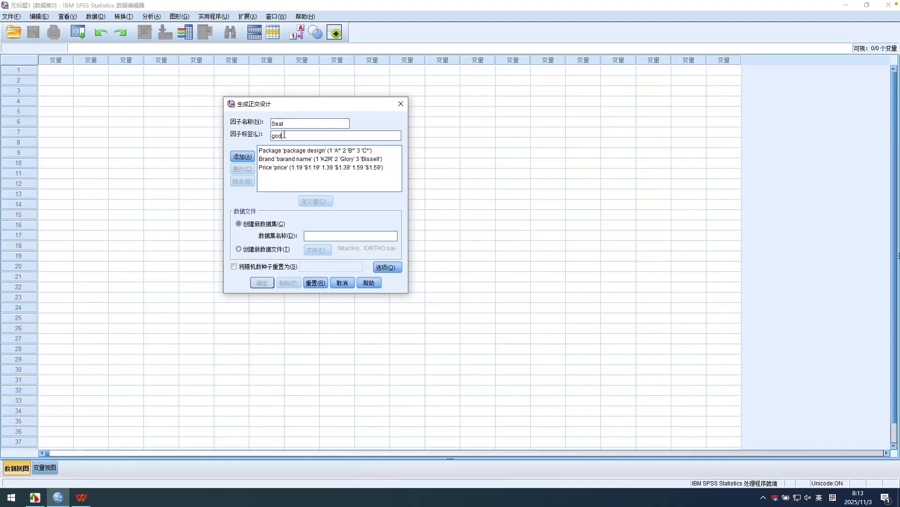
text(d)
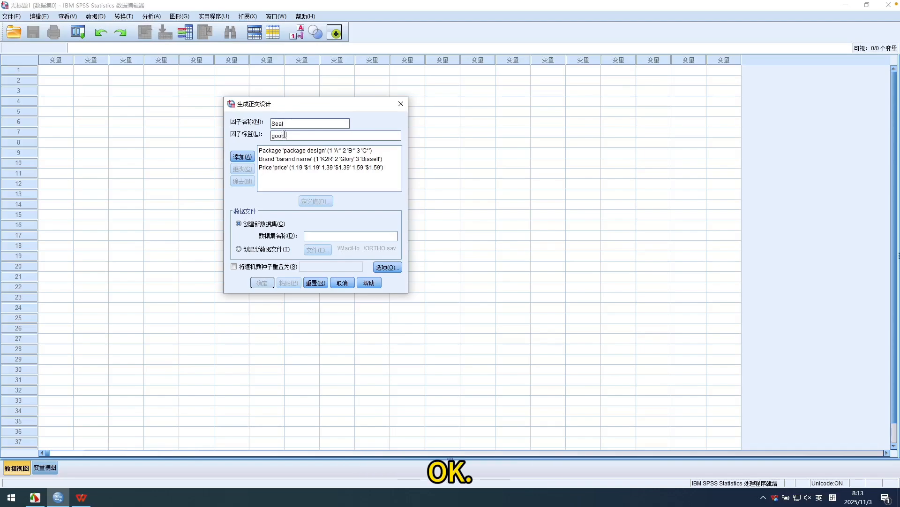
text( house)
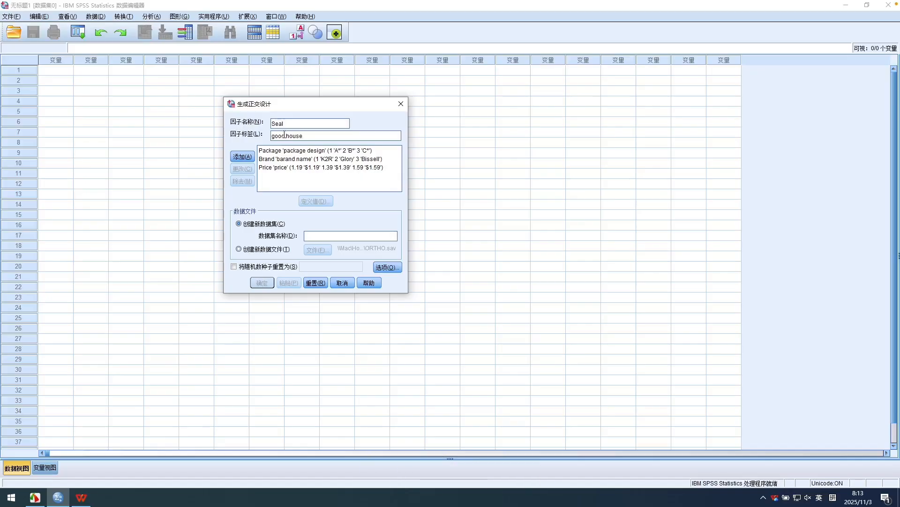
text(keeping seal)
click(284, 134)
click(249, 157)
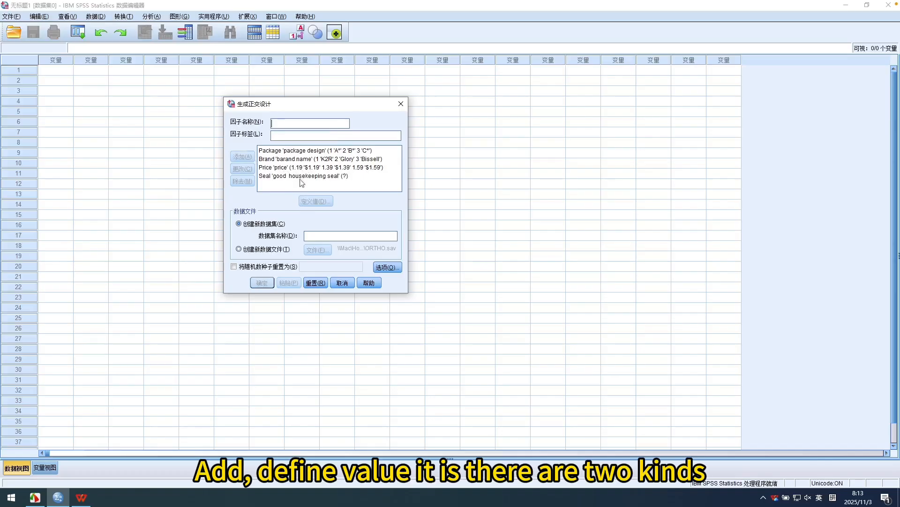
Define two levels for the Seal factor, value 1 labelled "no" and value 2 labelled "yes", and accept them.
click(303, 176)
click(315, 201)
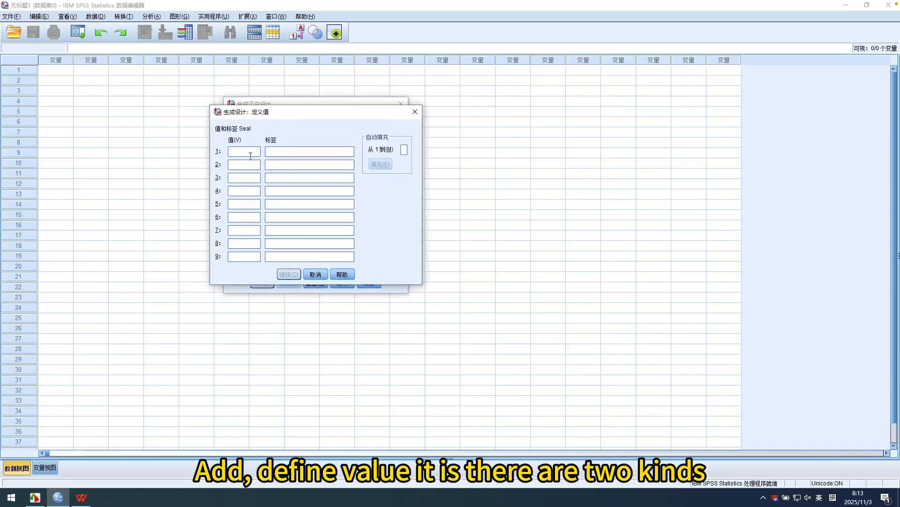
text(1)
click(247, 163)
text(2)
click(275, 152)
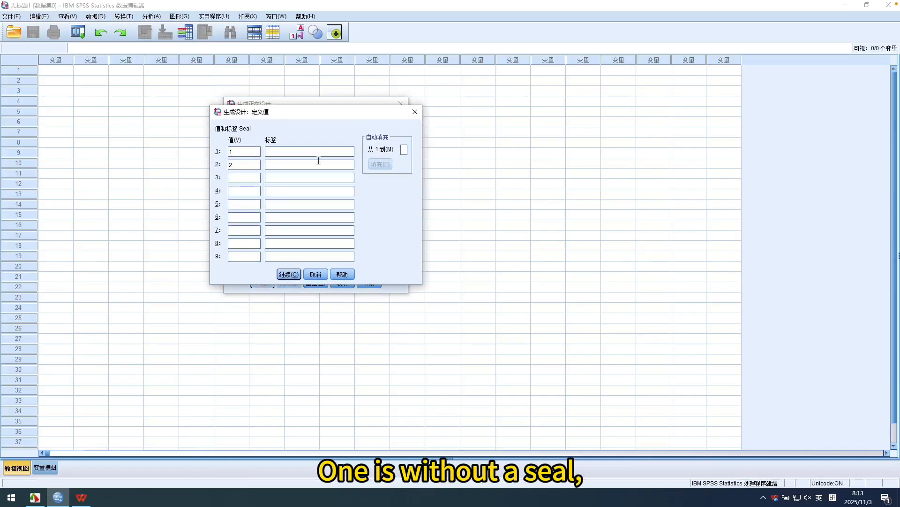
text(no)
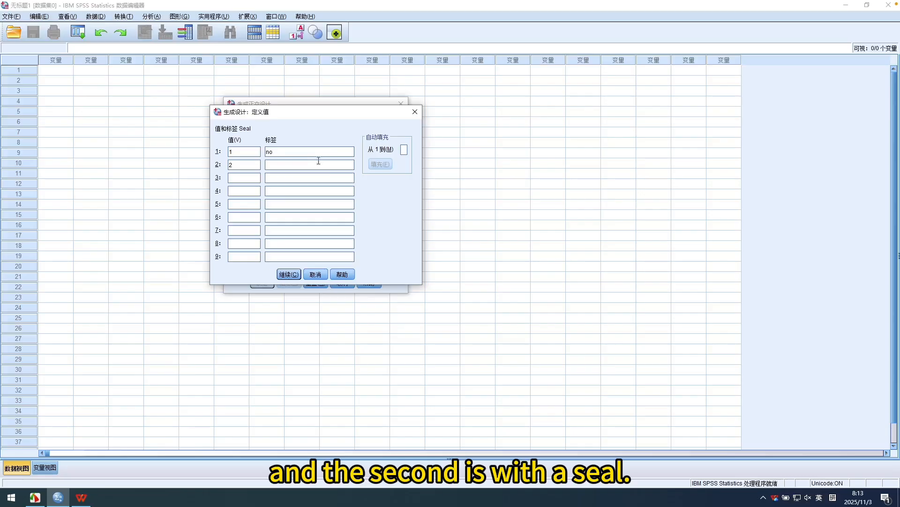
click(317, 164)
text(yes)
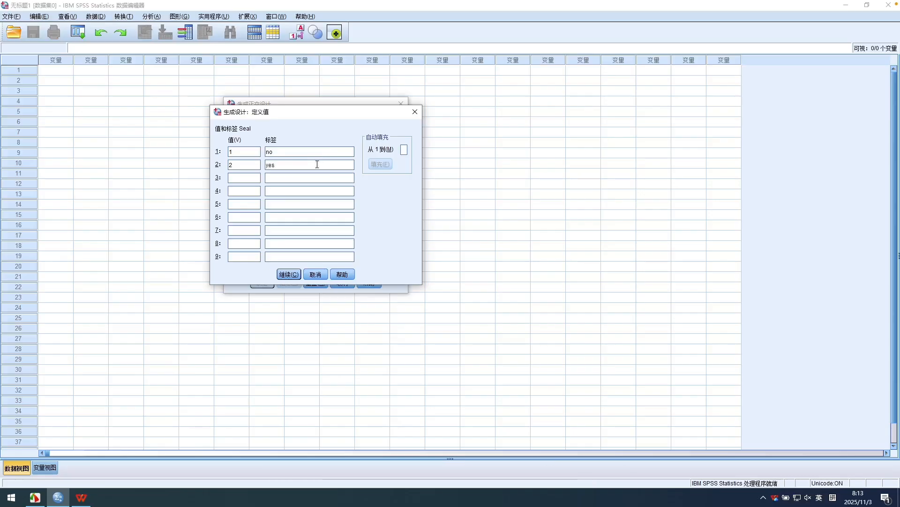
click(289, 274)
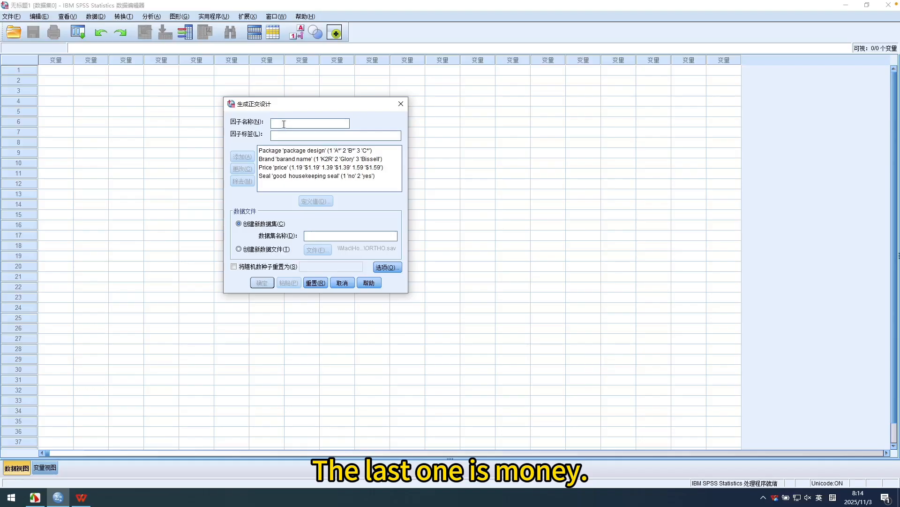
Add a fifth factor named Money with the label "money-back guarantee" to the orthogonal design.
text(Moni)
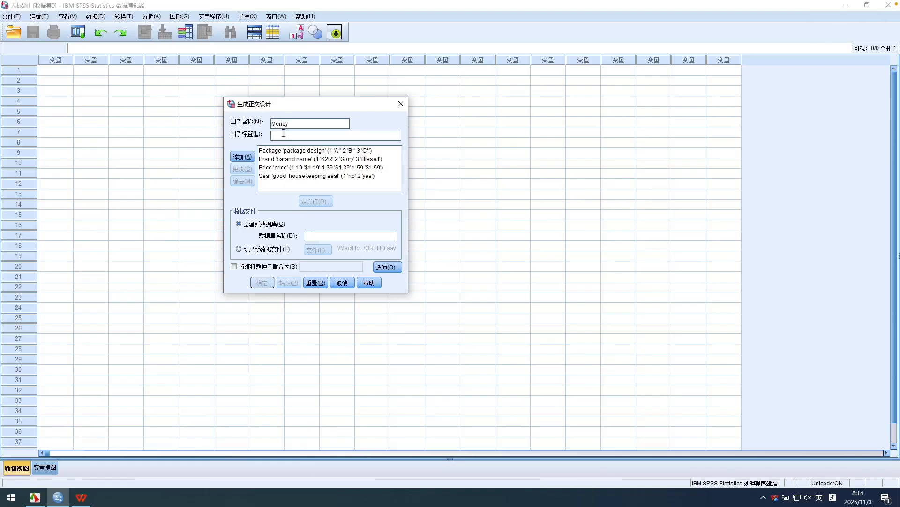
click(284, 133)
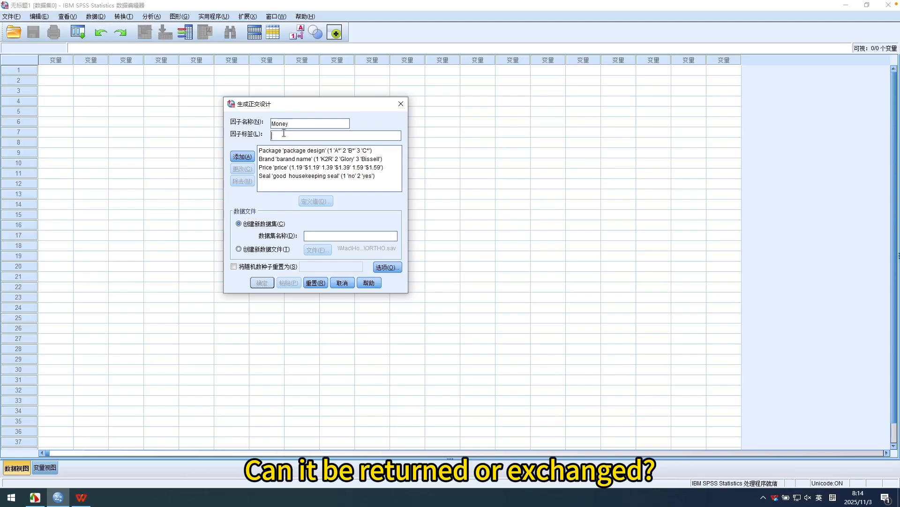
key(shift)
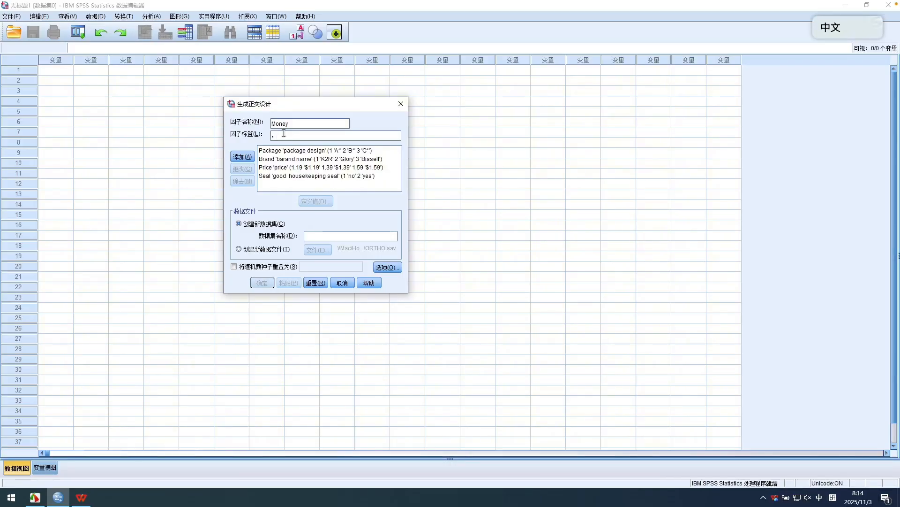
text(m)
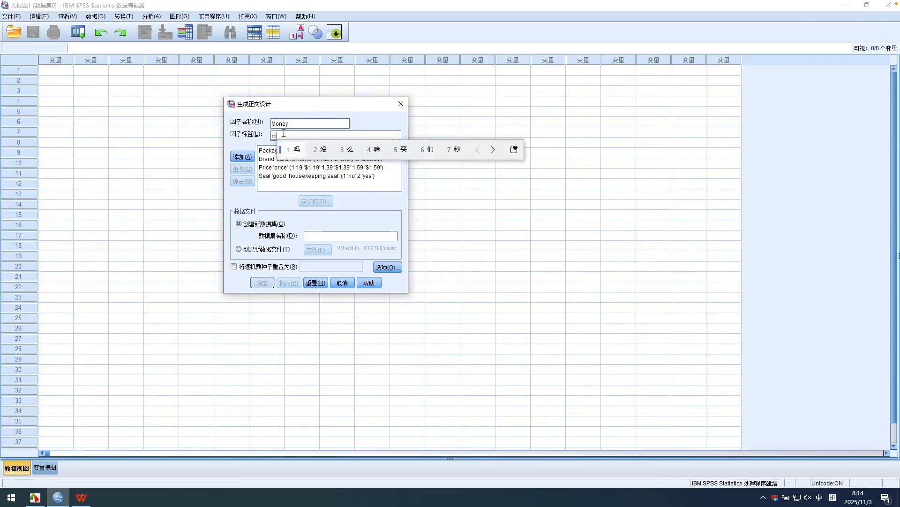
text(oney)
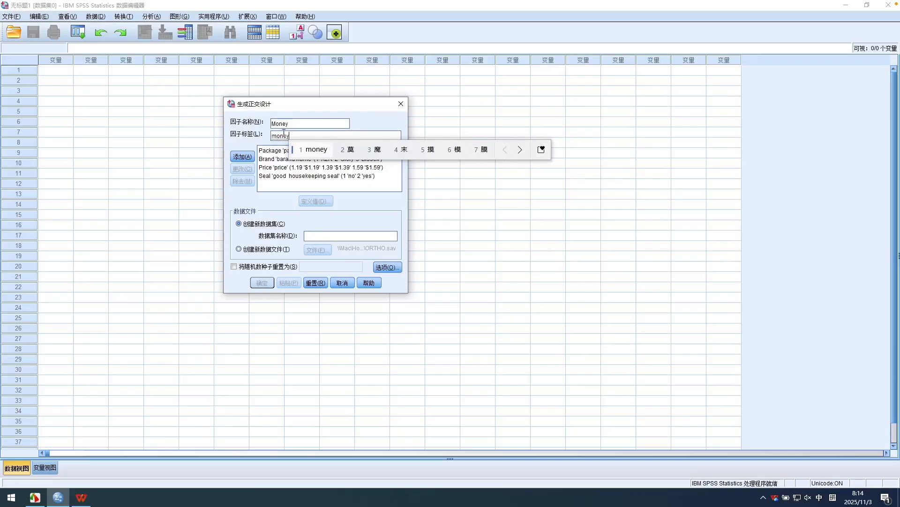
key(space)
text(-)
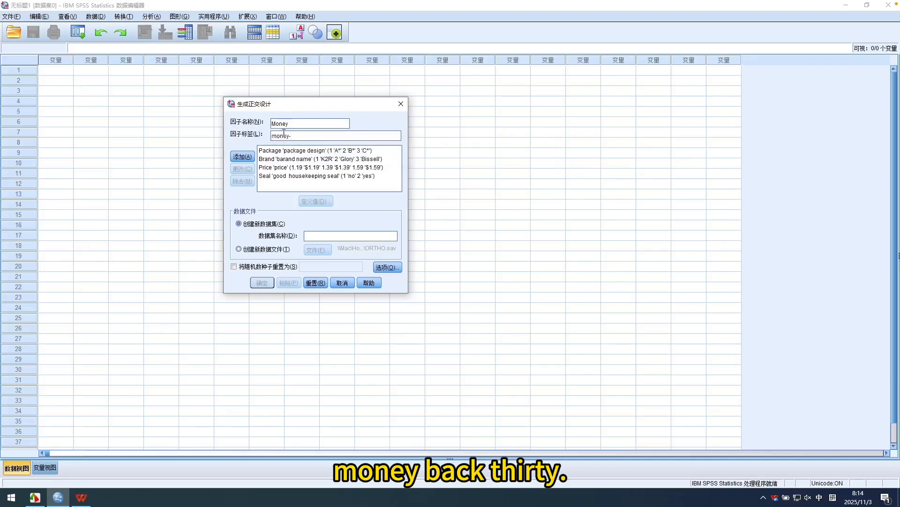
text(k)
key(BackSpace)
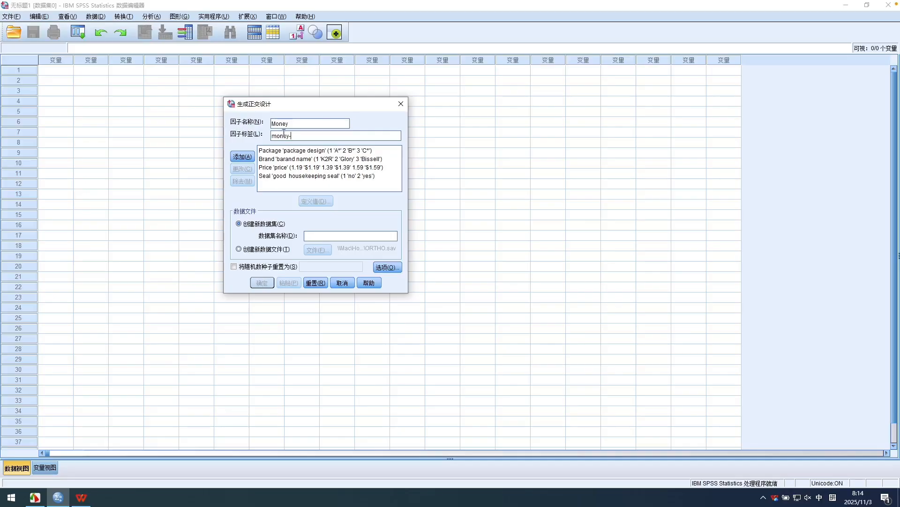
text(bacek)
key(BackSpace)
key(BackSpace)
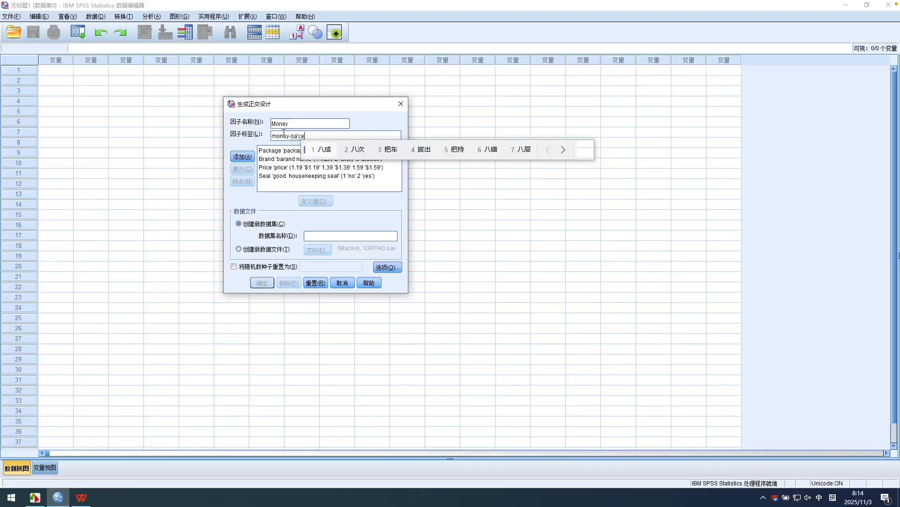
text(k)
key(Return)
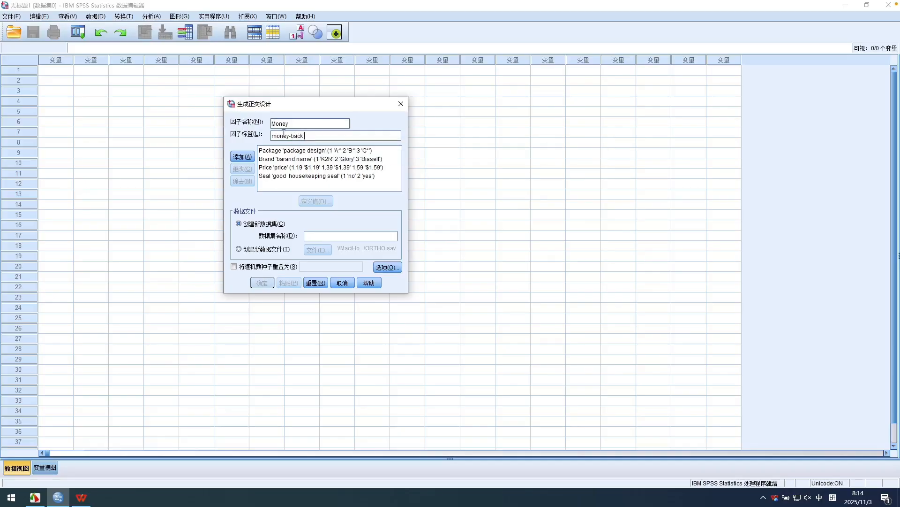
text(gua)
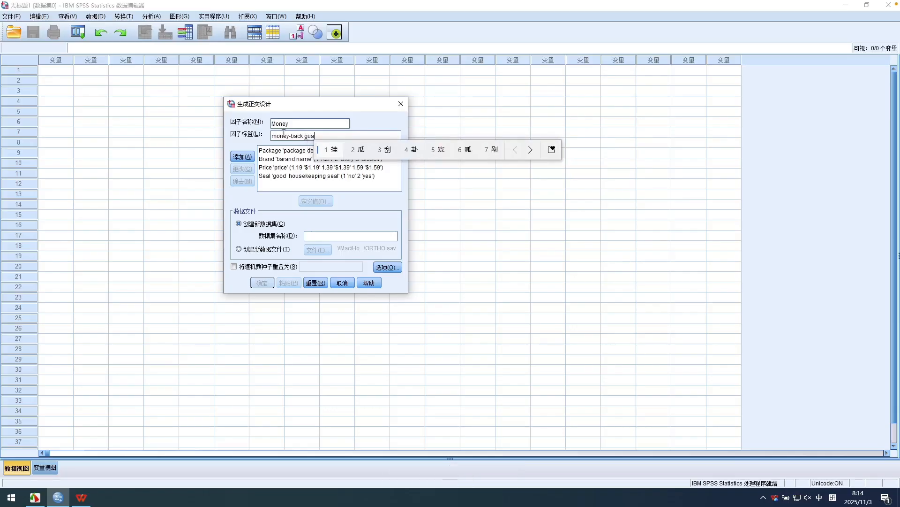
text(ran)
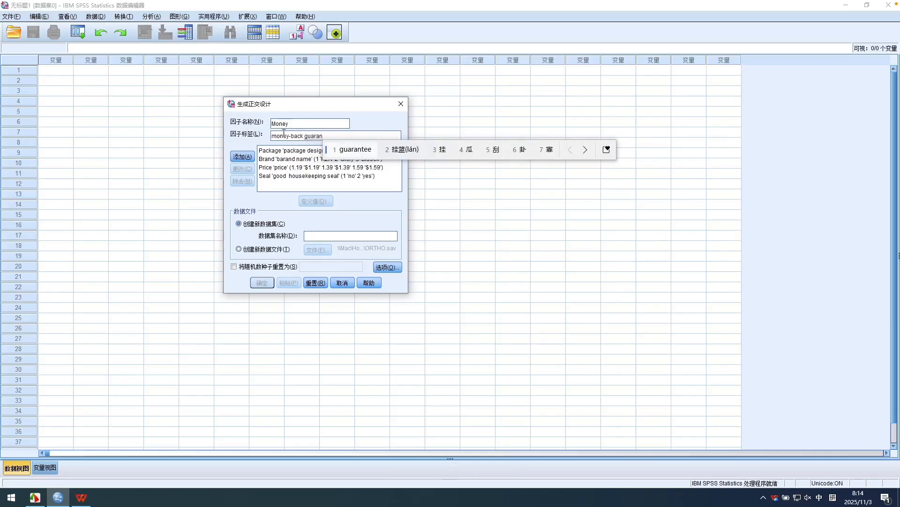
key(space)
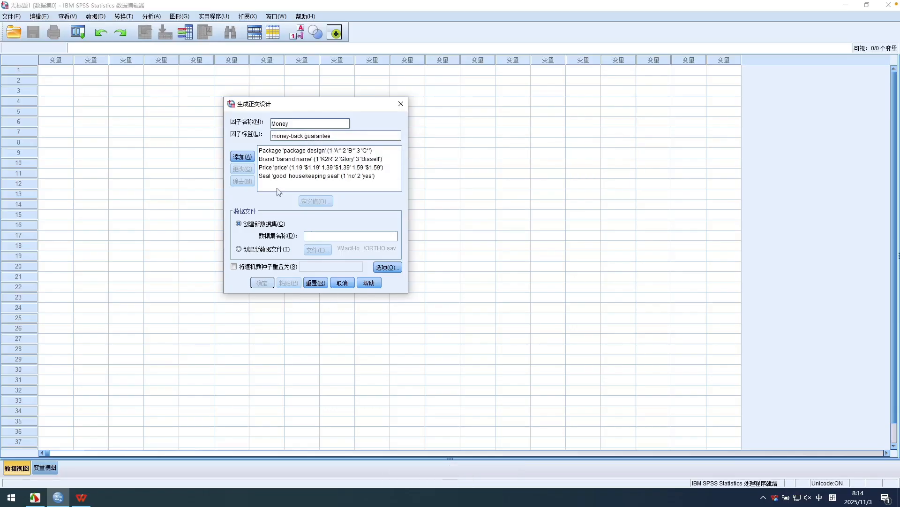
click(248, 157)
Define two levels for the Money factor, value 1 labelled "no" and value 2 labelled "yes", and accept them.
click(291, 184)
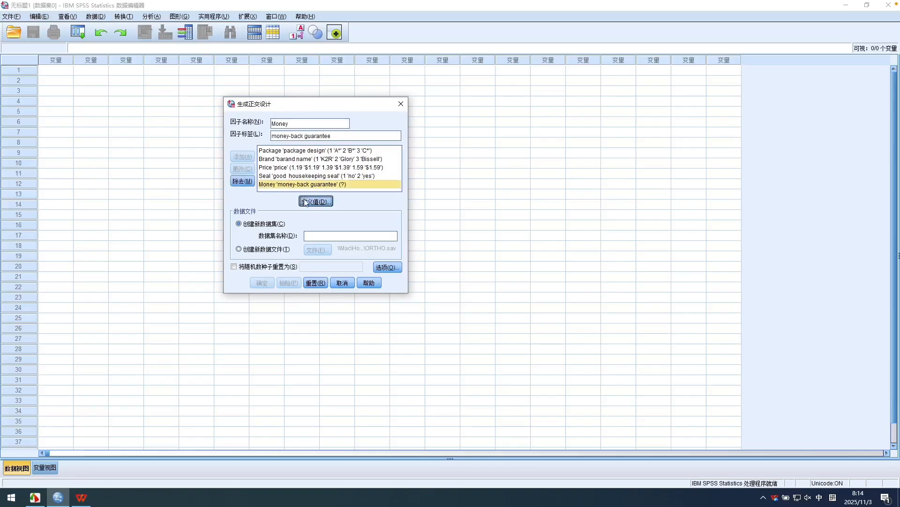
click(305, 203)
text(1)
click(250, 164)
text(2)
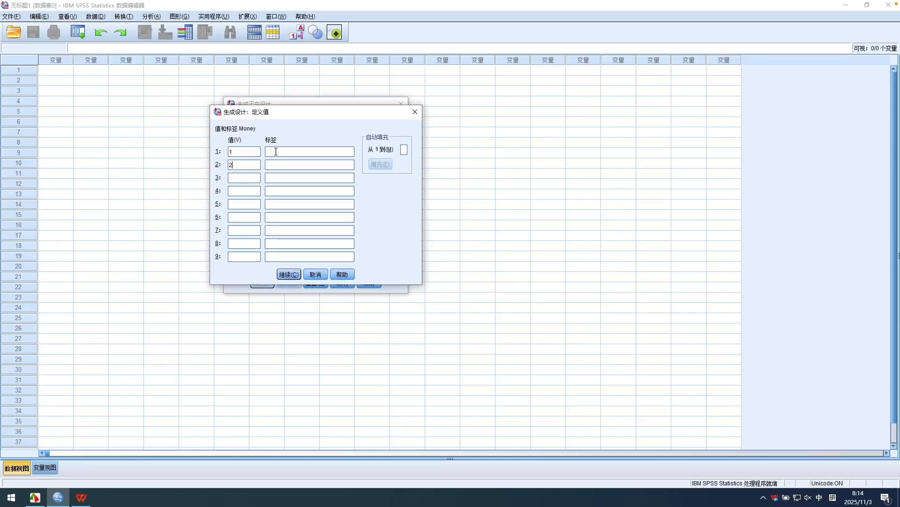
text(no)
click(275, 163)
text(yes)
click(289, 274)
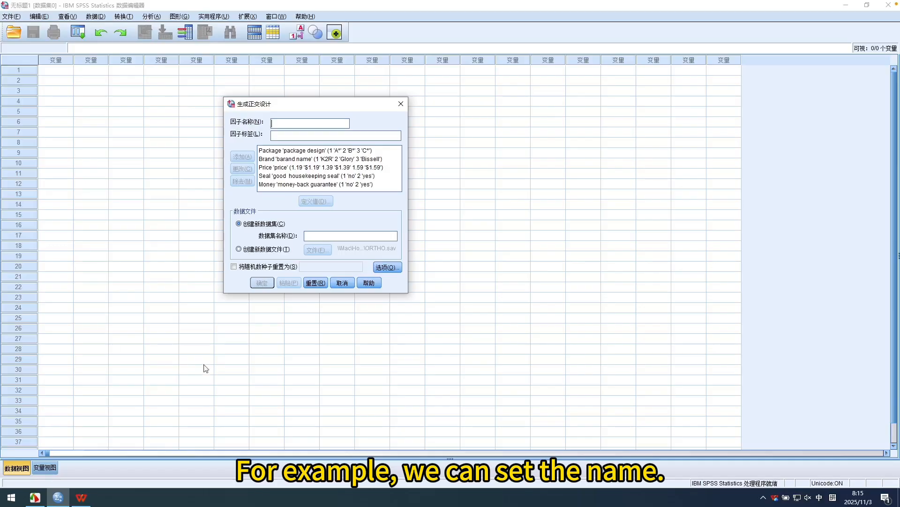
Name the new dataset for the generated design "carpet".
click(346, 238)
text(car)
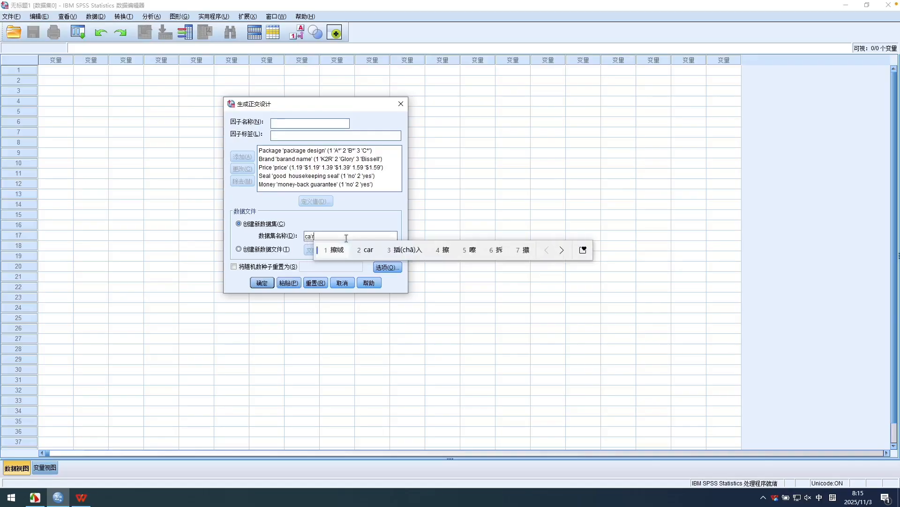
text(pet)
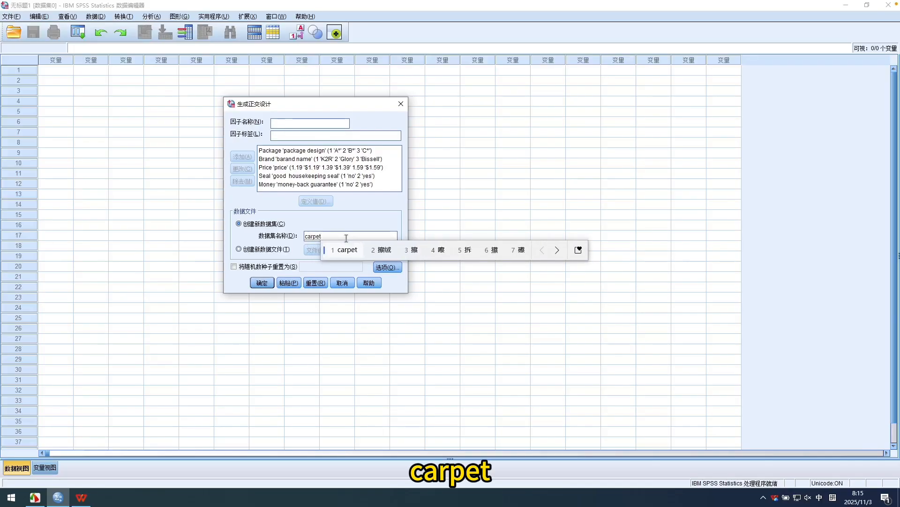
key(Return)
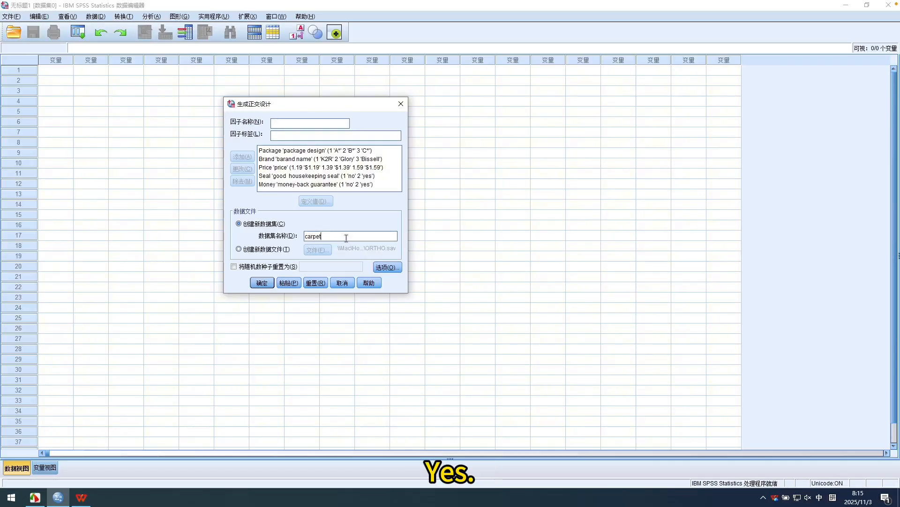
Set the design output to a new data file and choose the Conjoint_01 folder as its save location.
click(239, 250)
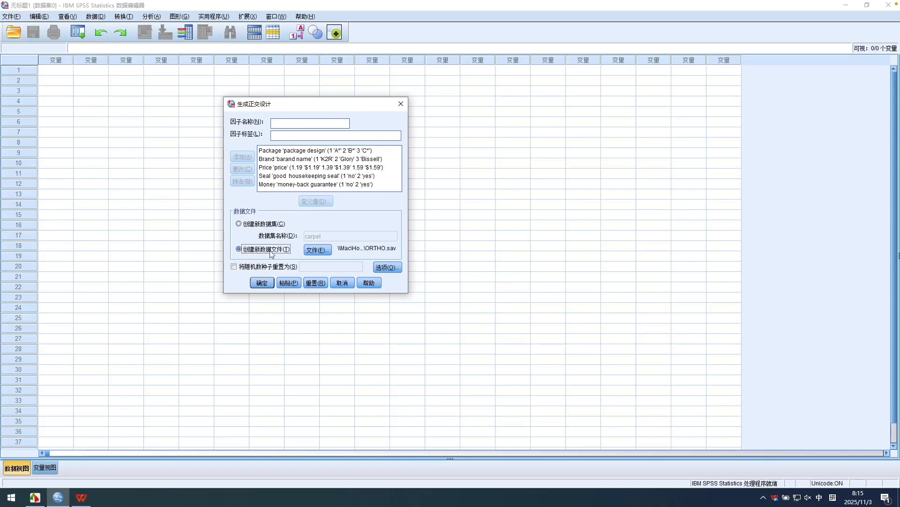
click(318, 249)
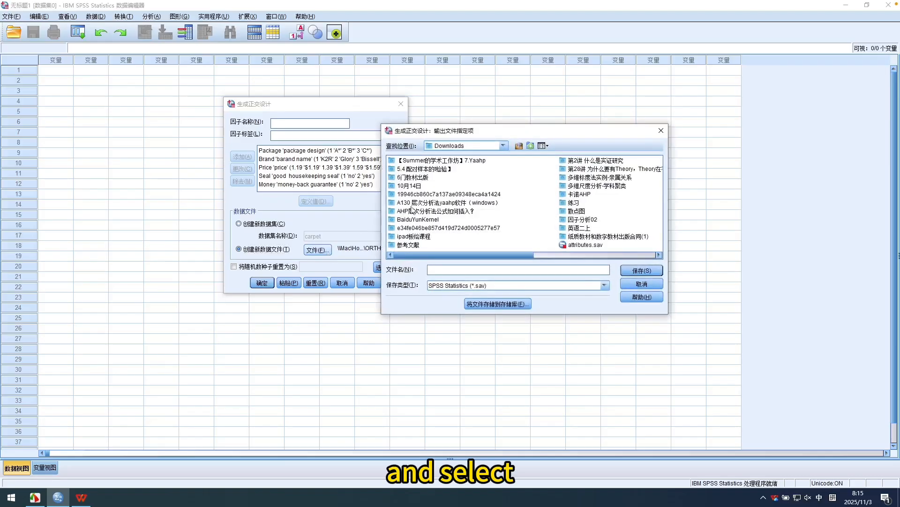
click(502, 145)
scroll(505, 193, down, 4)
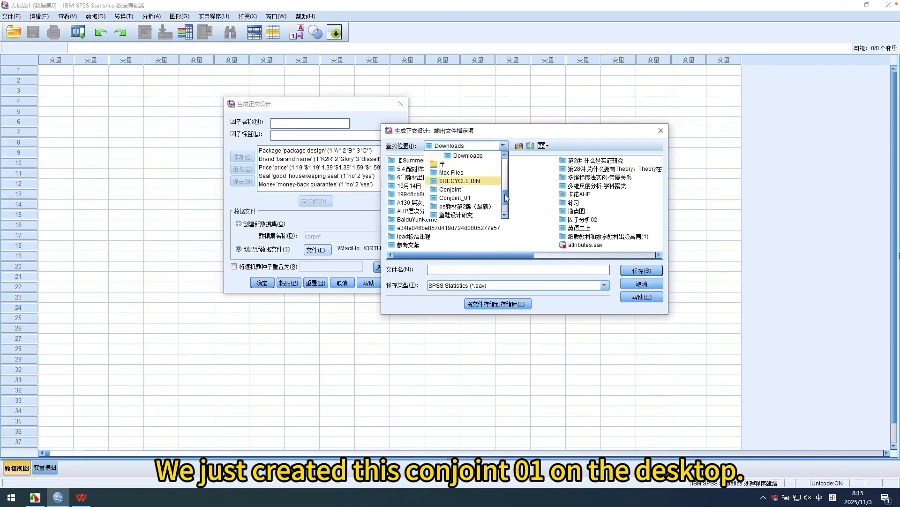
click(454, 206)
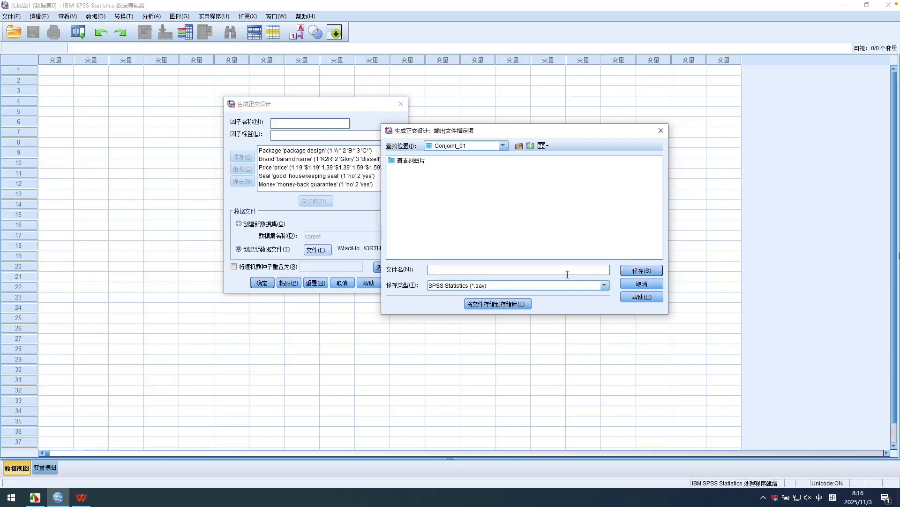
Name the output data file carpet_plan in SPSS Statistics format and save the file specification.
click(549, 268)
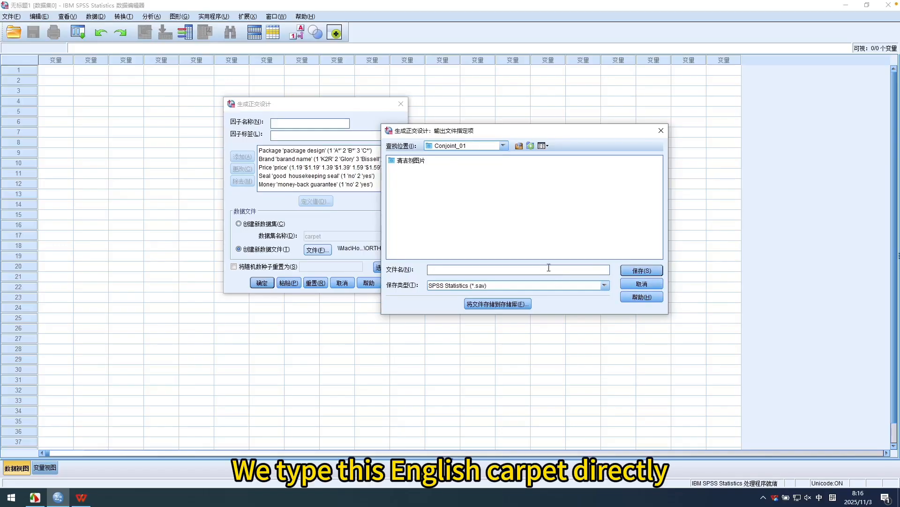
text(c)
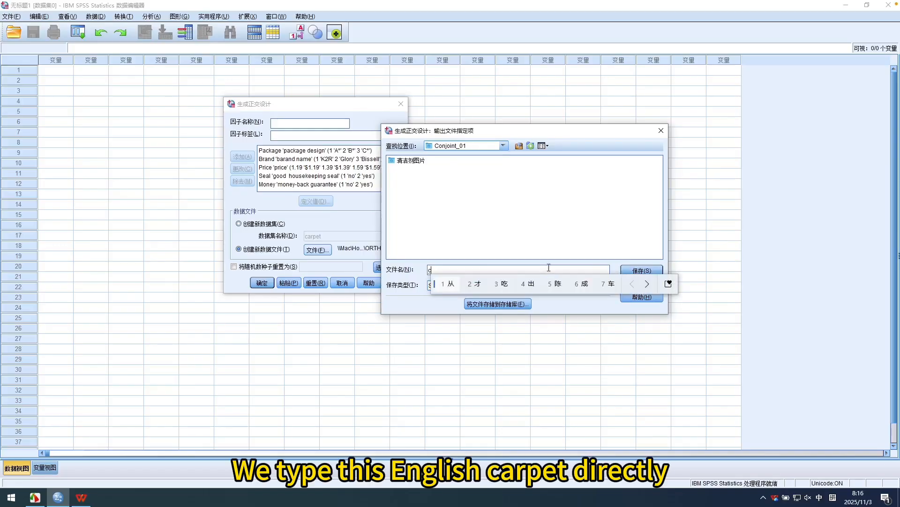
text(arpet)
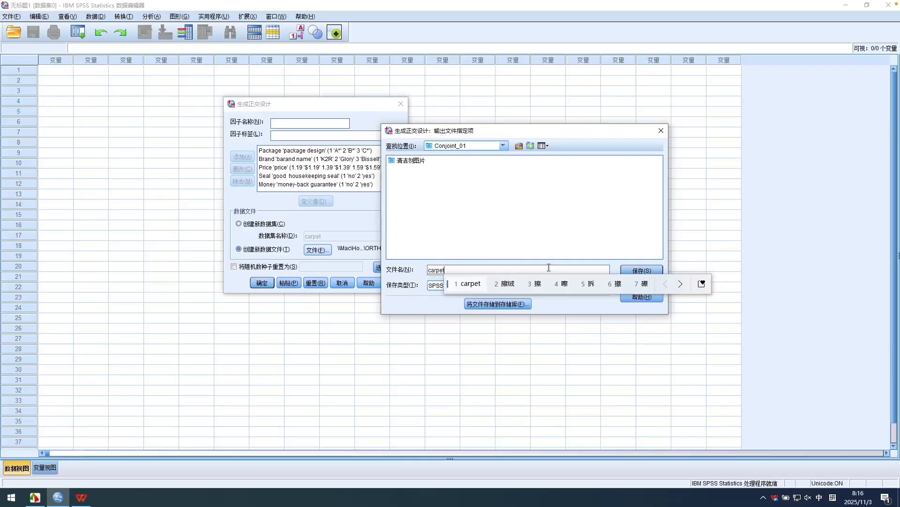
key(Return)
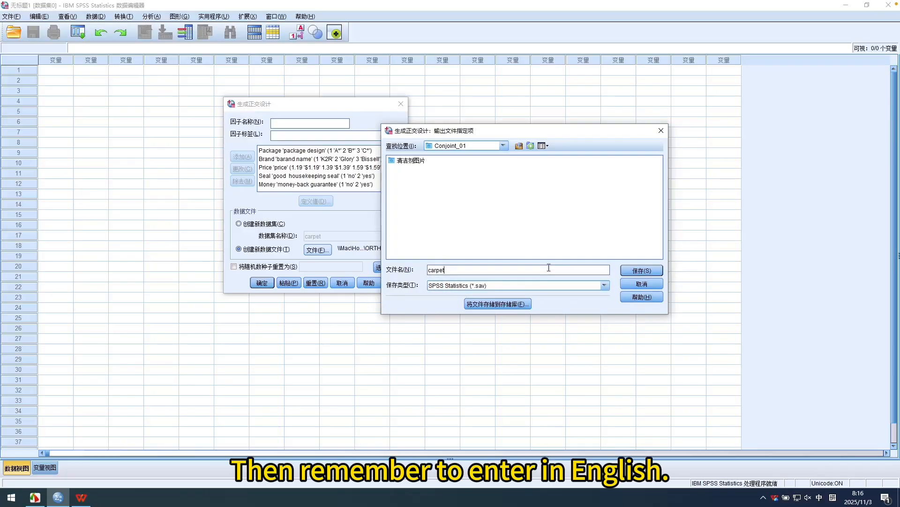
key(shift)
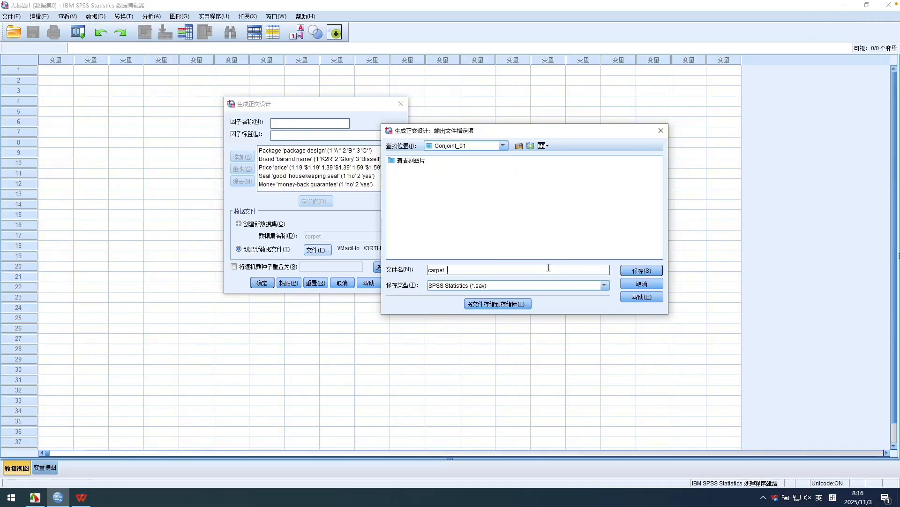
text(plan)
click(656, 271)
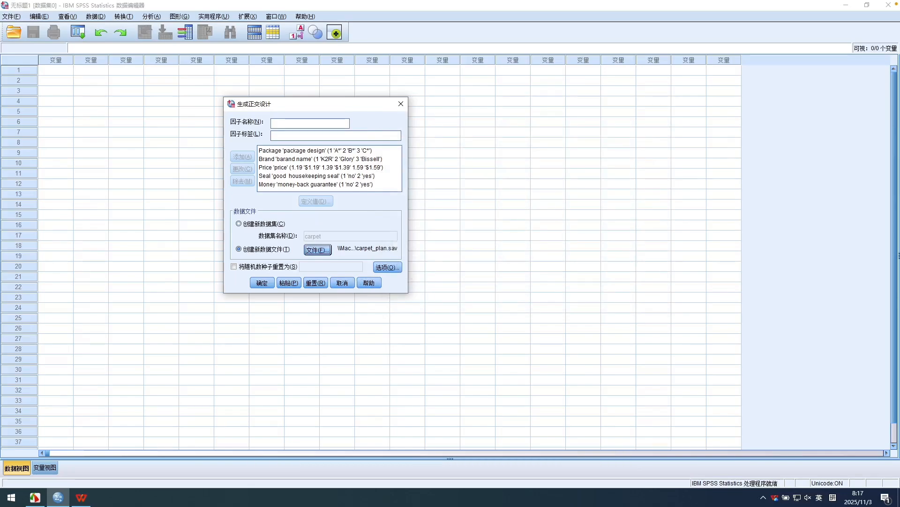
Enable resetting the random number seed and set it to 2000000.
click(234, 266)
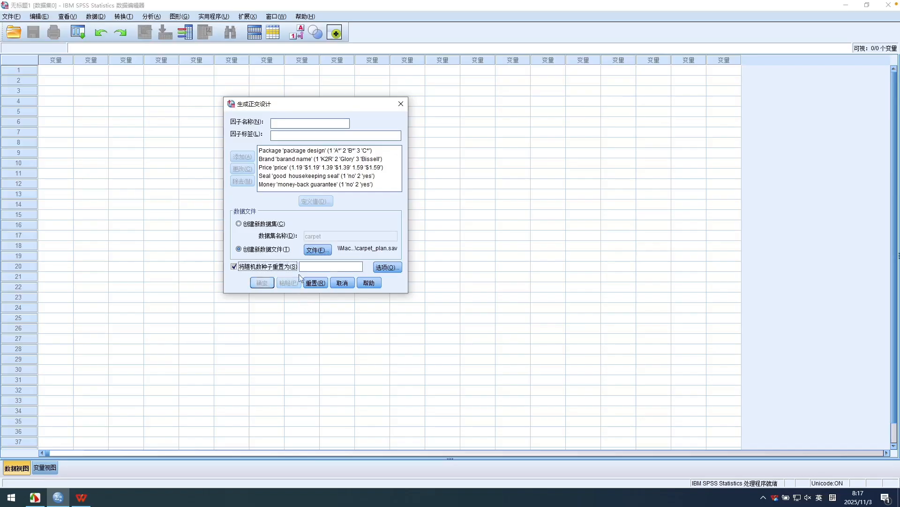
click(315, 267)
text(2000)
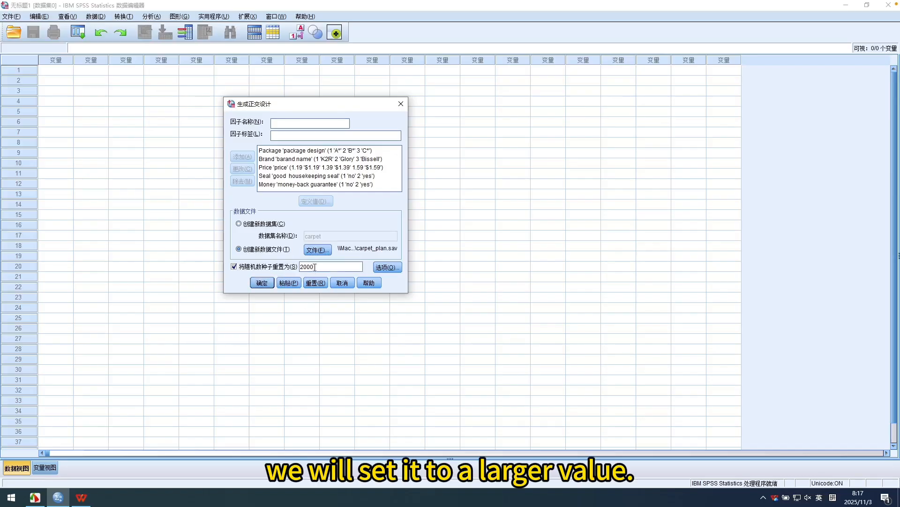
key(BackSpace)
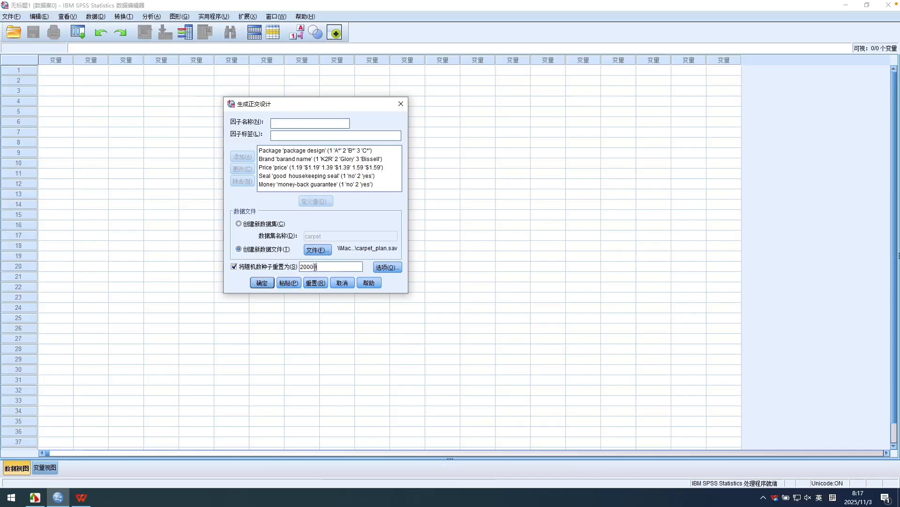
Set the minimum number of cases to 18 and the holdout cases to 4, and generate the orthogonal design.
click(387, 267)
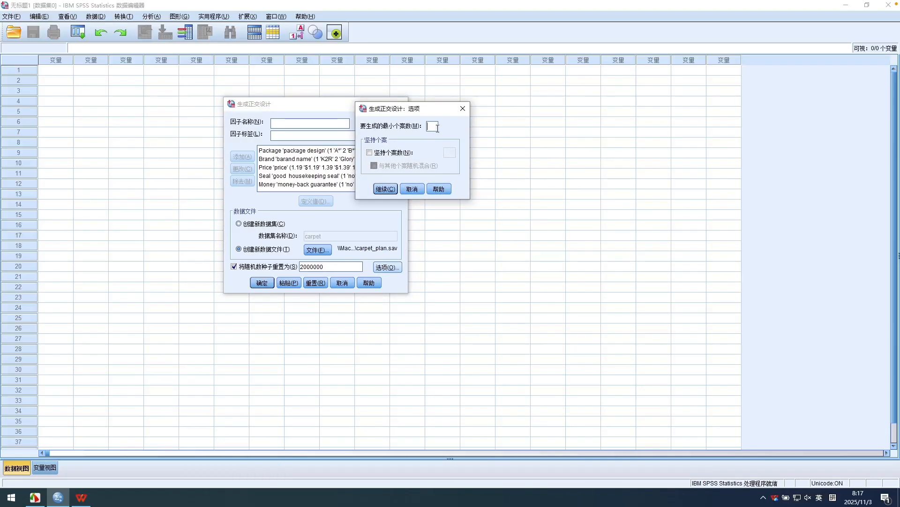
text(18)
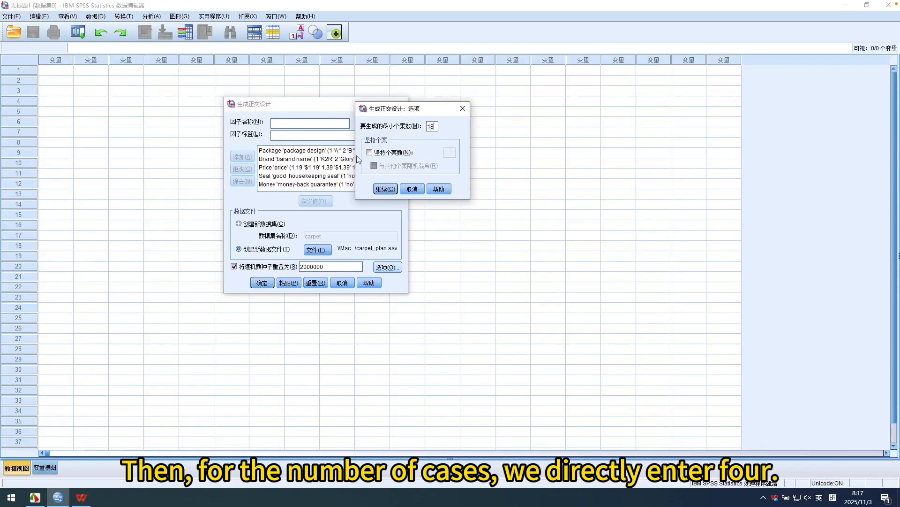
click(370, 152)
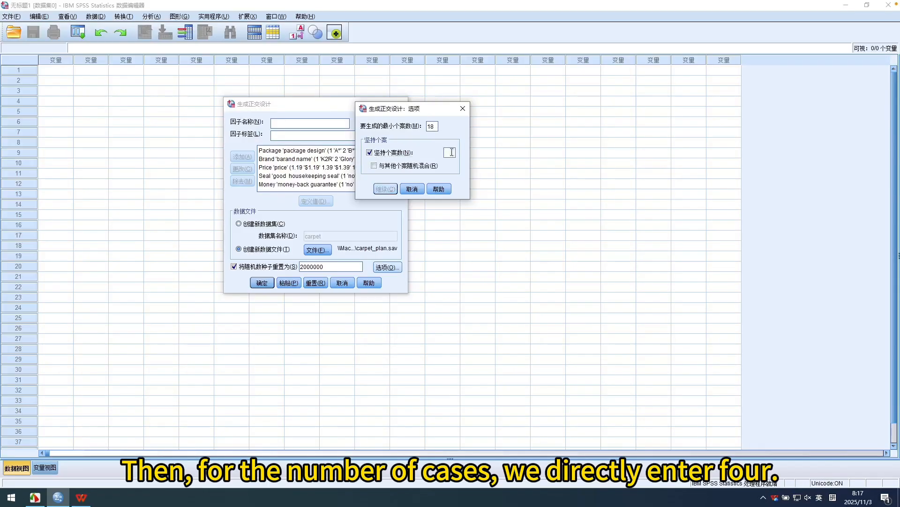
text(4)
click(386, 188)
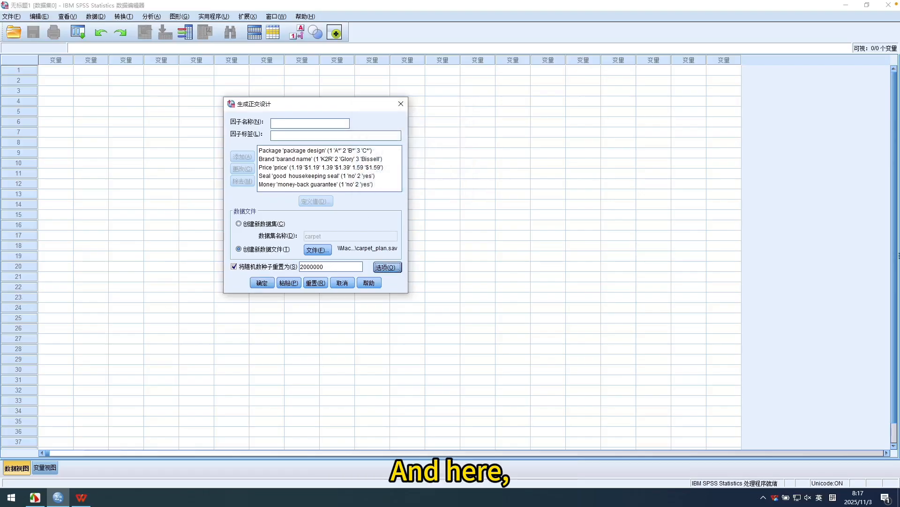
click(262, 283)
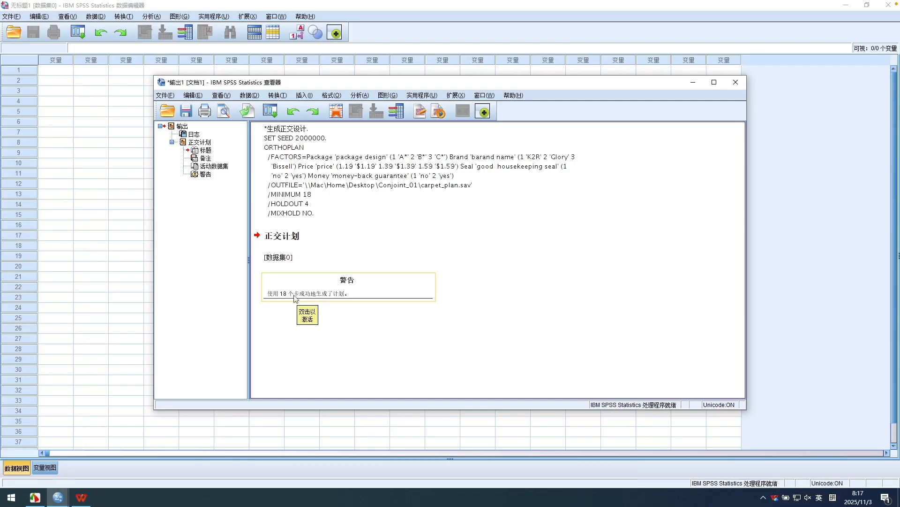
click(341, 297)
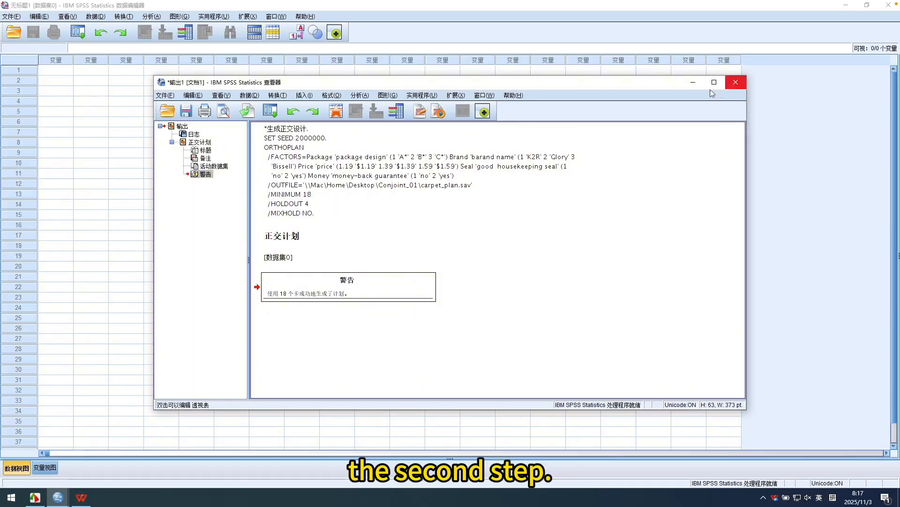
Return to the data editor, open carpet_plan.sav from the Conjoint_01 folder, and show value labels instead of numeric codes.
click(542, 16)
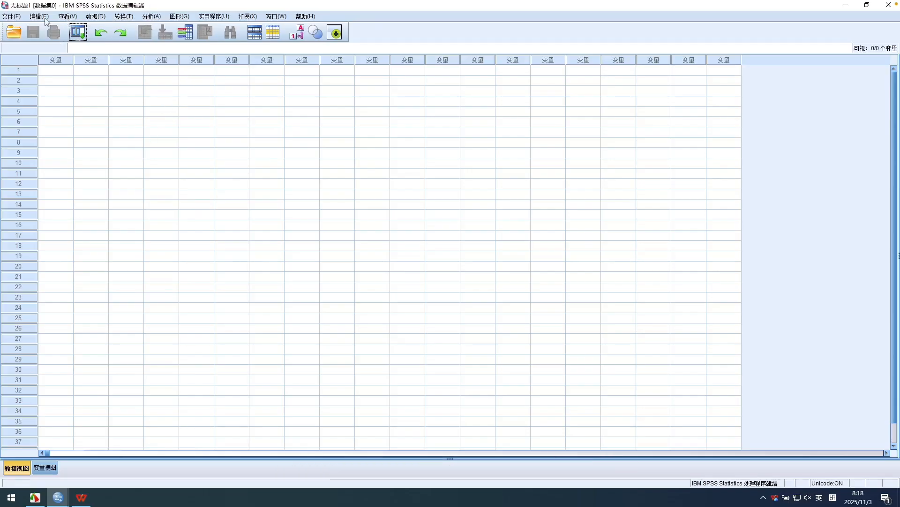
click(17, 17)
mouse_move(38, 42)
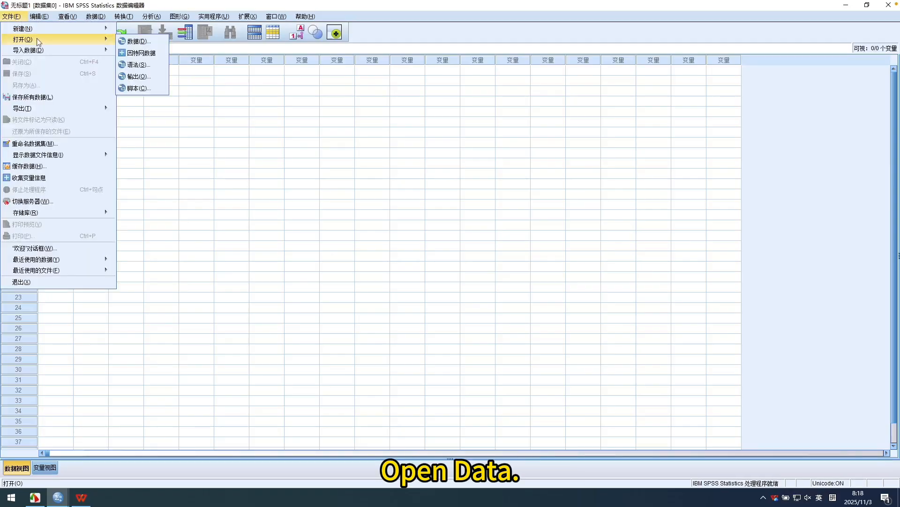
click(134, 43)
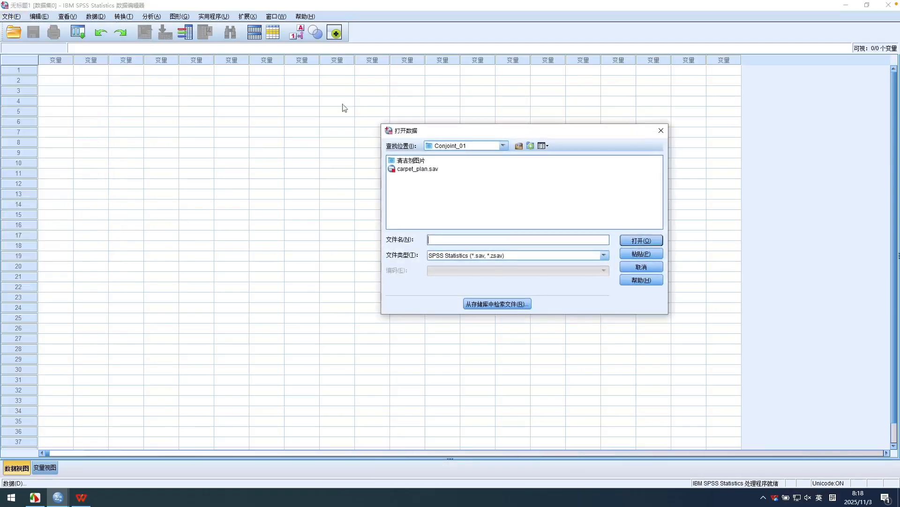
click(420, 170)
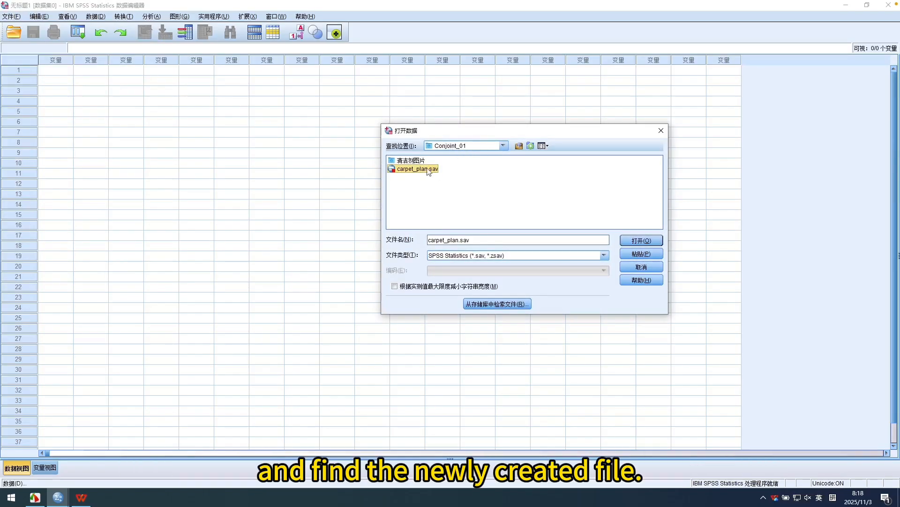
click(643, 240)
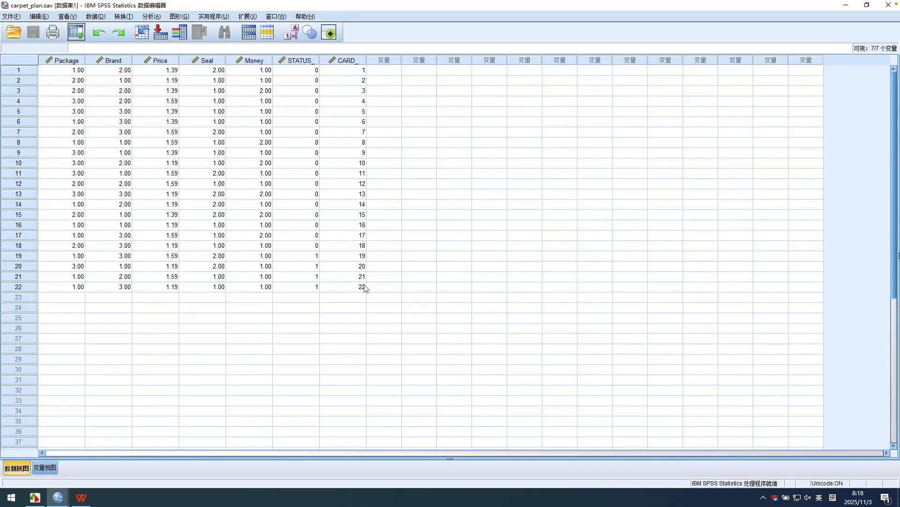
click(294, 35)
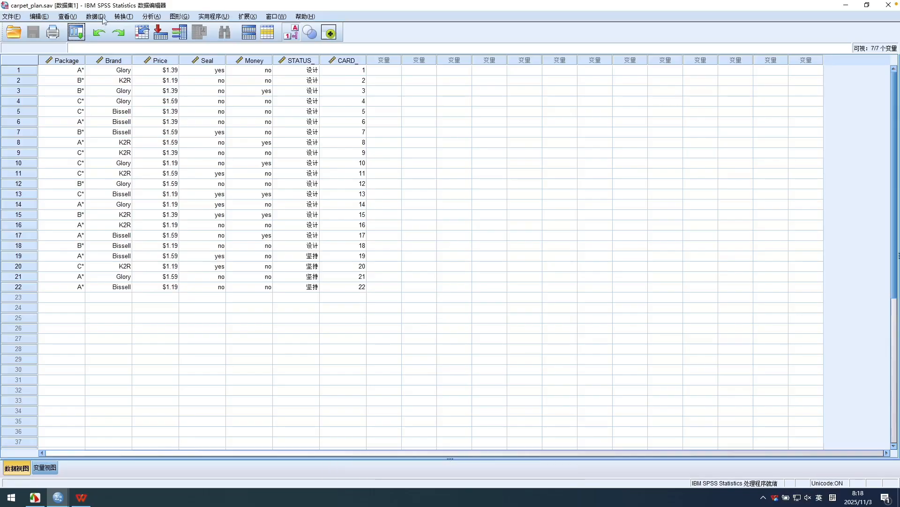
Display the orthogonal design with Package, Brand, Price, Seal and Money as factors, in both experimenter listing and subject profile formats.
click(103, 18)
mouse_move(217, 264)
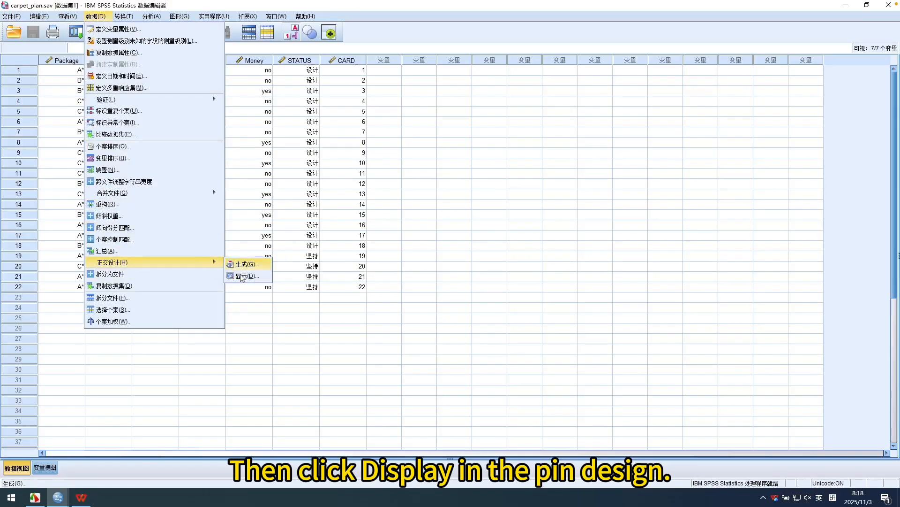
click(242, 276)
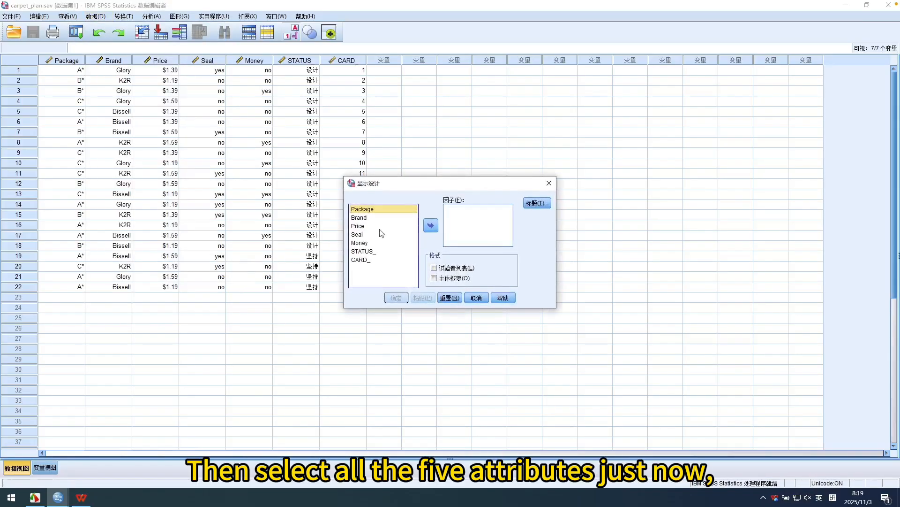
shift+click(370, 243)
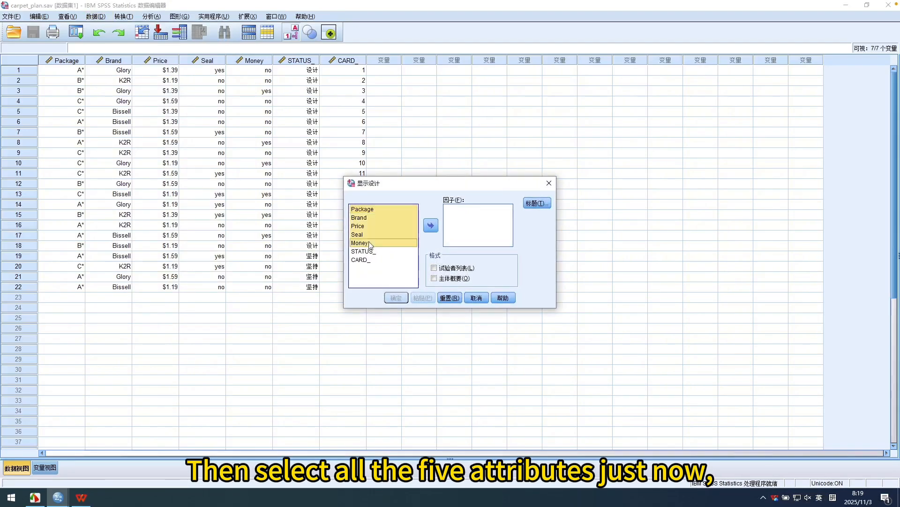
click(430, 225)
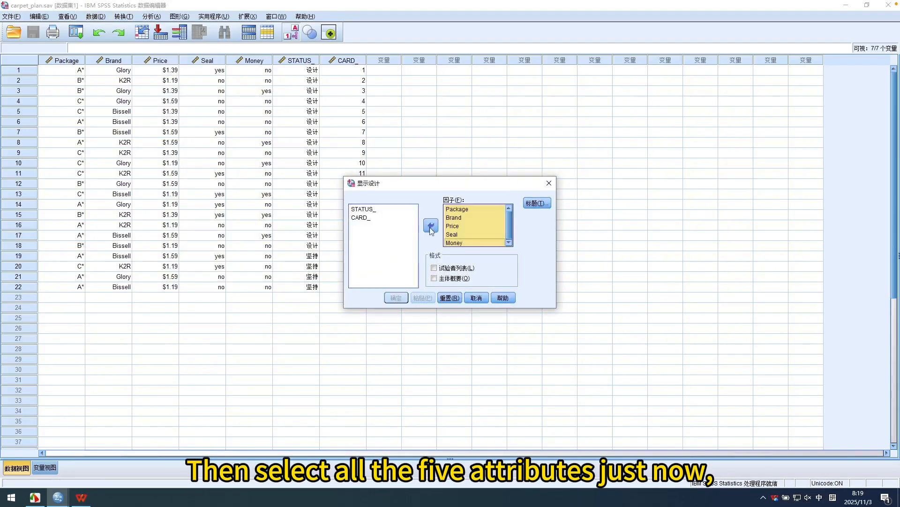
click(434, 267)
click(435, 278)
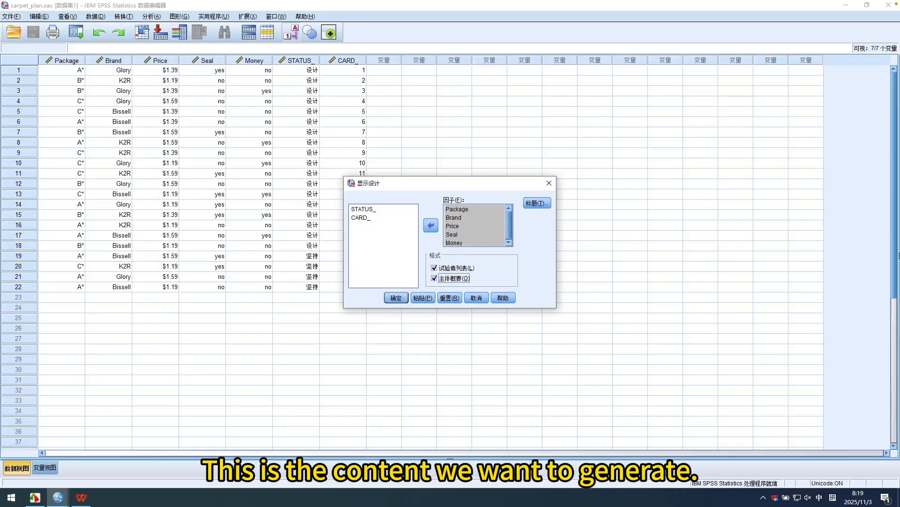
click(396, 299)
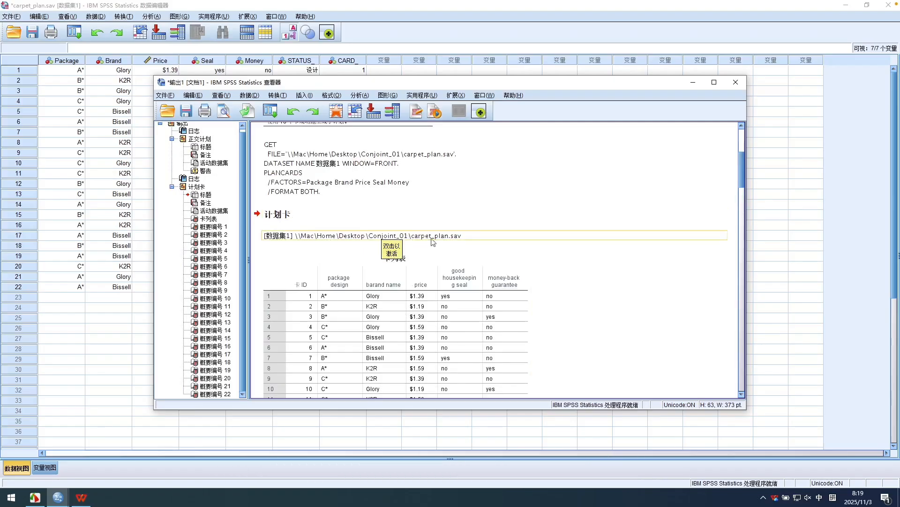
Examine the card list and the individual profile cards in the output viewer.
scroll(464, 270, down, 9)
scroll(535, 273, up, 2)
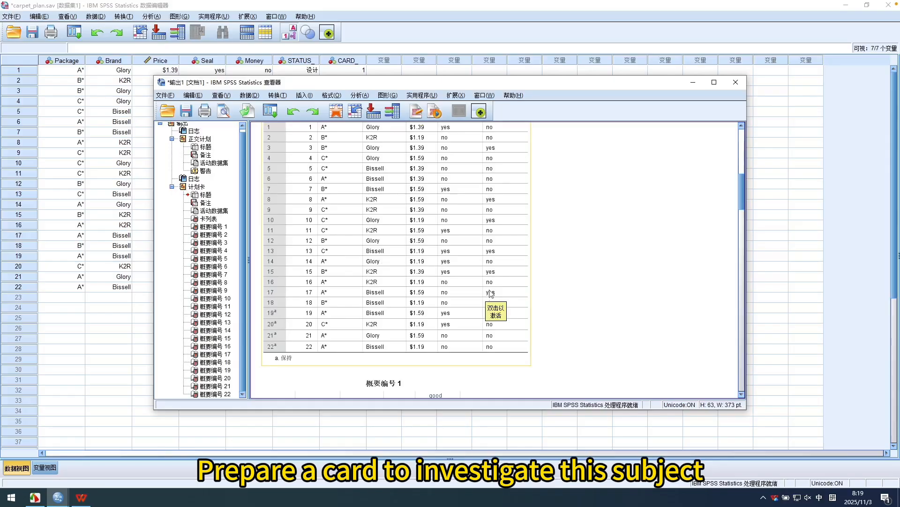
scroll(486, 296, up, 2)
scroll(484, 294, down, 18)
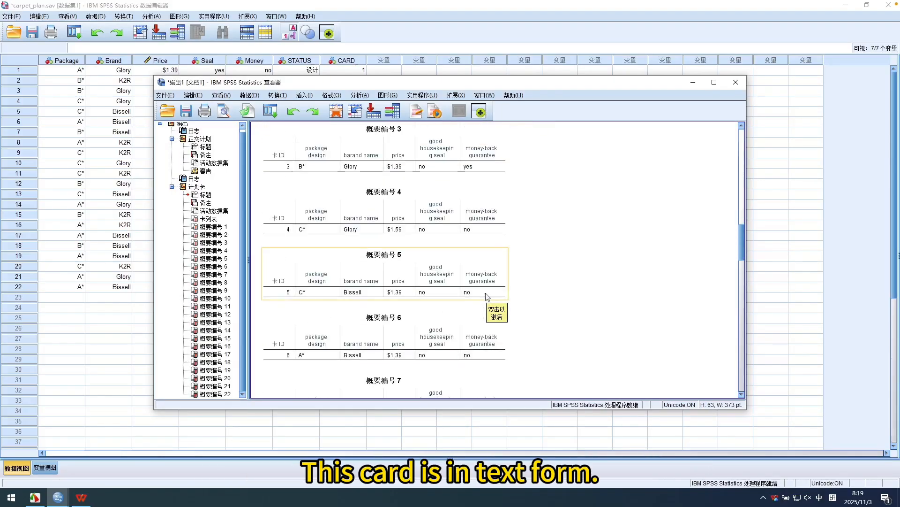
scroll(476, 291, down, 15)
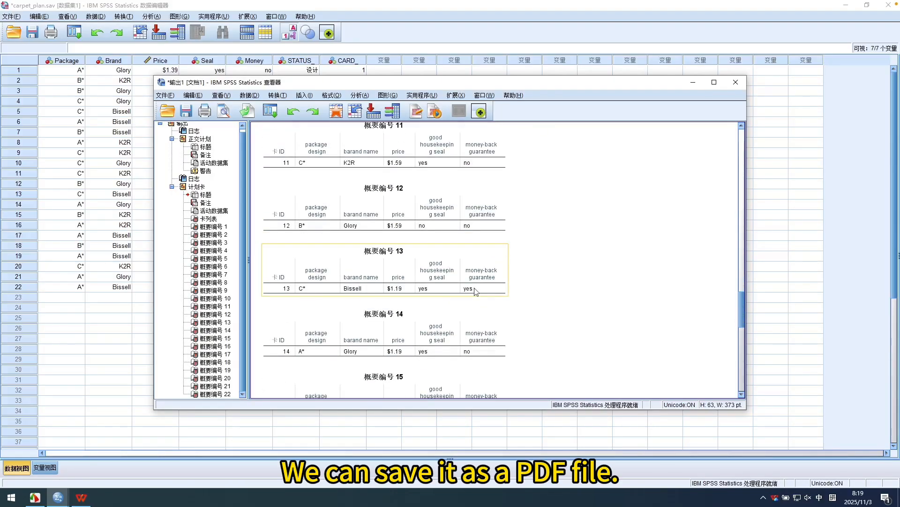
scroll(475, 291, down, 4)
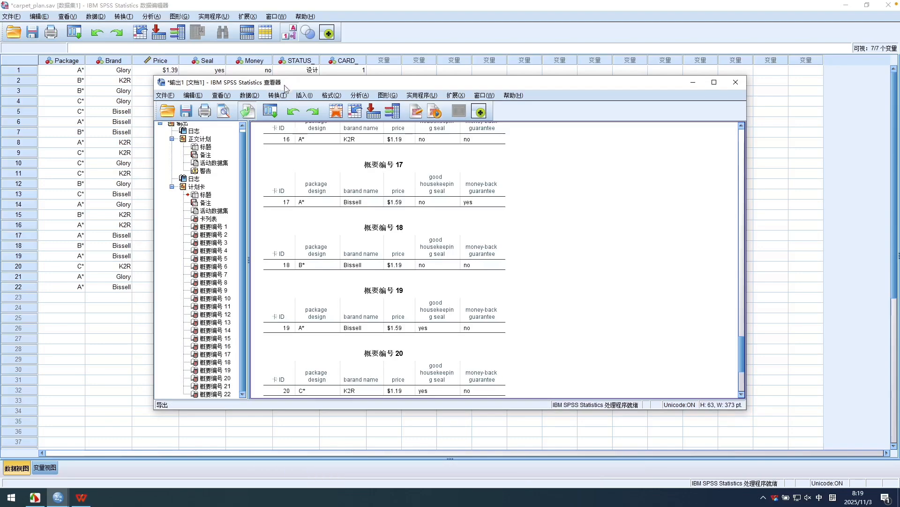
Start exporting all viewer output as a PDF and choose the desktop's Conjoint_01 folder as the destination.
click(249, 113)
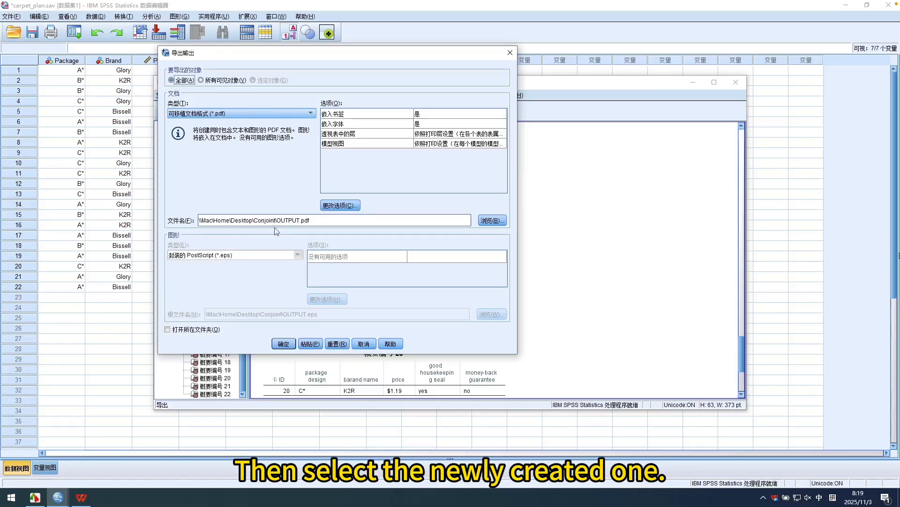
click(492, 220)
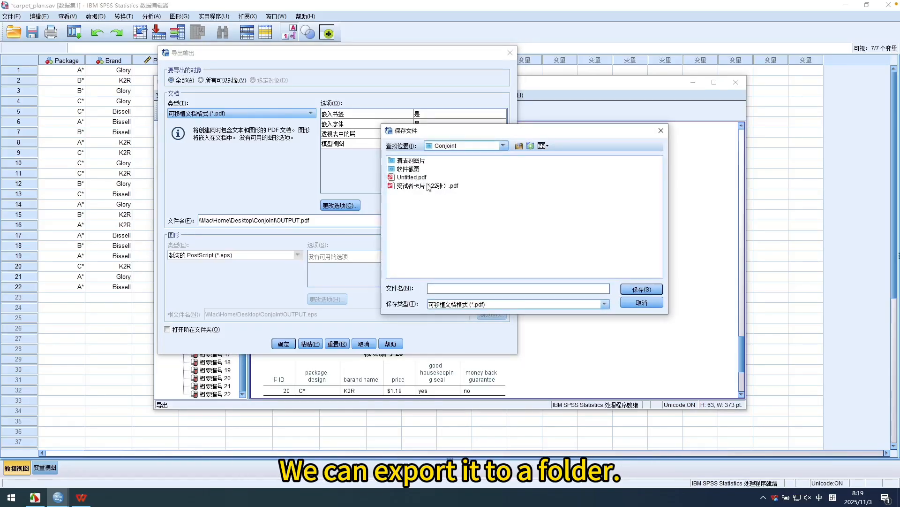
click(502, 145)
drag(505, 197, 504, 167)
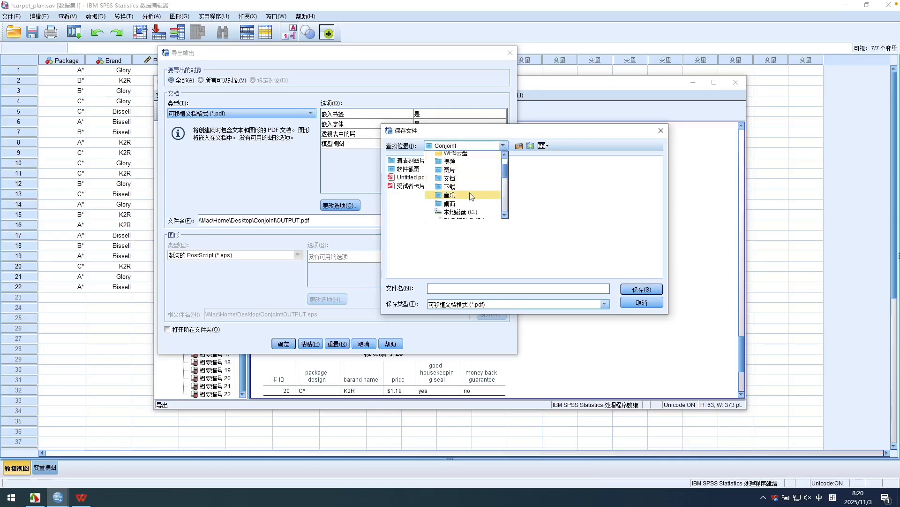
click(471, 204)
click(417, 169)
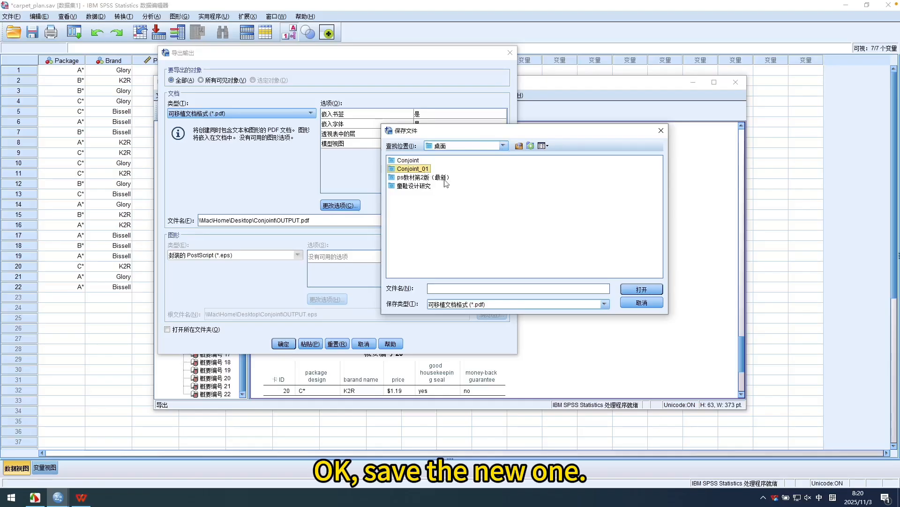
click(641, 289)
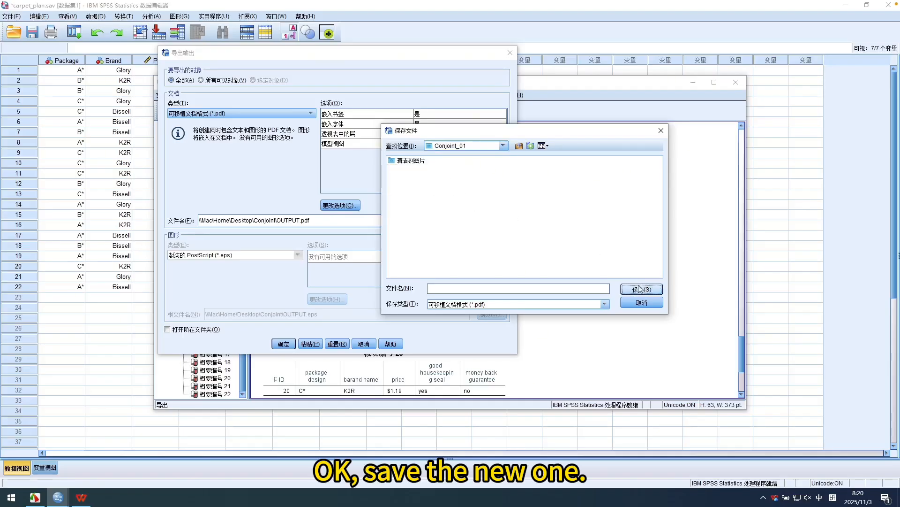
Name the PDF file 22个选项卡 and complete the export of the output.
click(481, 285)
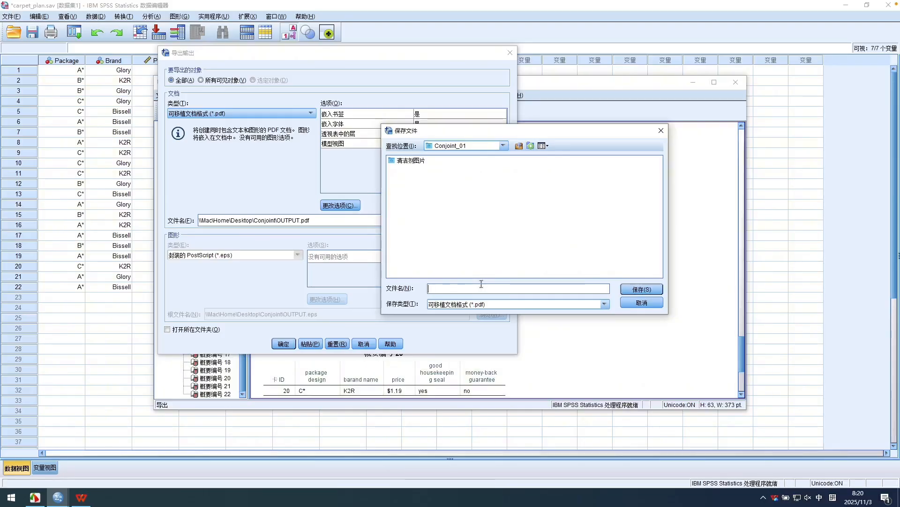
text(22个xuan'xiang'k)
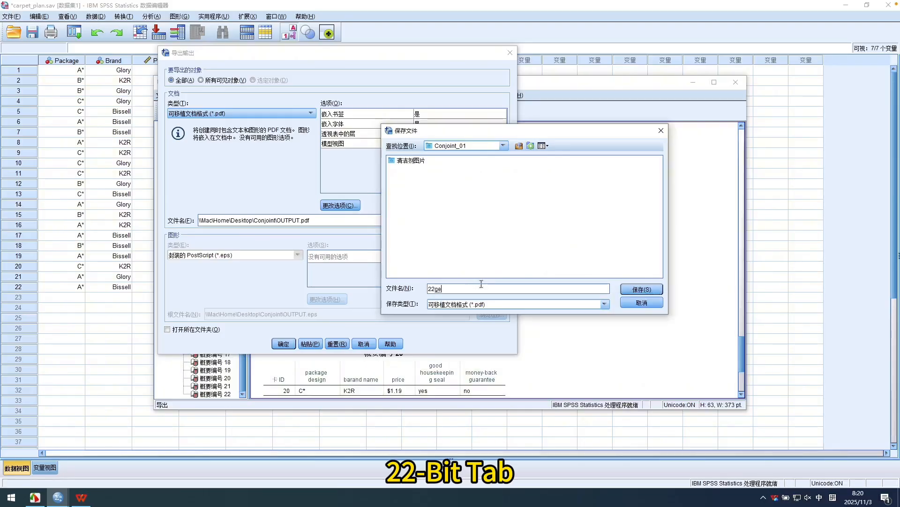
key(space)
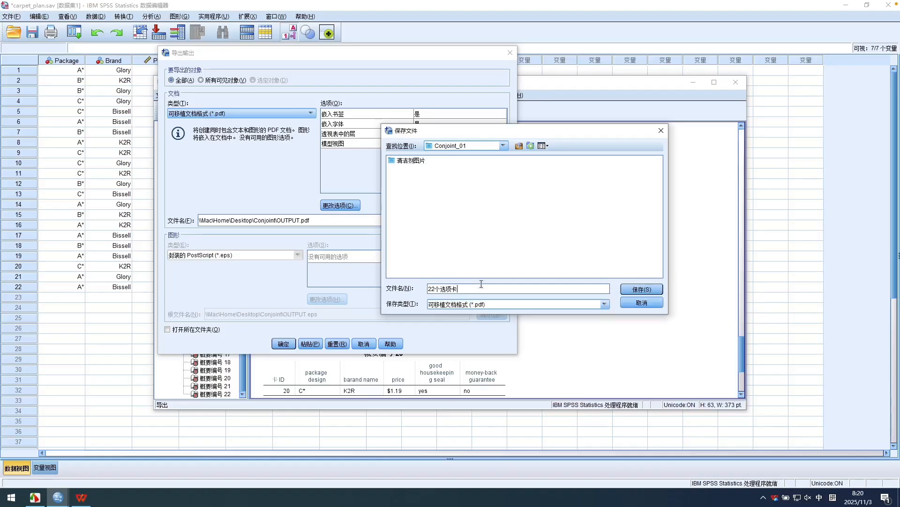
click(643, 291)
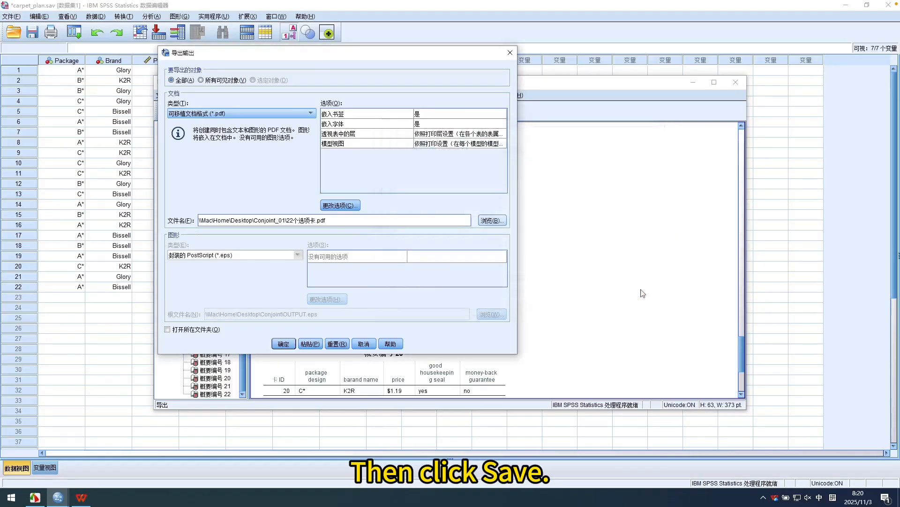
click(290, 345)
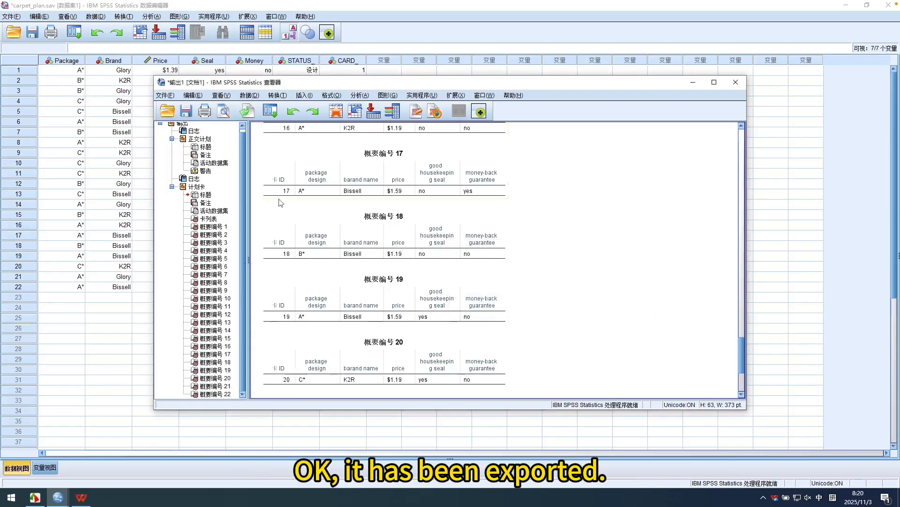
Open the exported 22个选项卡 PDF from the desktop's Conjoint_01 folder and review its profile cards through card 22.
mouse_move(60, 501)
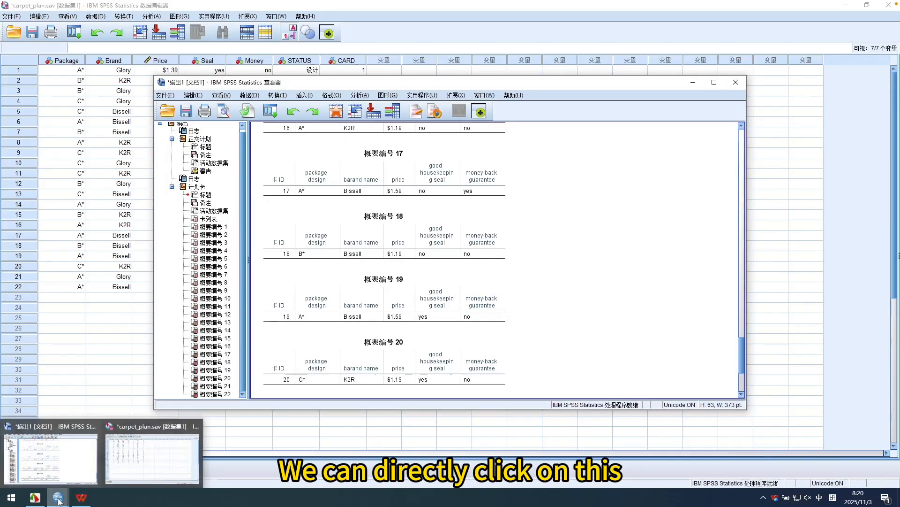
click(58, 500)
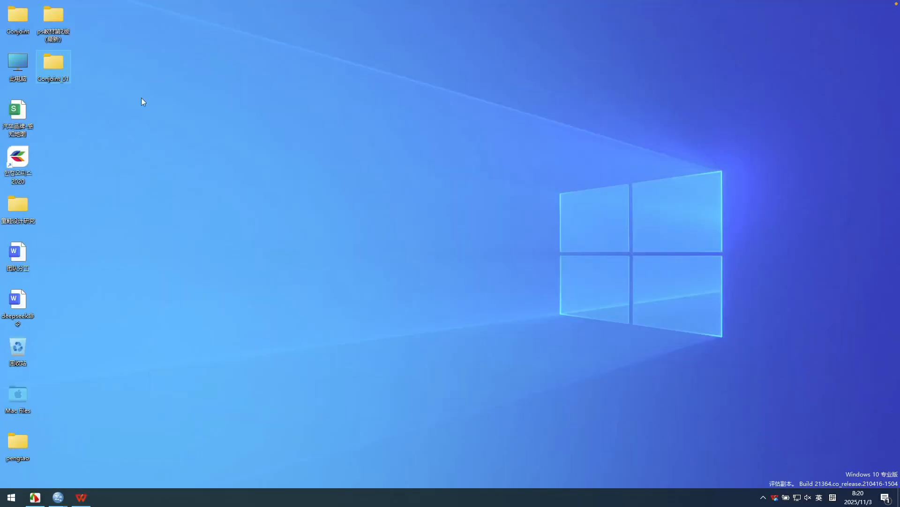
double_click(54, 63)
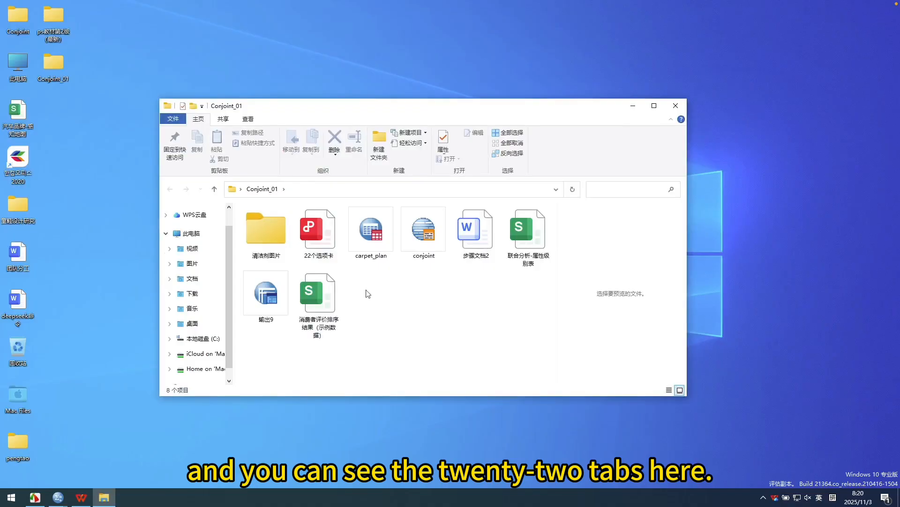
double_click(330, 238)
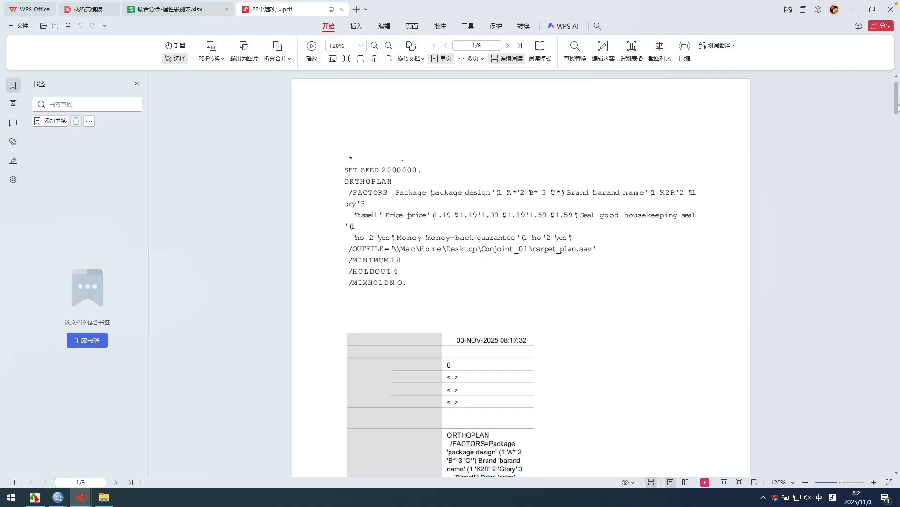
drag(897, 101, 898, 347)
scroll(899, 358, down, 8)
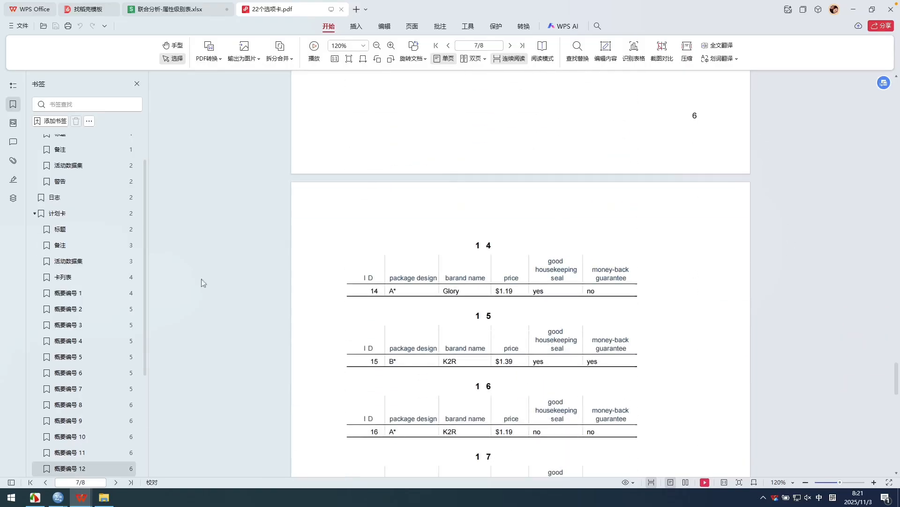
click(110, 499)
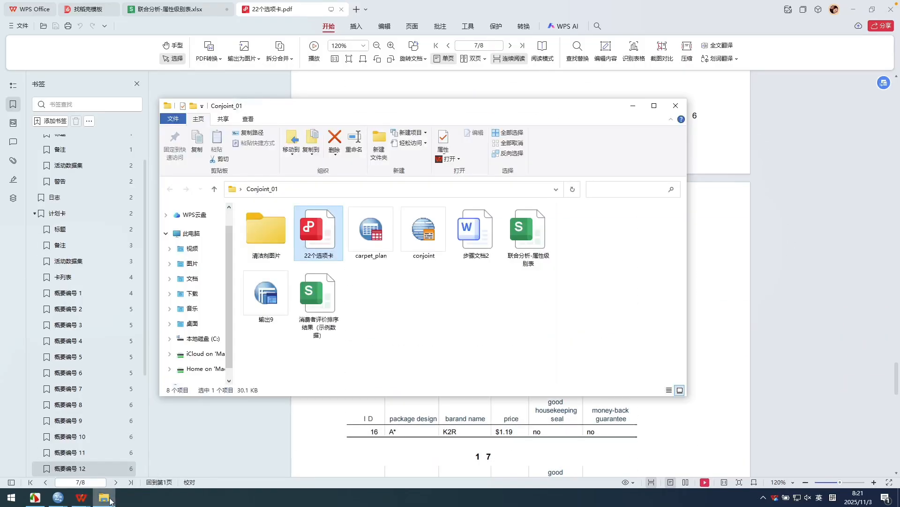
click(559, 15)
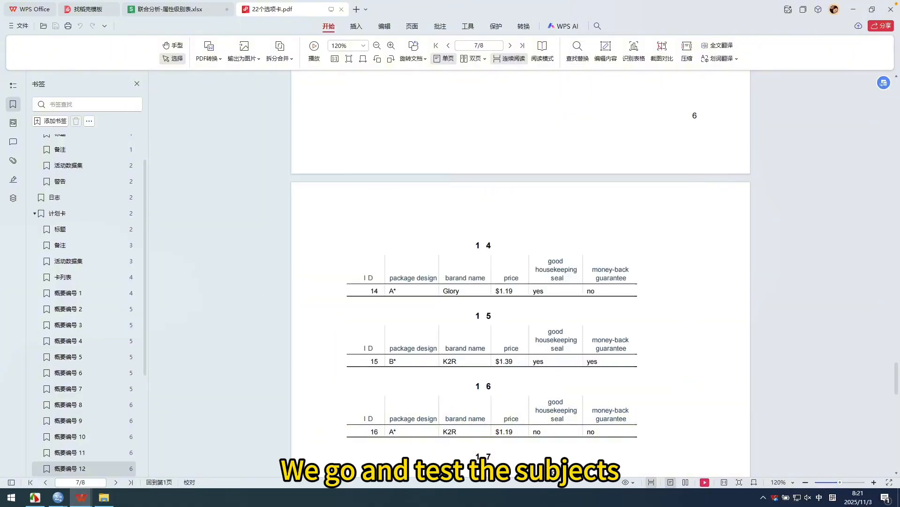
scroll(421, 419, down, 8)
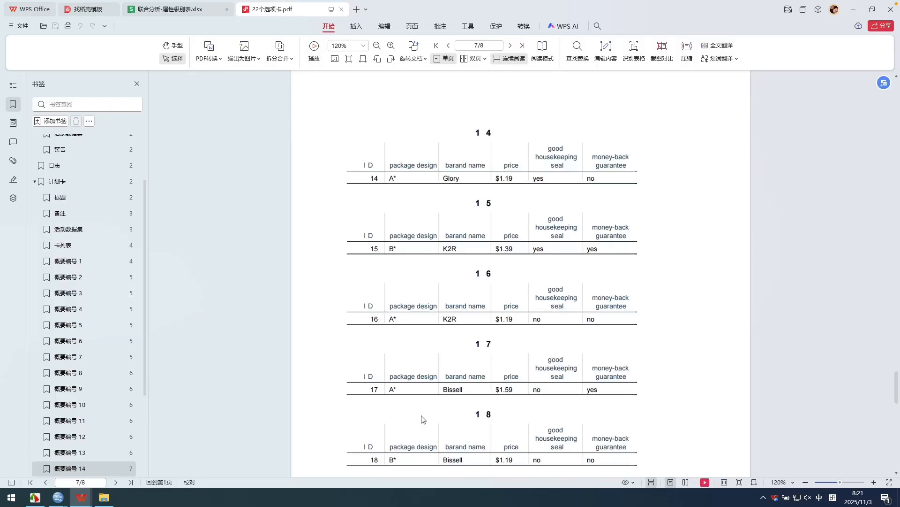
scroll(421, 418, down, 8)
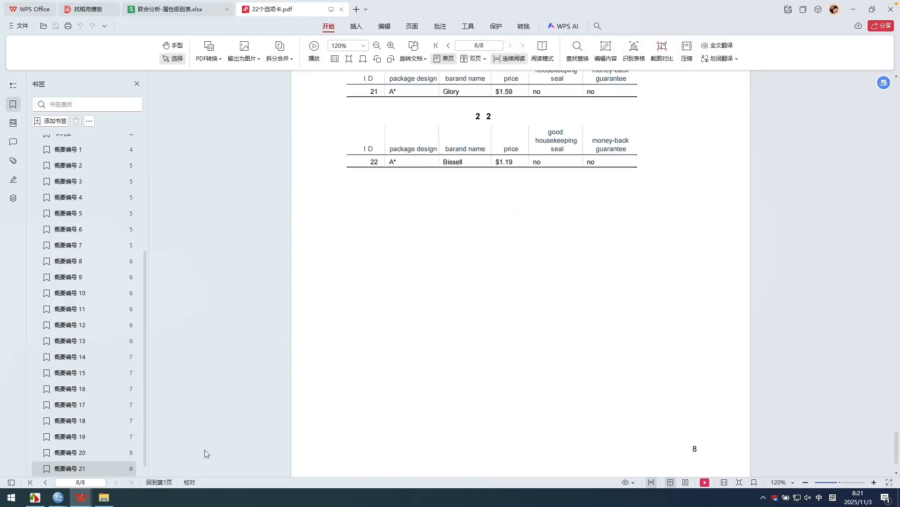
Open the 消费者评价排序结果（示例数据） workbook from the Conjoint_01 folder and bring its ID and first PREF columns into view.
mouse_move(107, 498)
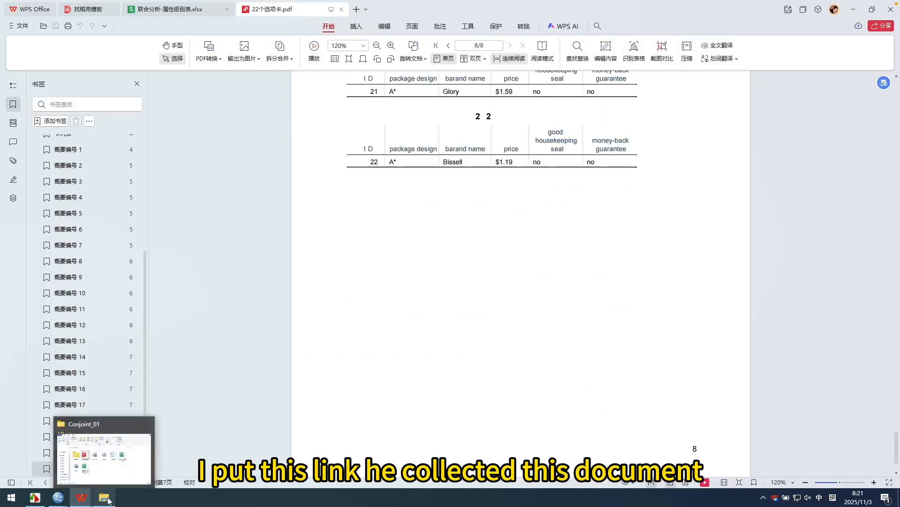
click(106, 451)
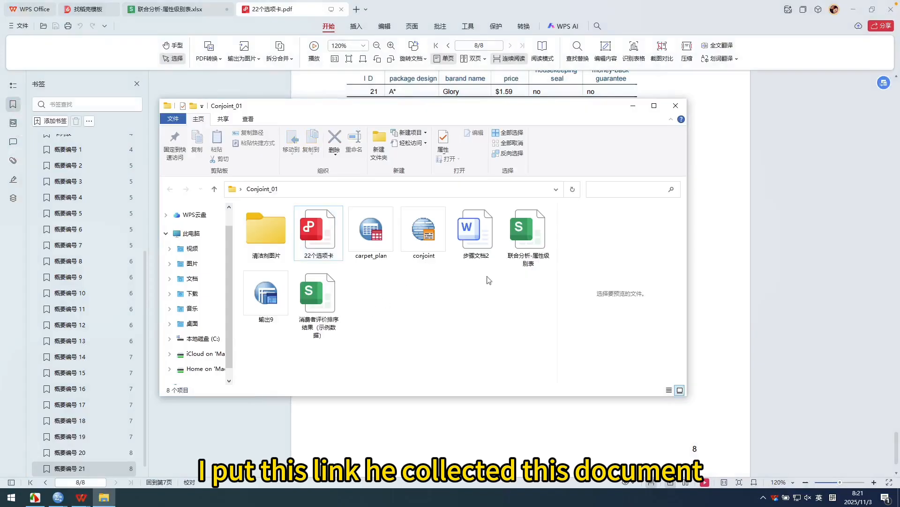
click(327, 291)
double_click(327, 291)
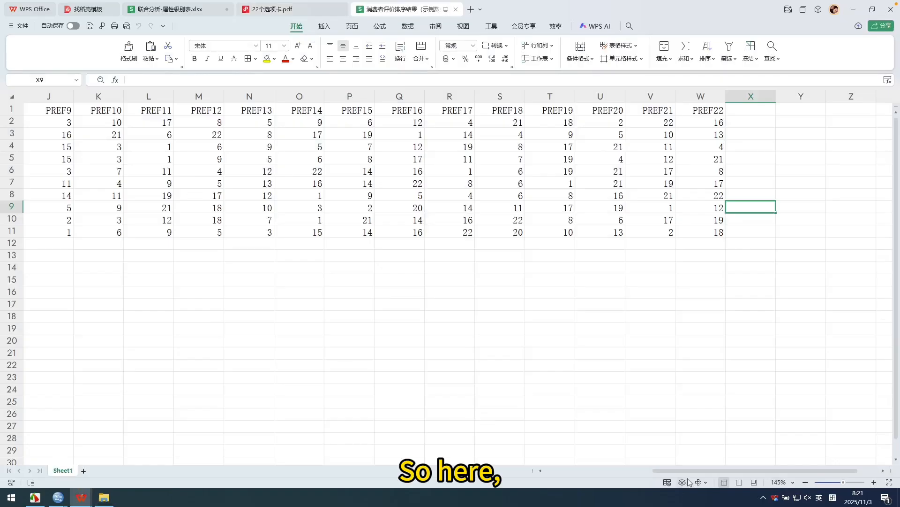
drag(689, 470, 539, 472)
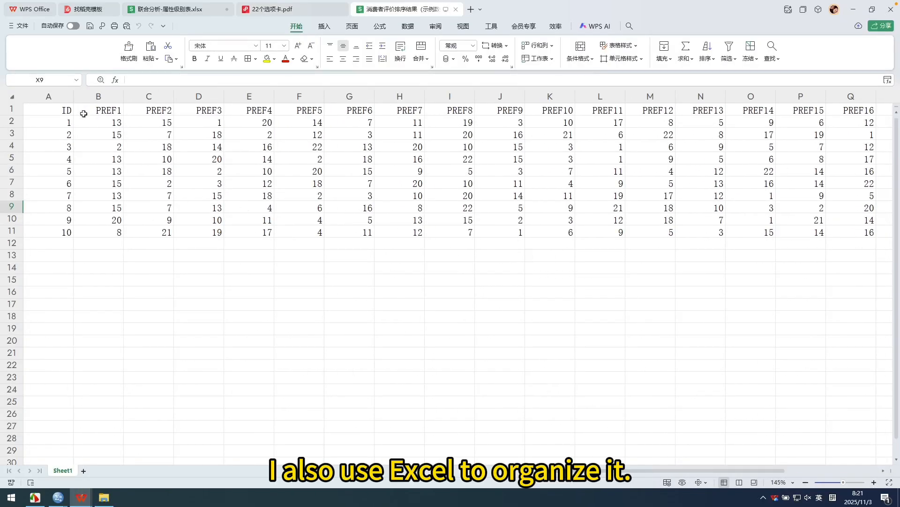
Examine the subject IDs and their card preference rankings from PREF1 to PREF22, and close the ranking workbook.
click(71, 123)
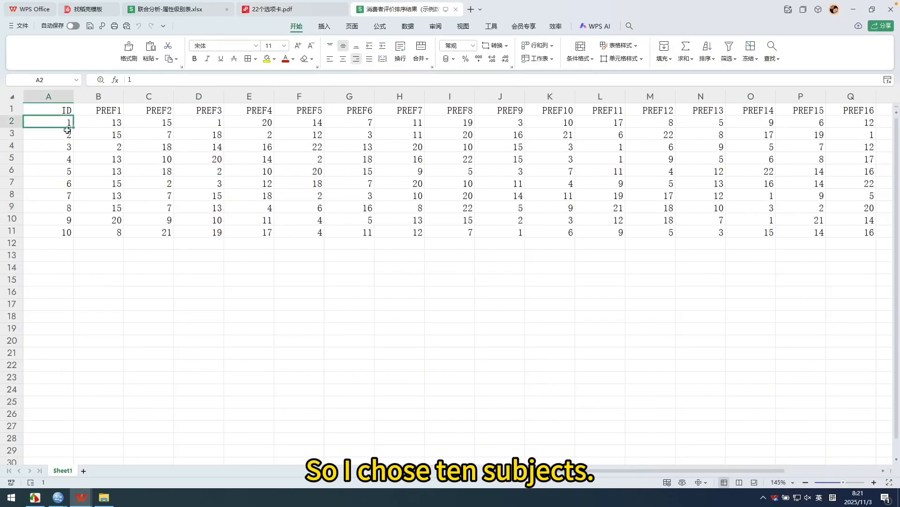
drag(70, 123, 61, 231)
click(71, 124)
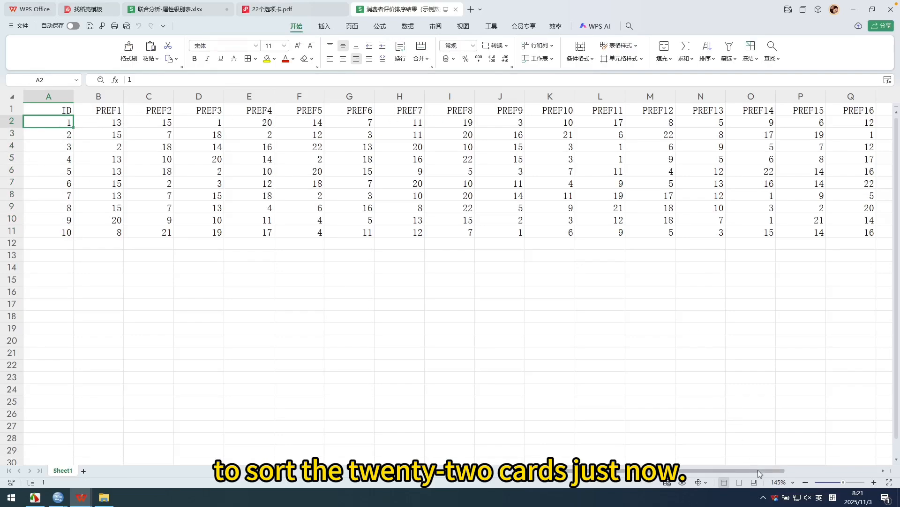
key(ctrl+Right)
key(Up)
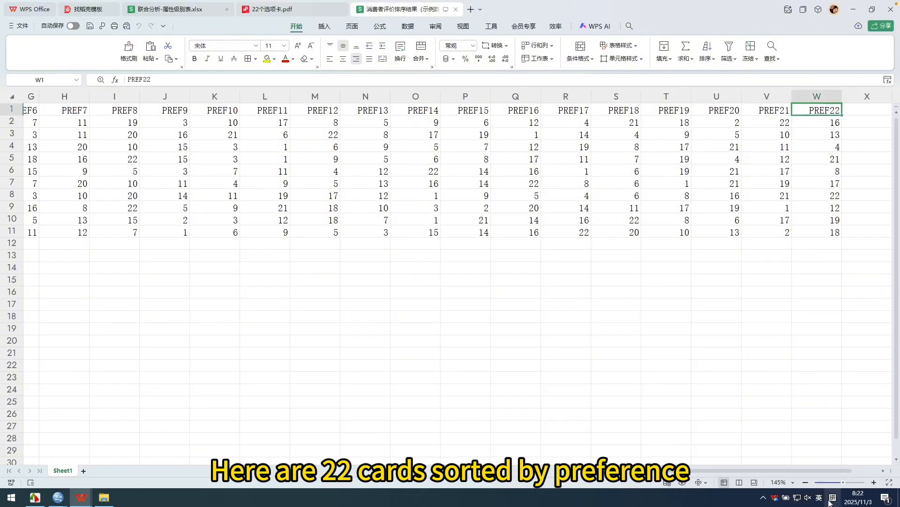
drag(832, 471, 692, 474)
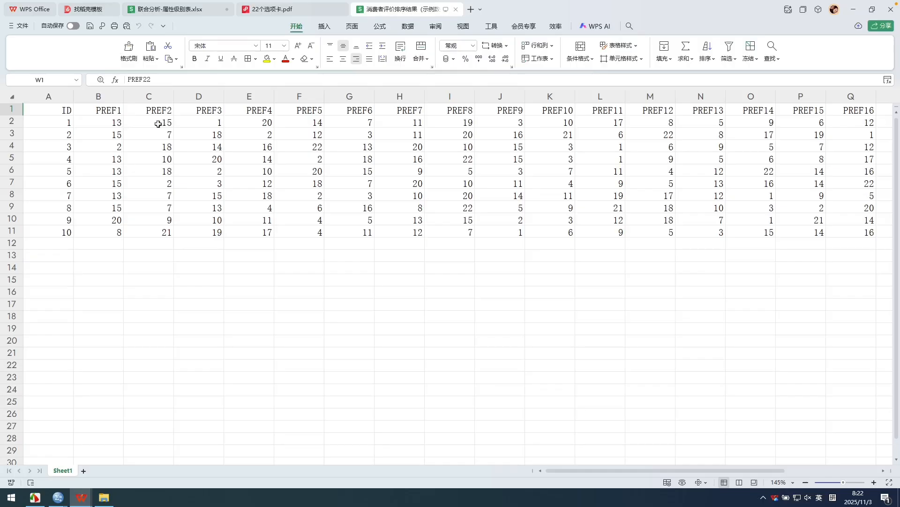
click(114, 122)
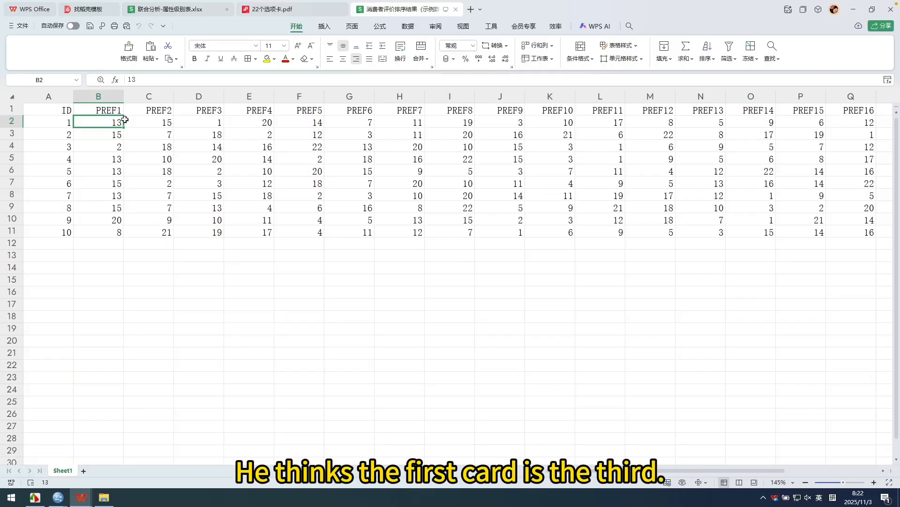
click(109, 135)
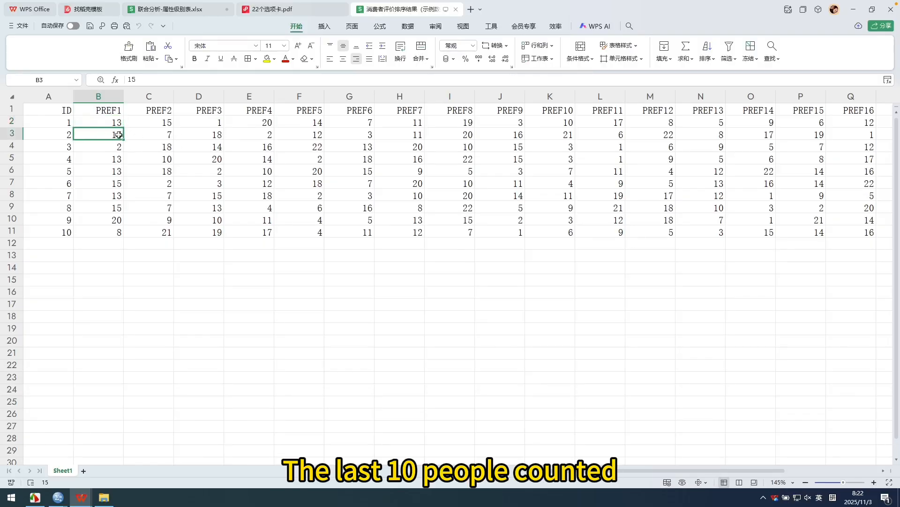
drag(117, 123, 880, 240)
click(600, 317)
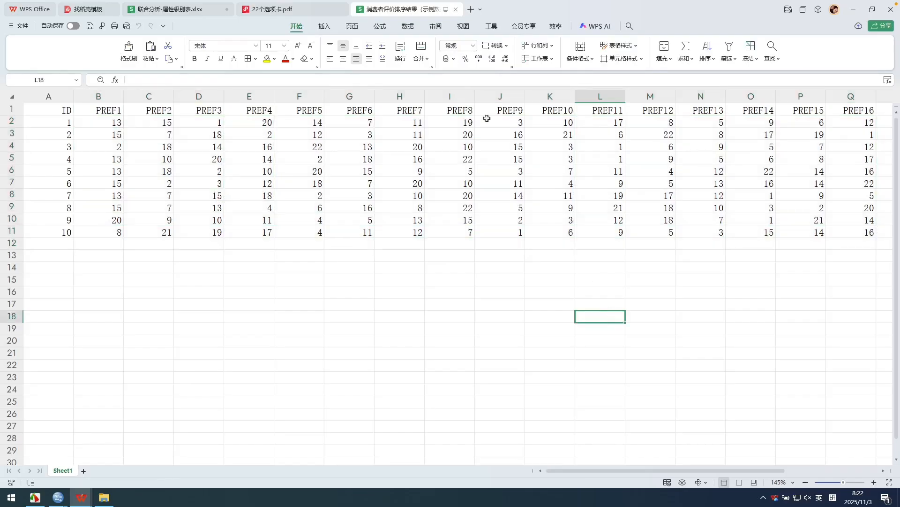
click(455, 10)
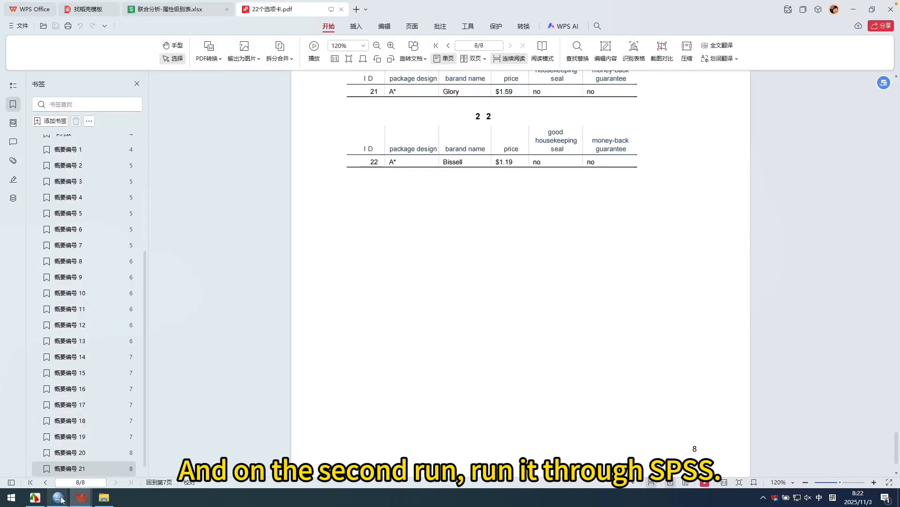
Switch to the SPSS data editor and import Sheet1 of the 消费者评价排序结果（示例数据） Excel workbook from the Conjoint_01 folder.
mouse_move(57, 497)
click(132, 427)
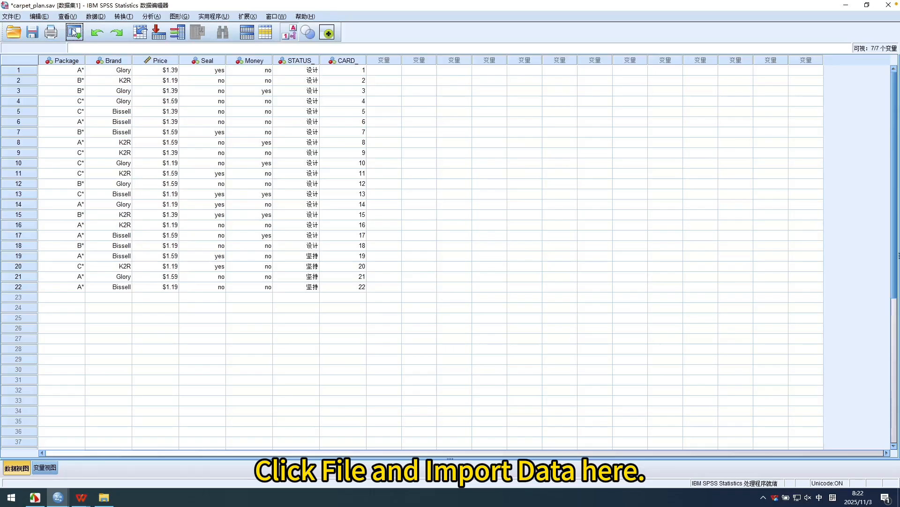
click(11, 17)
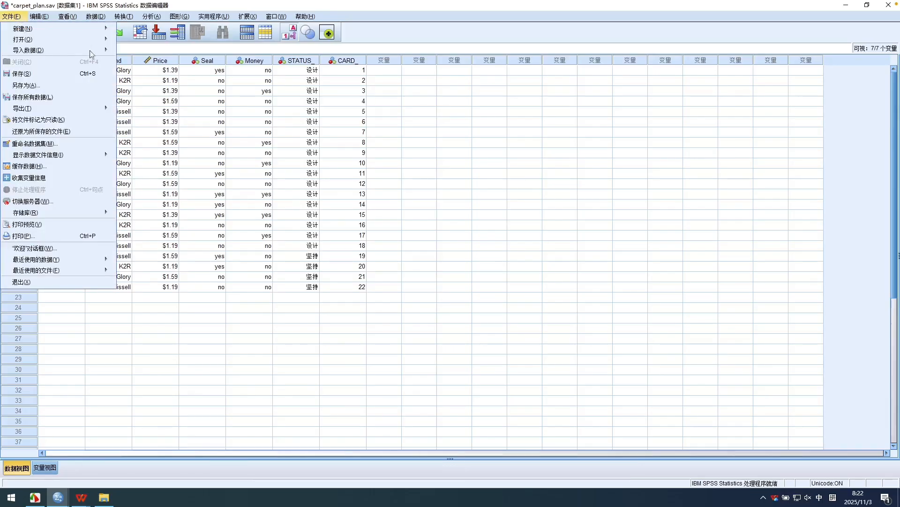
mouse_move(90, 51)
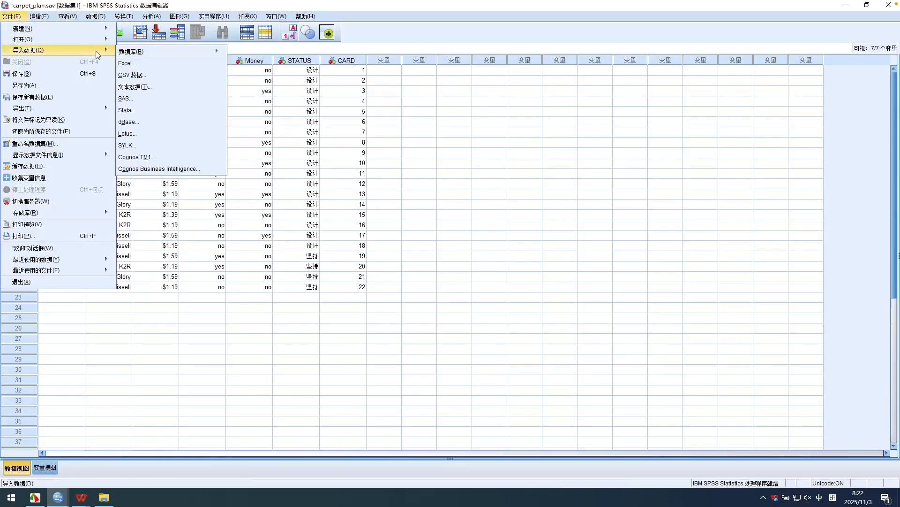
click(140, 66)
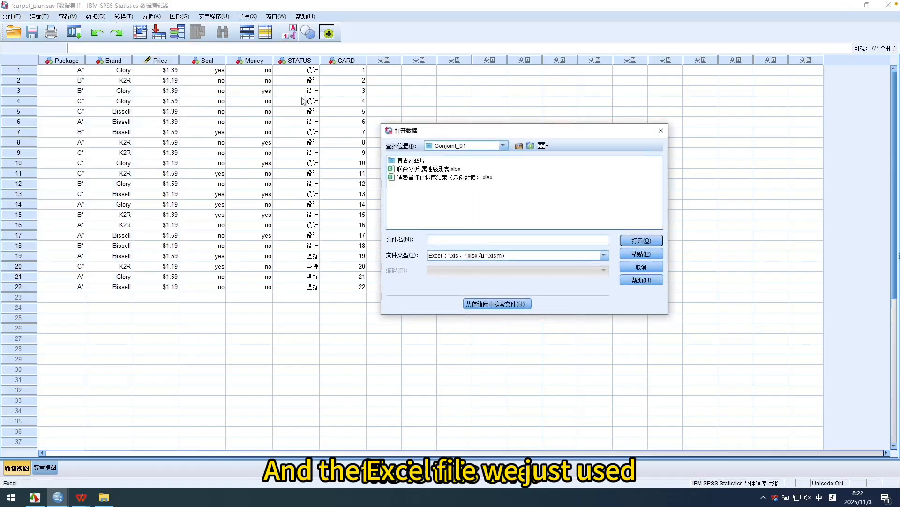
click(454, 178)
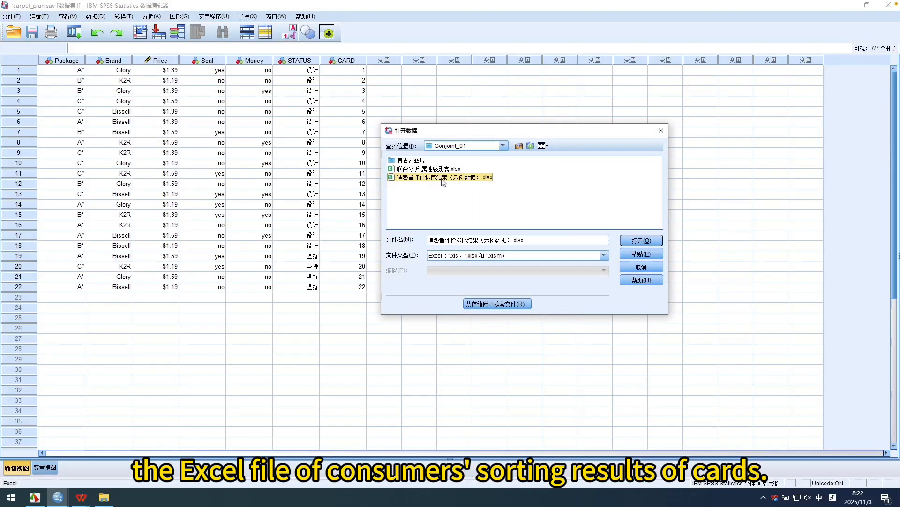
click(647, 241)
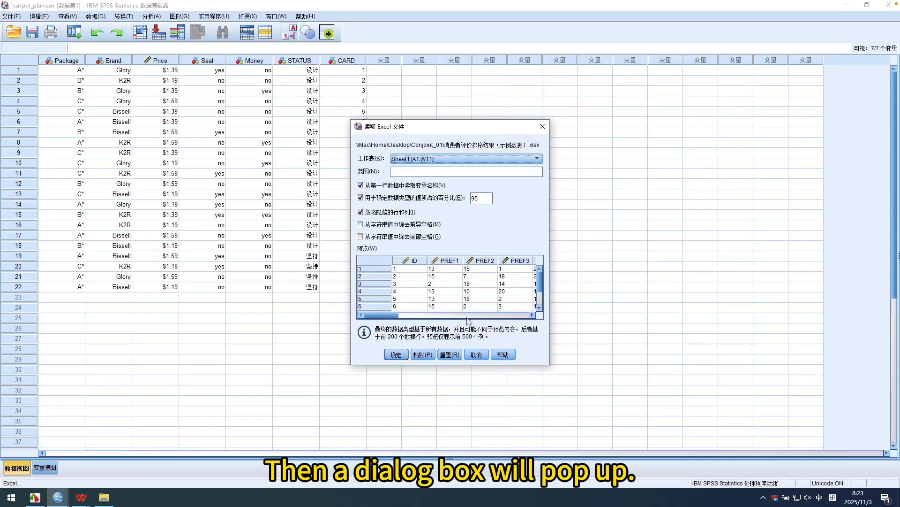
mouse_move(394, 316)
mouse_down()
mouse_move(458, 320)
mouse_move(392, 319)
mouse_up()
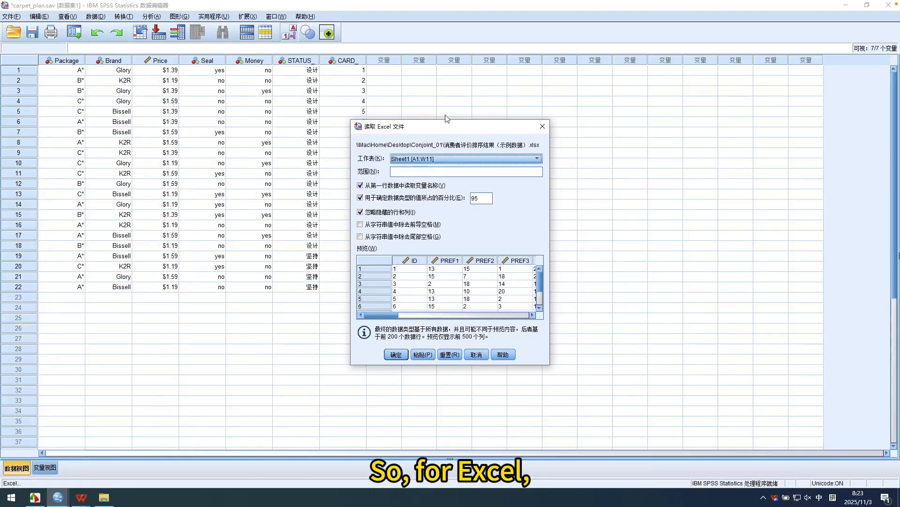
drag(445, 124, 443, 120)
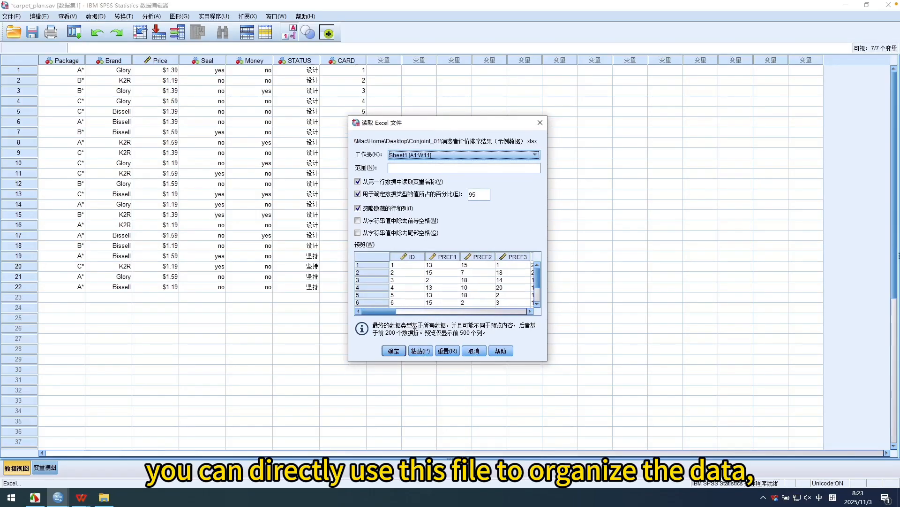
click(394, 351)
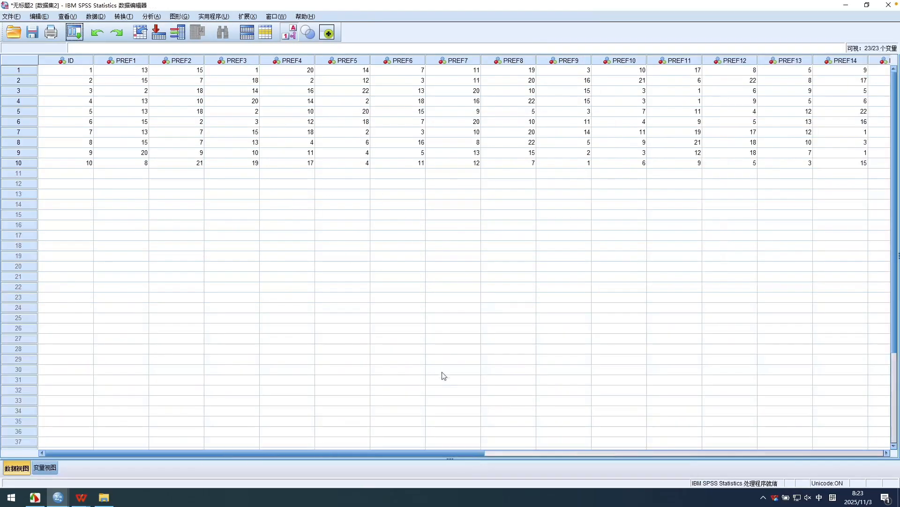
drag(462, 451, 375, 453)
Save the imported ranking data in the Conjoint_01 folder as an SPSS Statistics file named carpet_prefs.
click(16, 16)
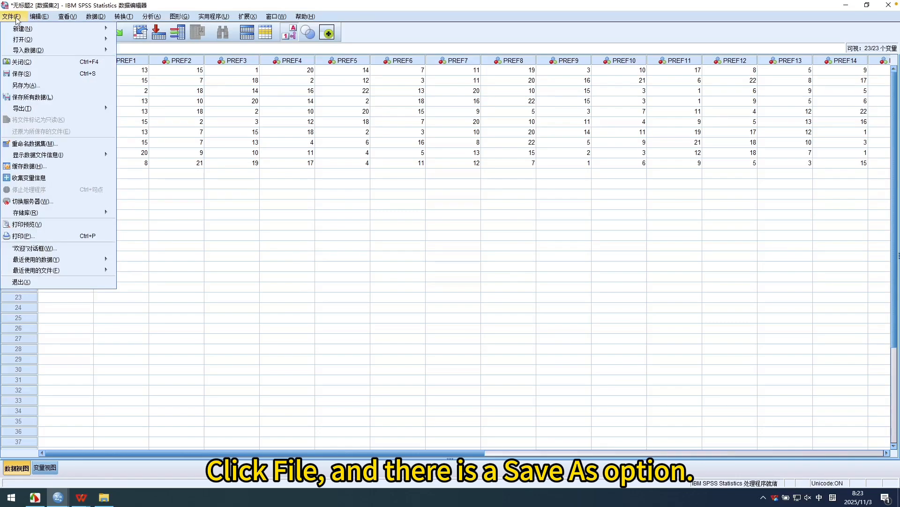
click(26, 85)
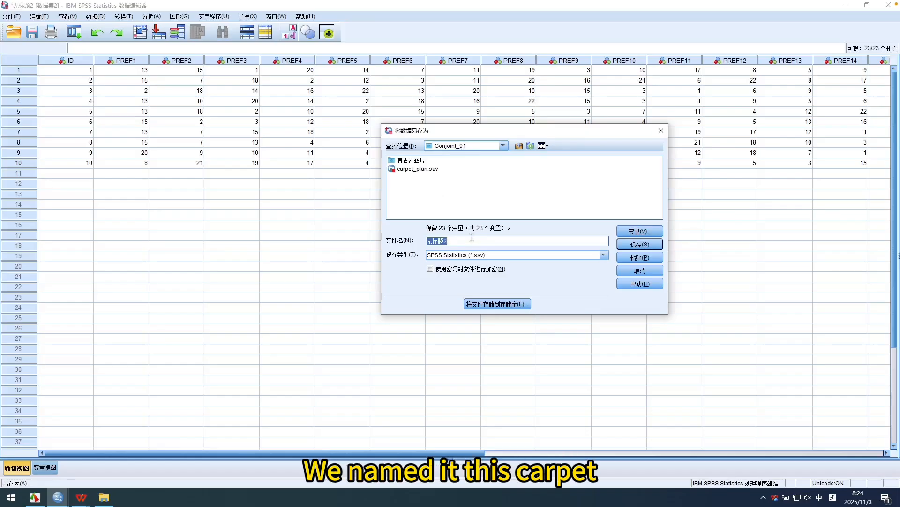
text(c)
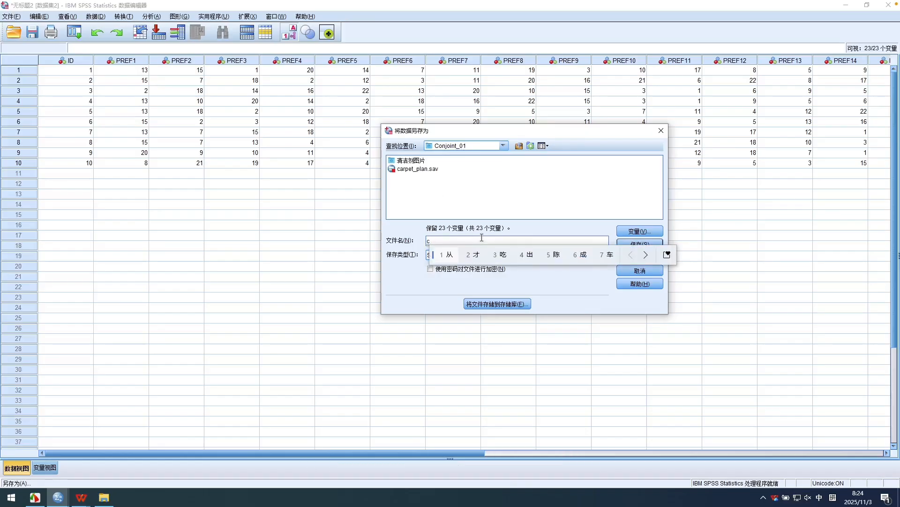
text(arpet)
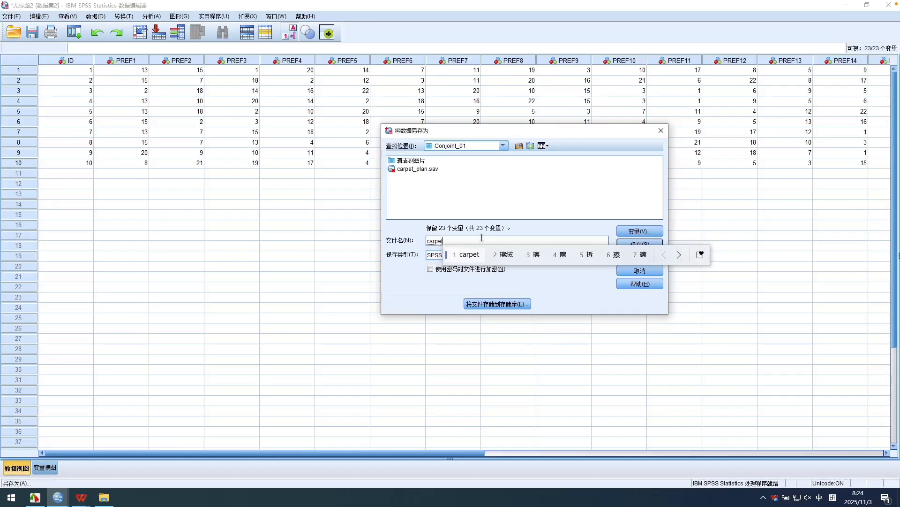
key(Return)
key(shift)
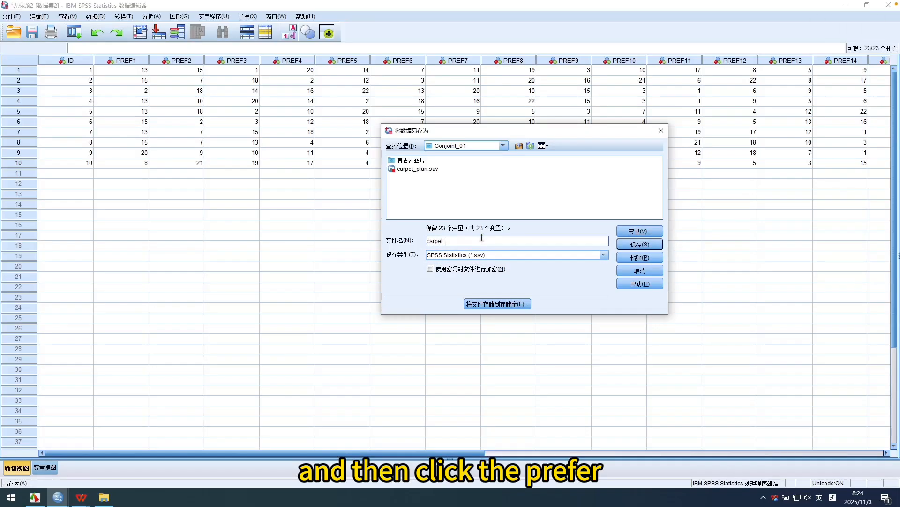
text(_prefs)
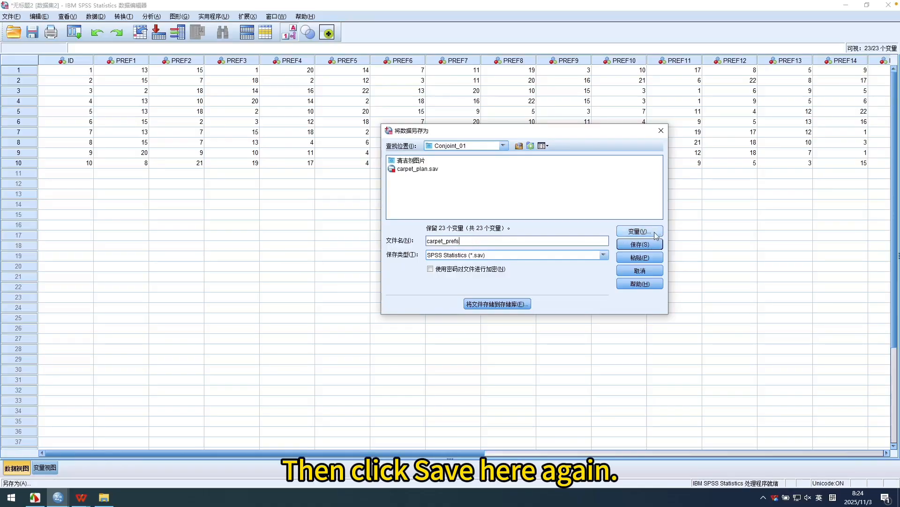
click(655, 244)
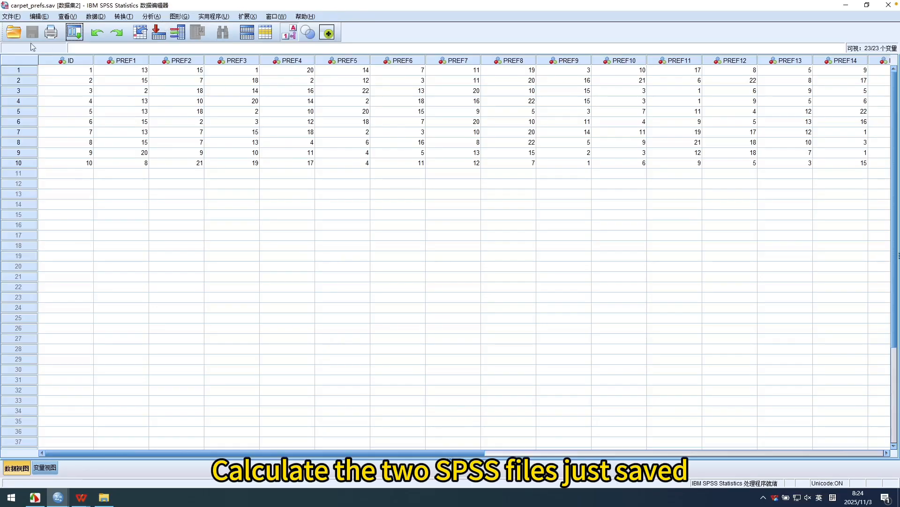
Create a new syntax file and move its window so the first ranking columns stay uncovered.
click(19, 19)
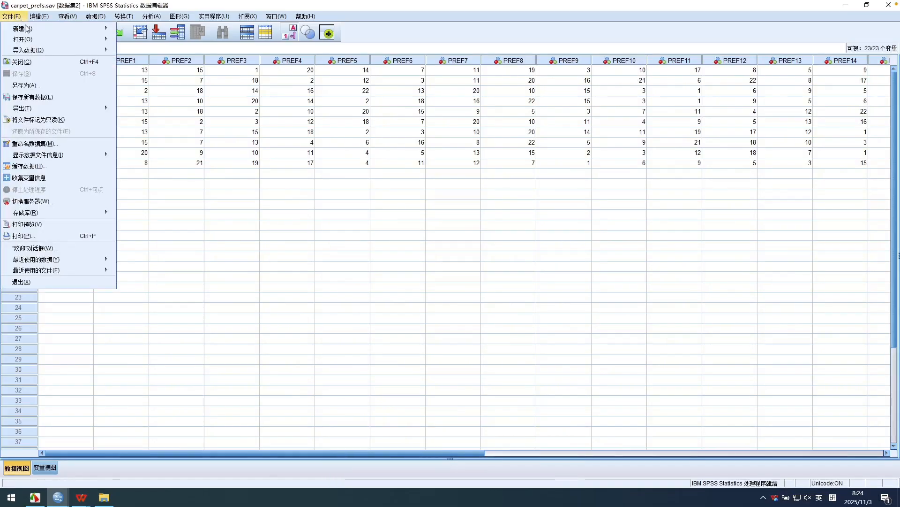
mouse_move(29, 30)
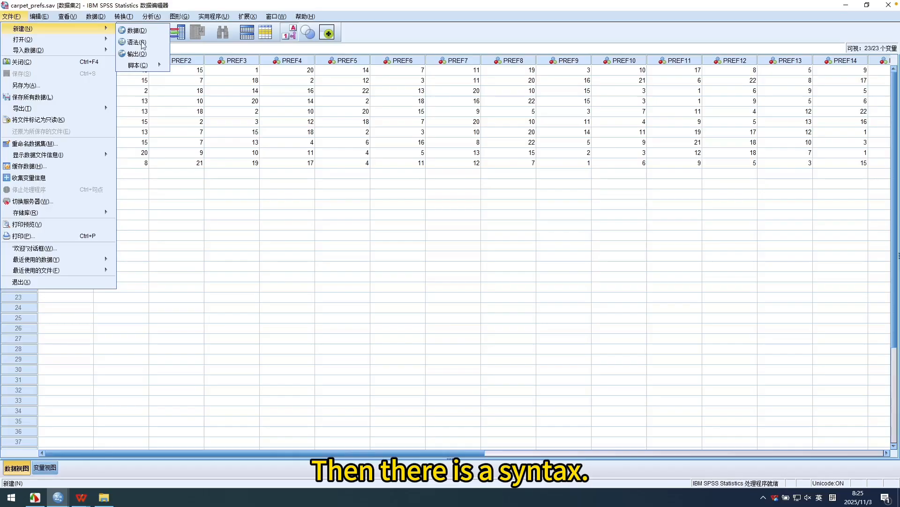
click(143, 43)
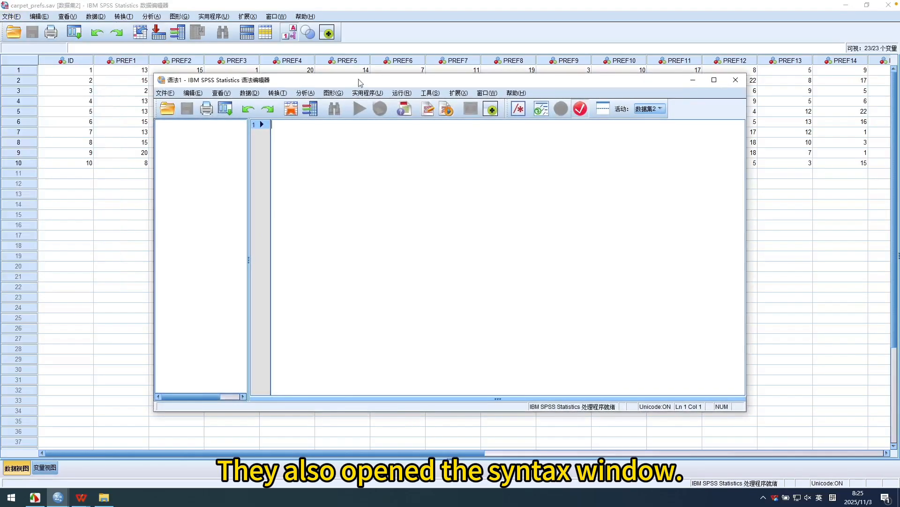
drag(361, 106, 506, 74)
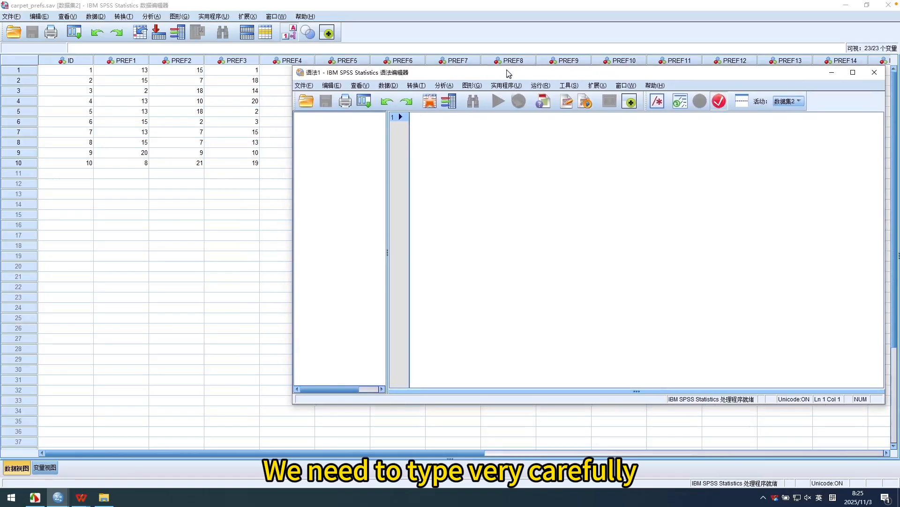
Begin the first syntax line with CONJOINT PLAN =, using the suggested command and keyword.
click(434, 117)
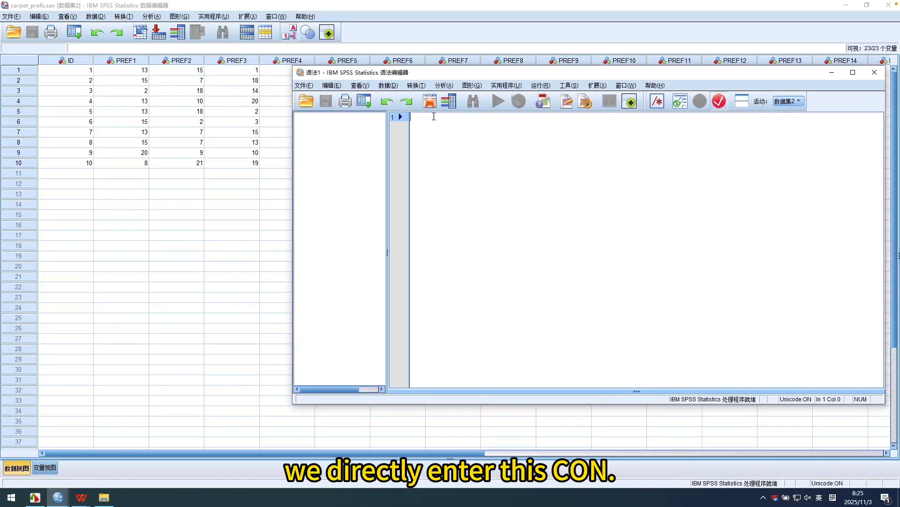
text(co)
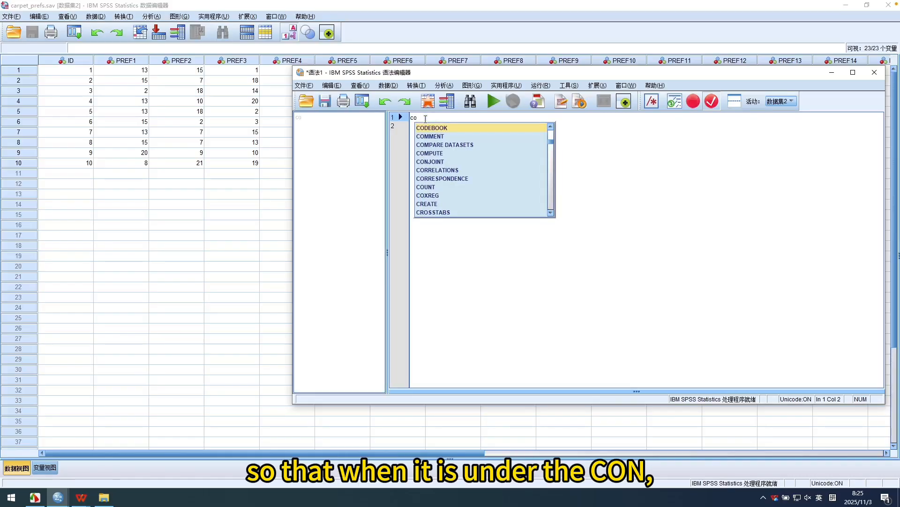
text(n)
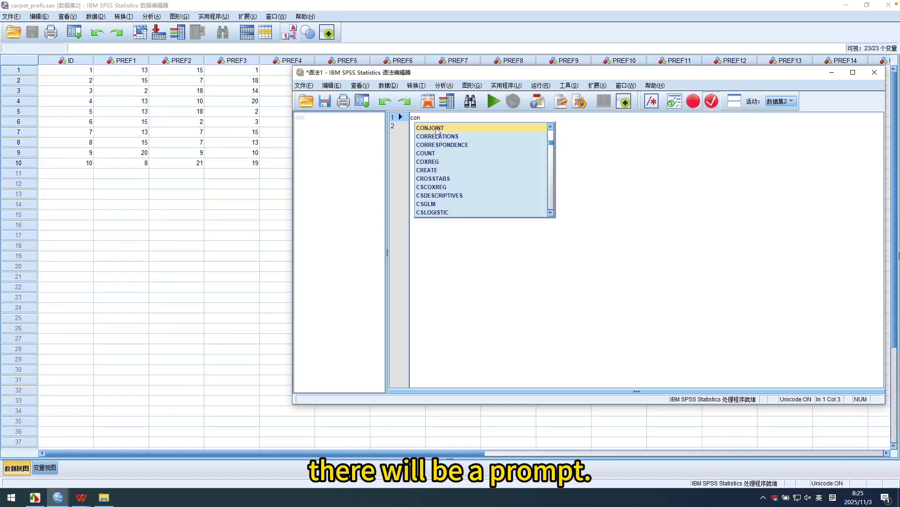
click(436, 129)
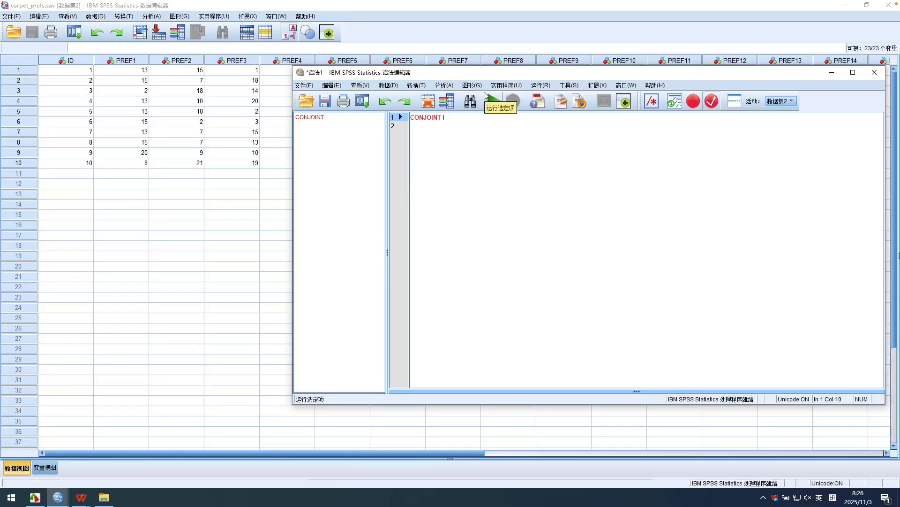
key(BackSpace)
text(pla)
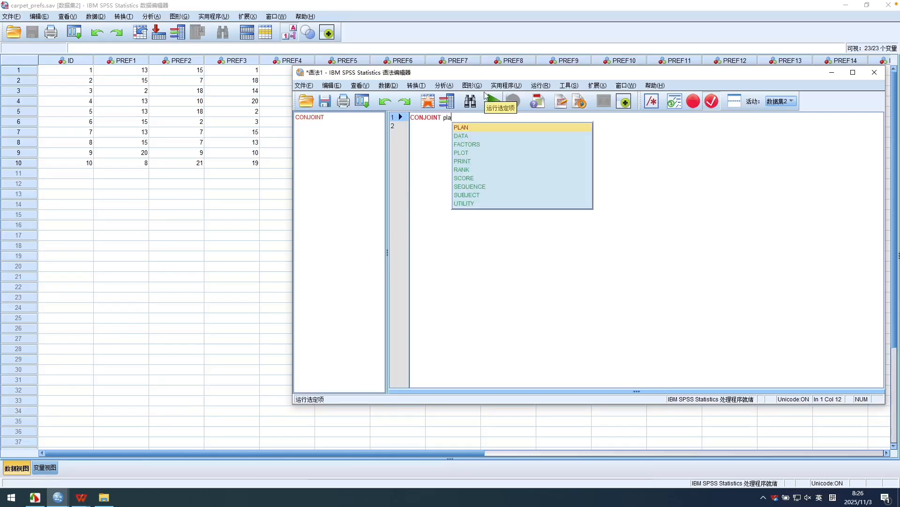
click(474, 126)
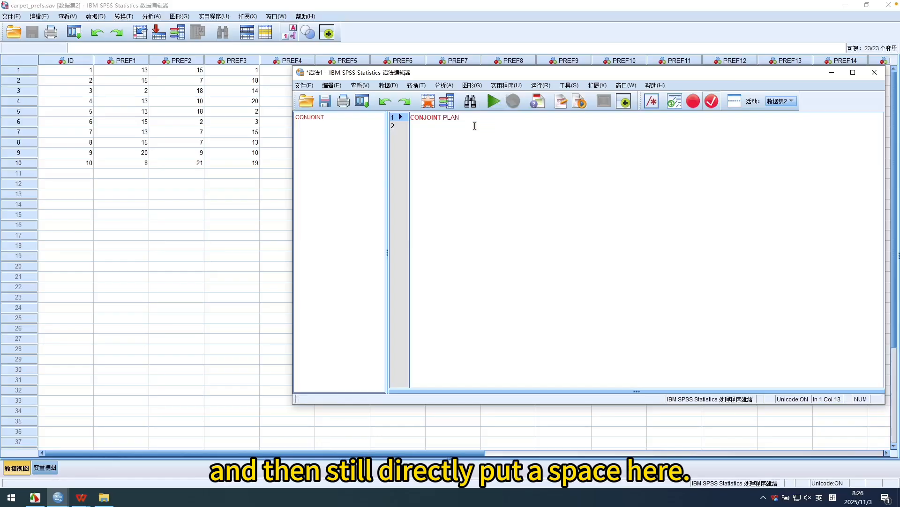
text(=)
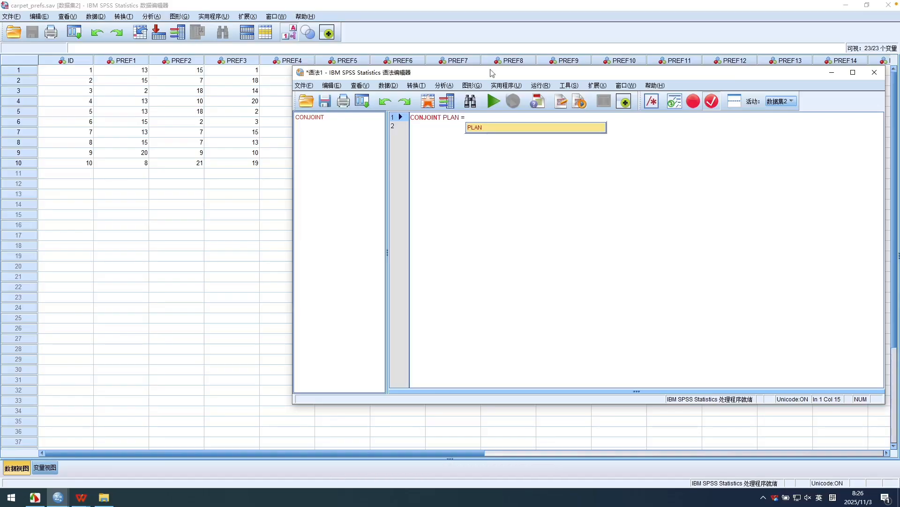
Copy the path of carpet_plan from the Conjoint_01 folder and paste it after PLAN = in the syntax.
click(104, 497)
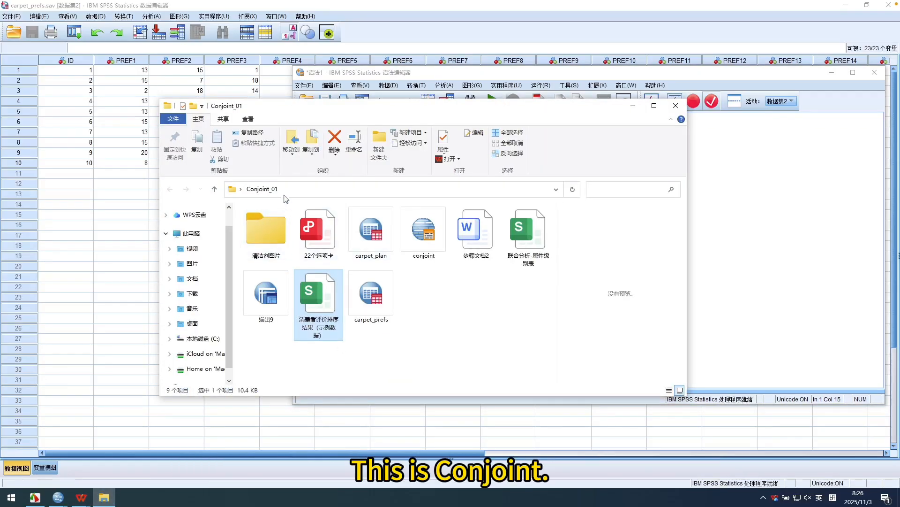
click(380, 243)
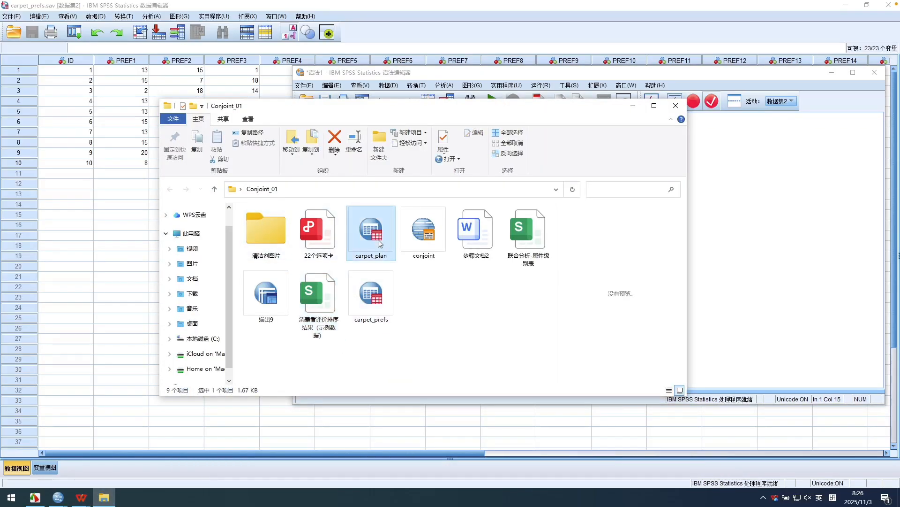
click(258, 136)
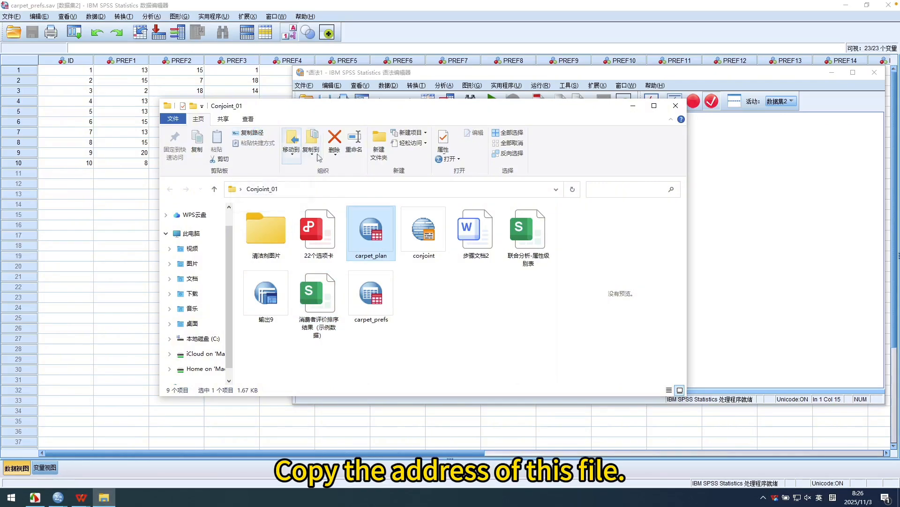
click(464, 73)
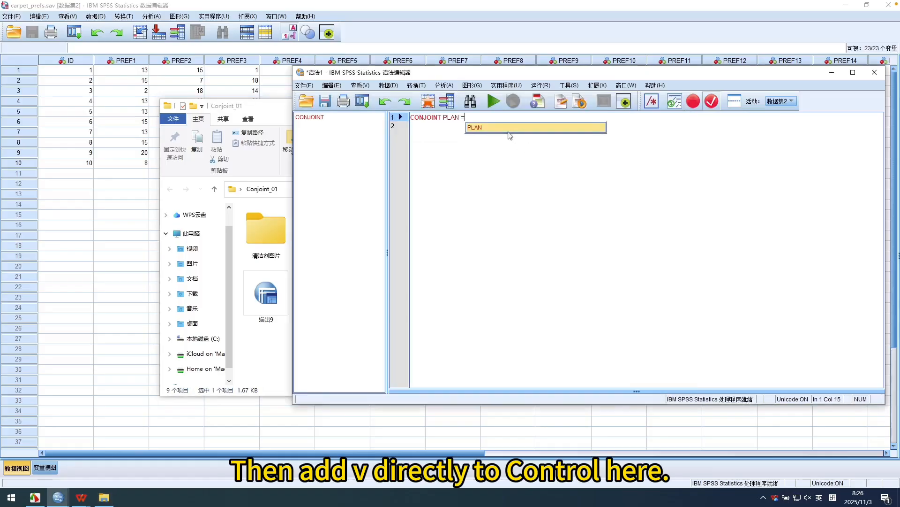
key(ctrl+v)
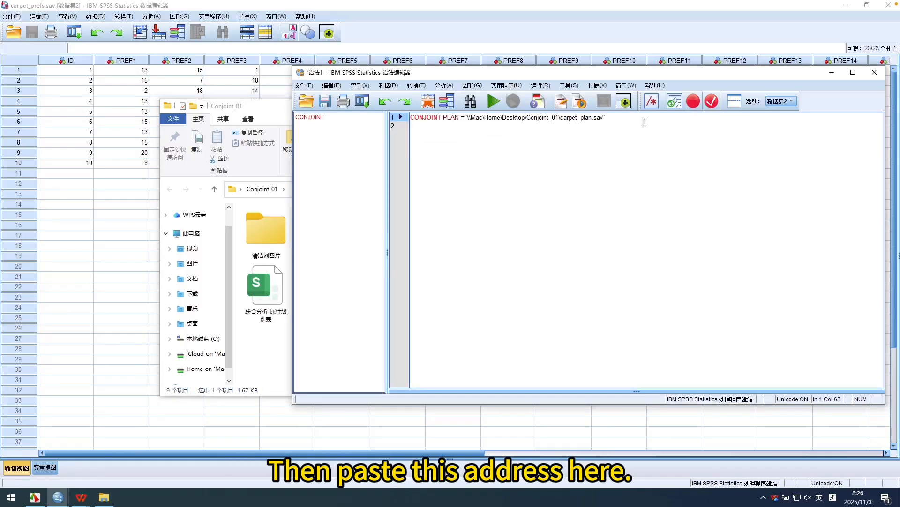
Start an indented second syntax line with /DATA =, using the suggested DATA subcommand.
key(Return)
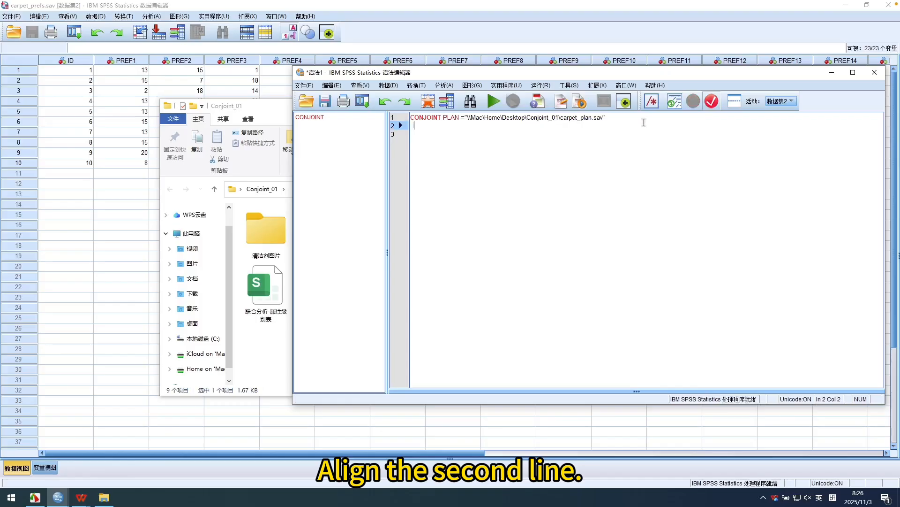
key(Tab)
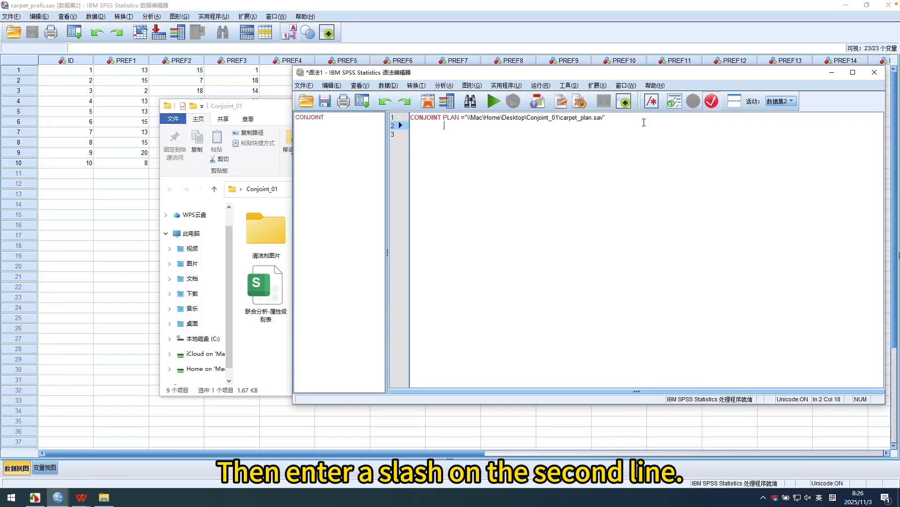
text(/d)
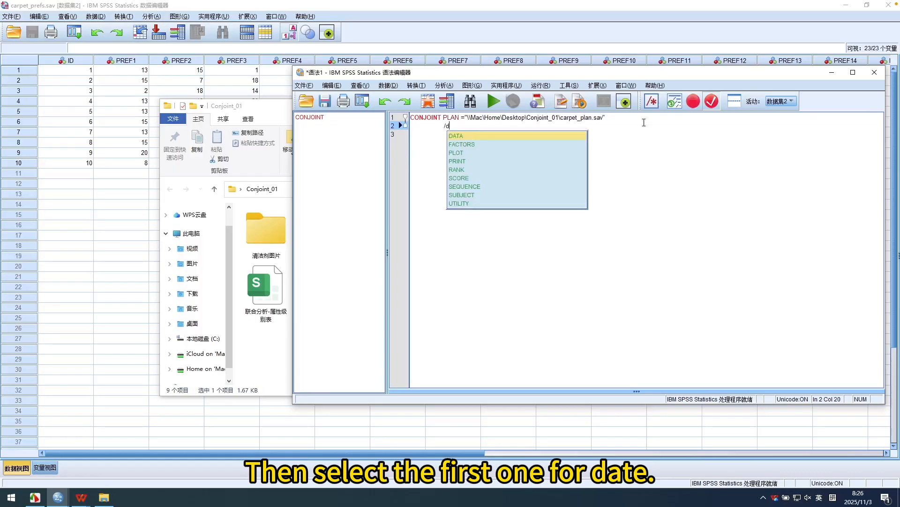
click(510, 133)
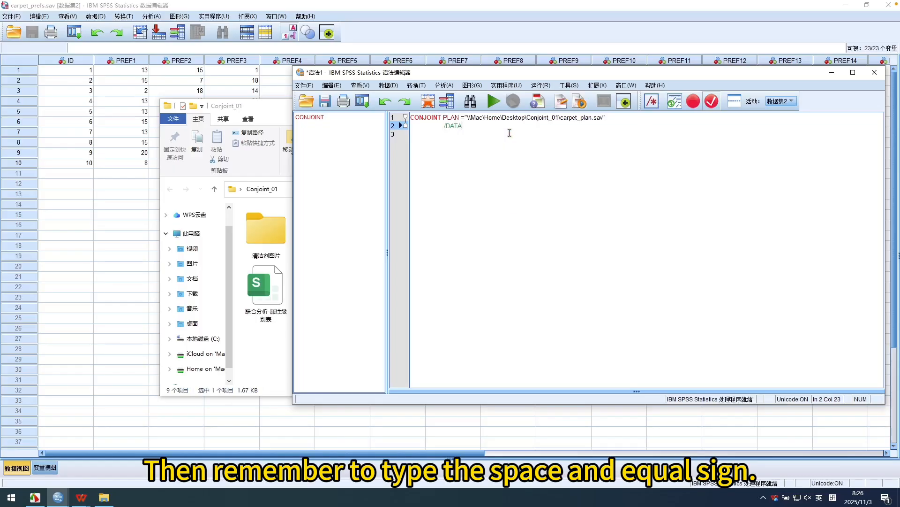
text(=)
Copy the path of carpet_prefs from the Conjoint_01 folder and paste it after /DATA = in the syntax.
click(104, 497)
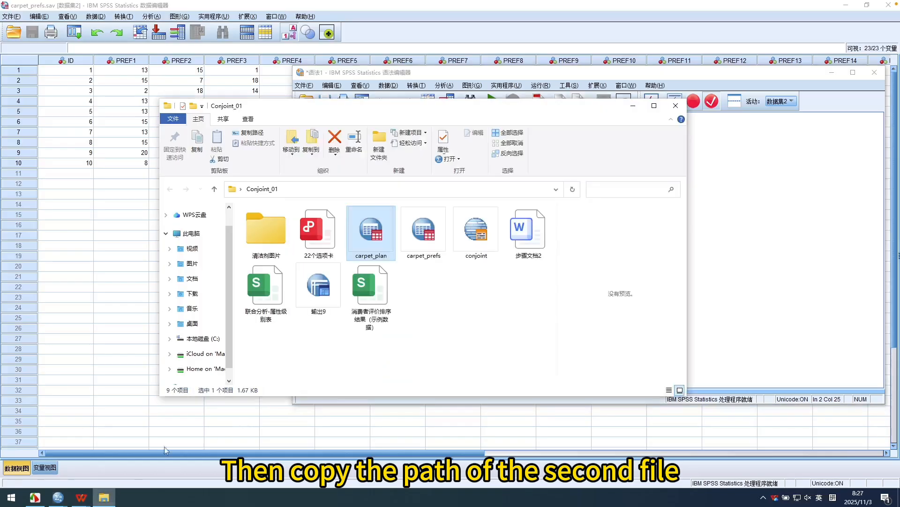
click(435, 229)
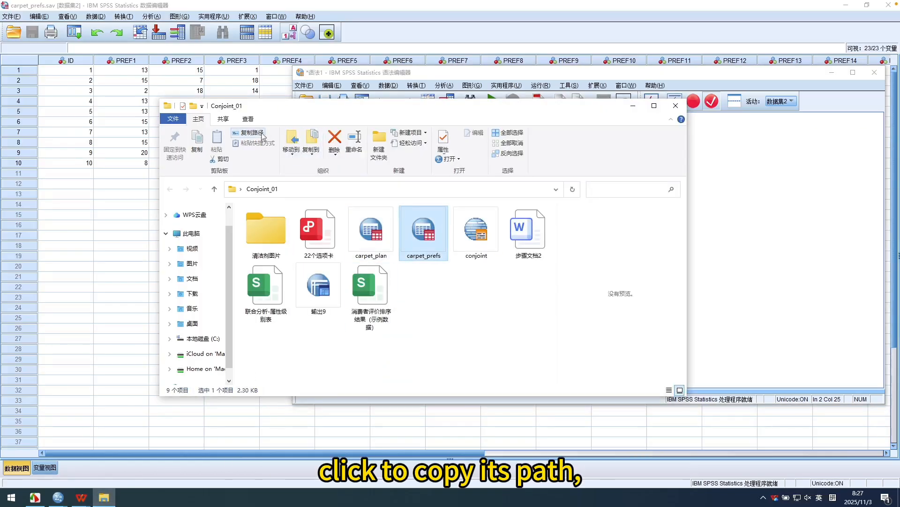
click(508, 76)
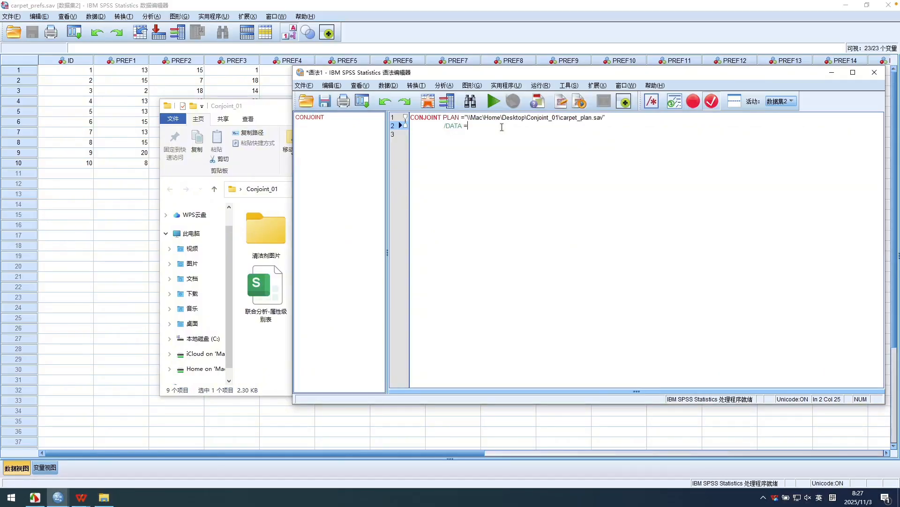
key(ctrl+v)
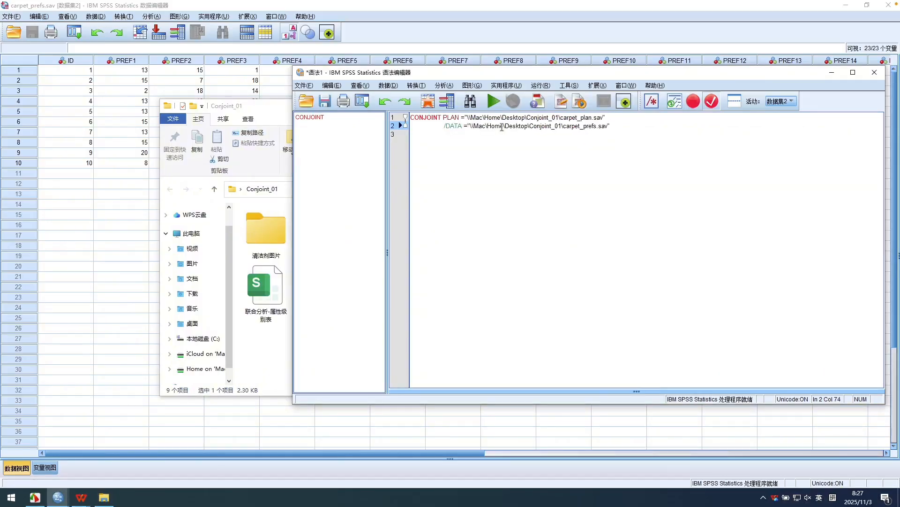
Begin the third syntax line with /SEQUENCE=, using the suggested SEQUENCE subcommand.
key(Return)
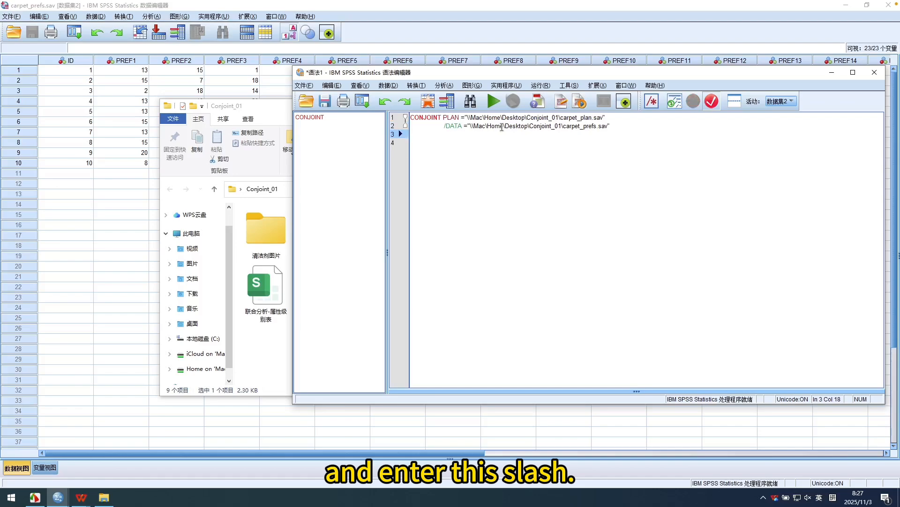
text(/)
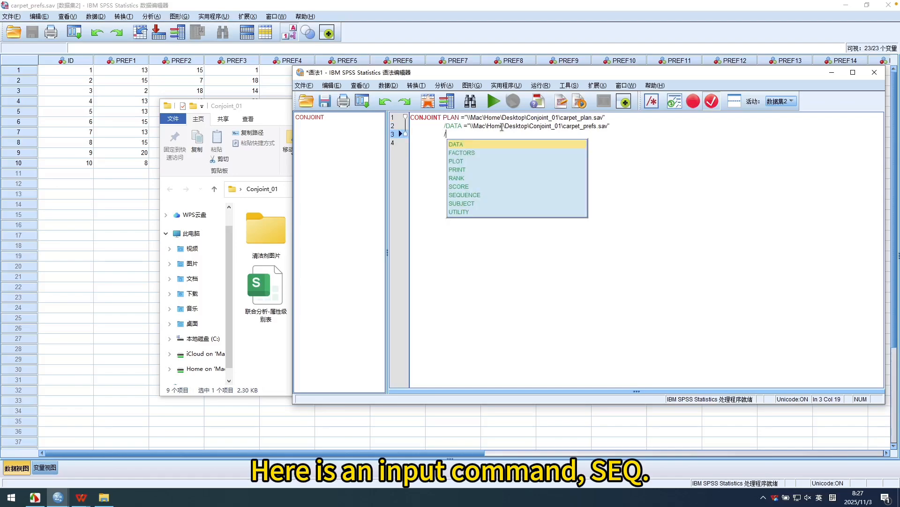
text(seq)
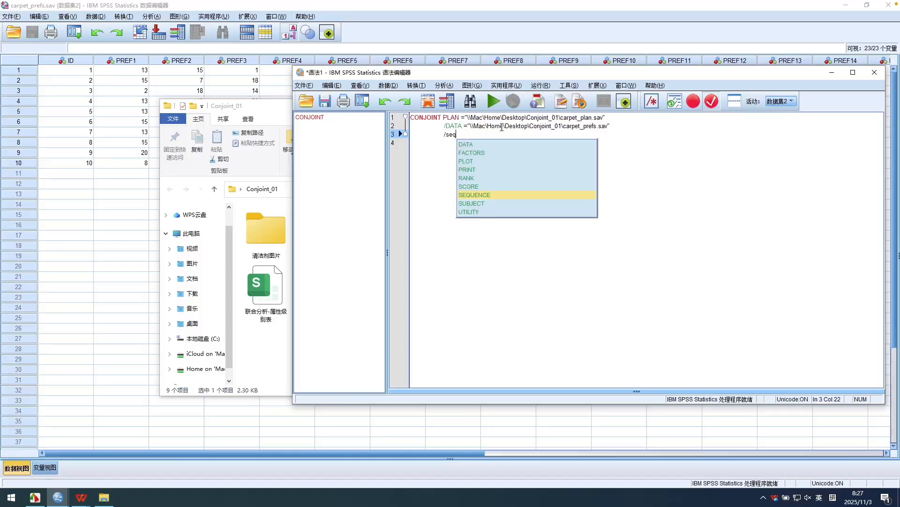
click(479, 194)
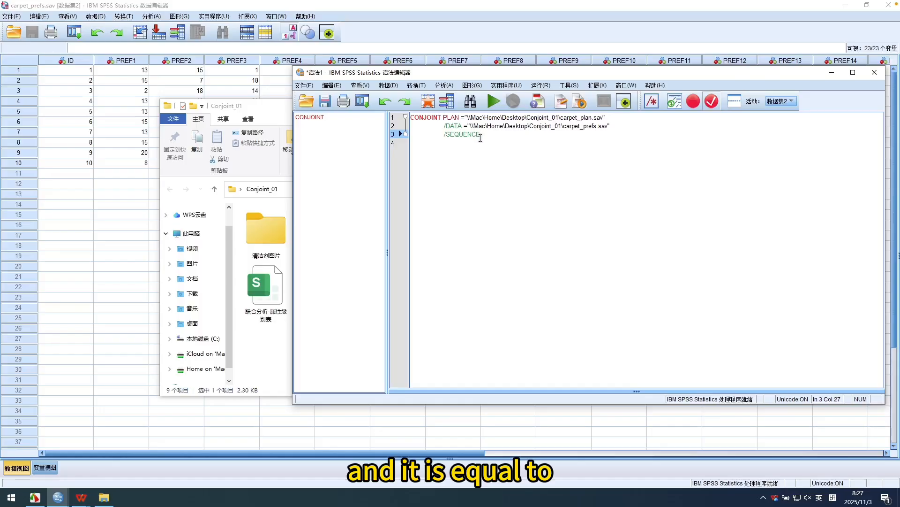
text(=)
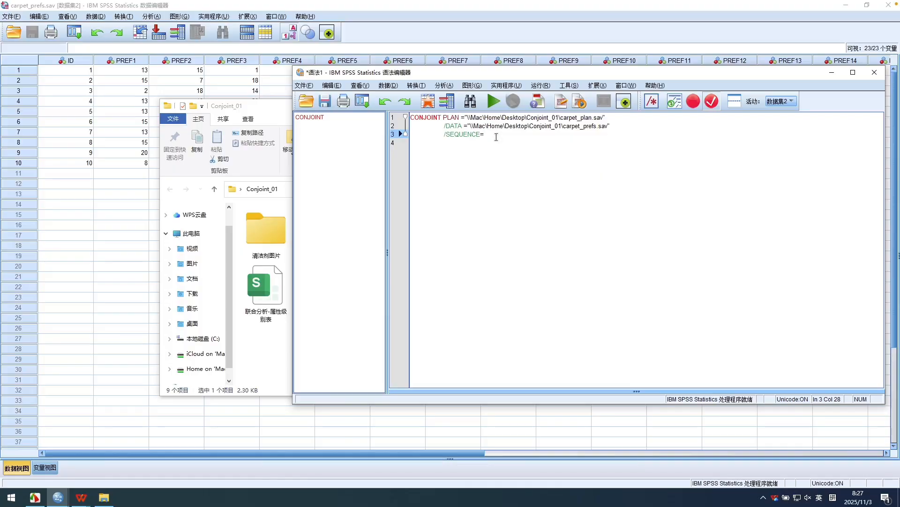
Enter PREF1 in capitals as the first variable of the SEQUENCE subcommand, correcting any extra letter.
key(Caps_Lock)
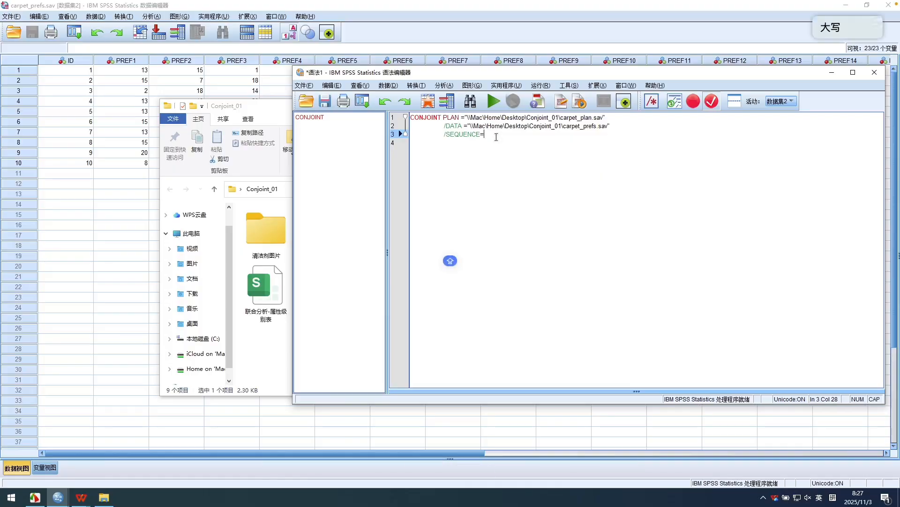
text(P)
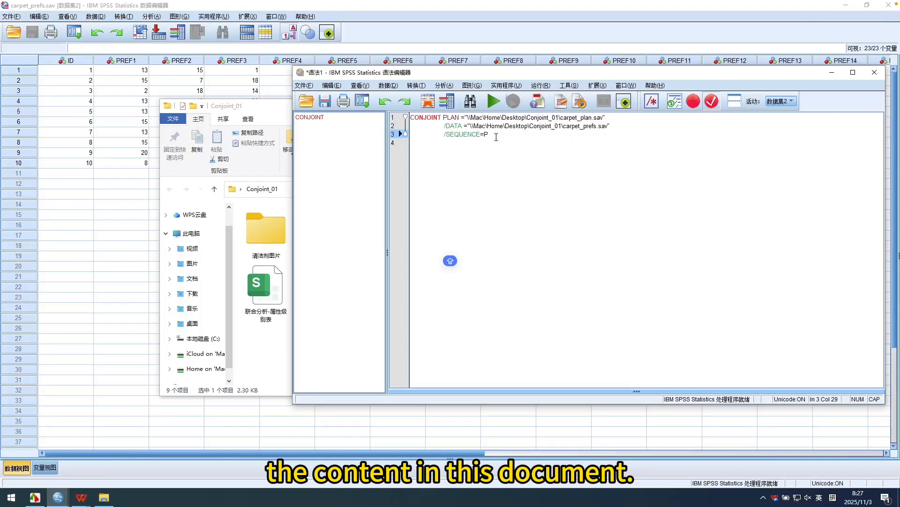
text(REFE1)
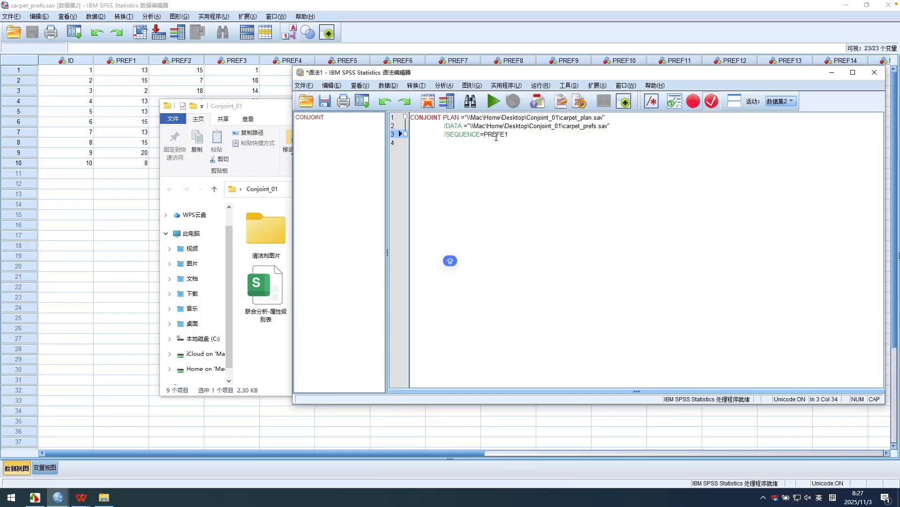
click(497, 135)
key(Right)
key(Delete)
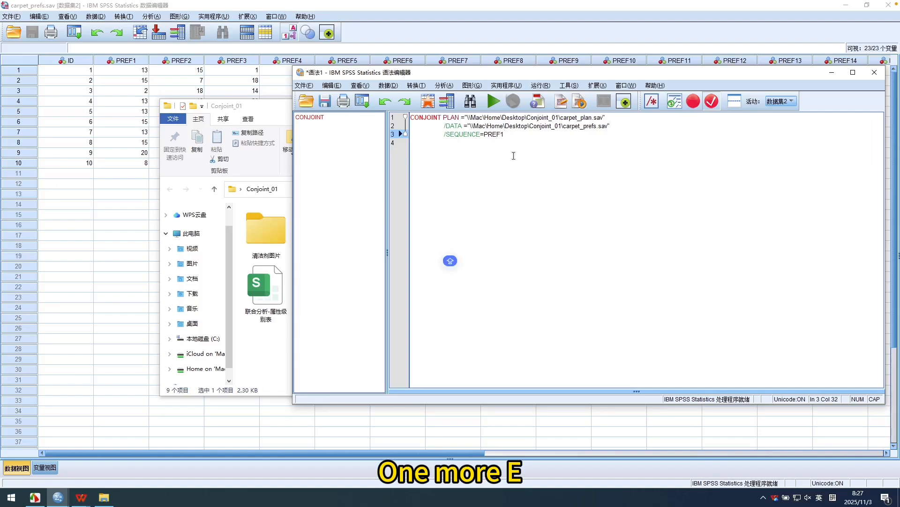
Complete the SEQUENCE variable range by adding TO PREF22 after PREF1.
click(517, 137)
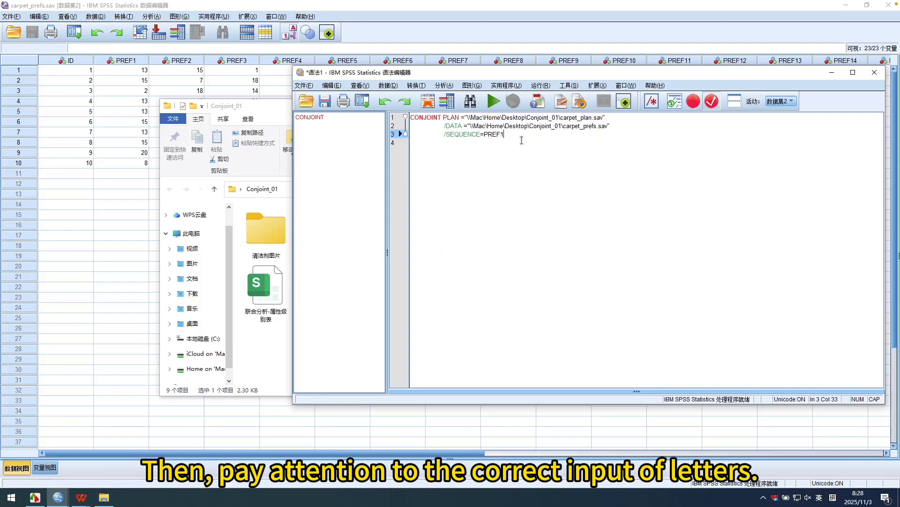
text(TO )
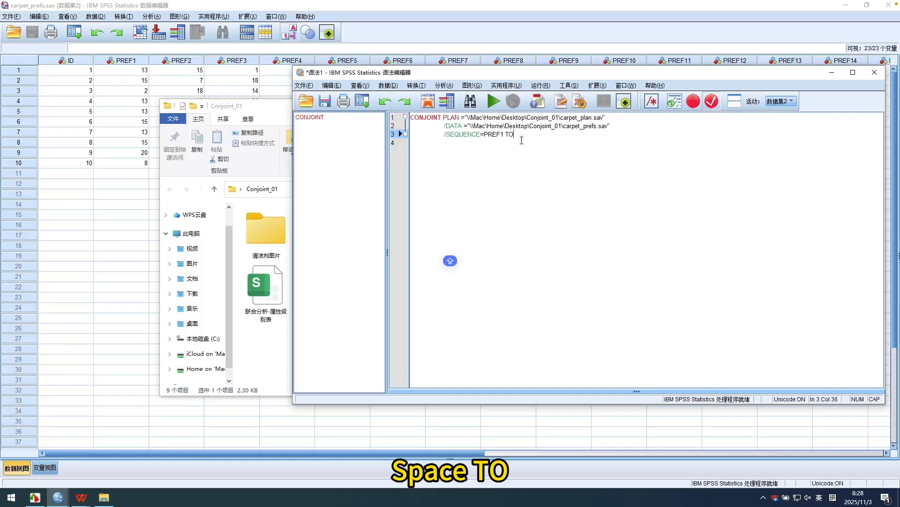
text(PRE)
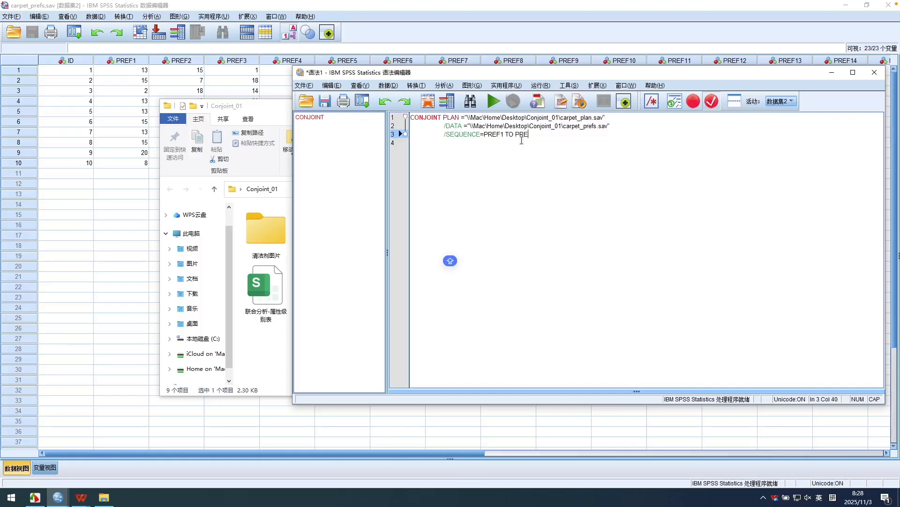
text(F22)
Add a fourth syntax line reading /SUBJECT=ID, using the suggested SUBJECT subcommand.
key(Return)
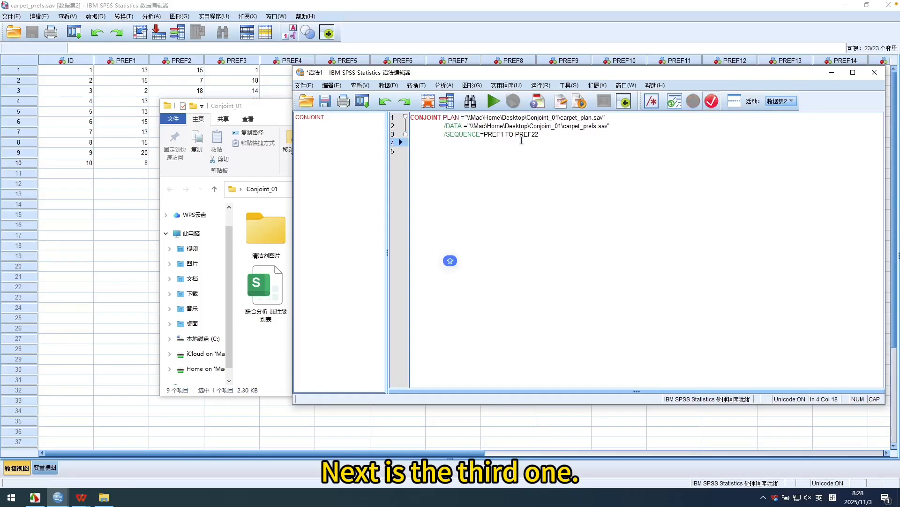
key(Caps_Lock)
text(/)
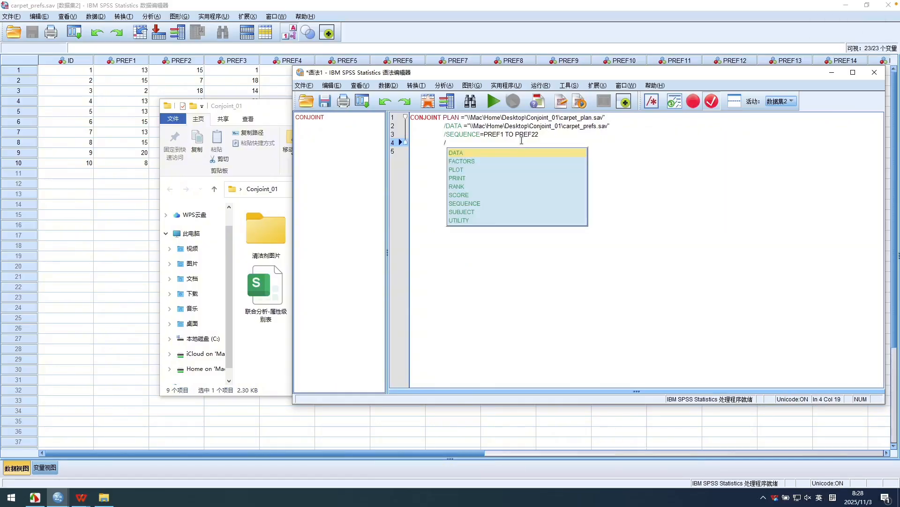
text(sub)
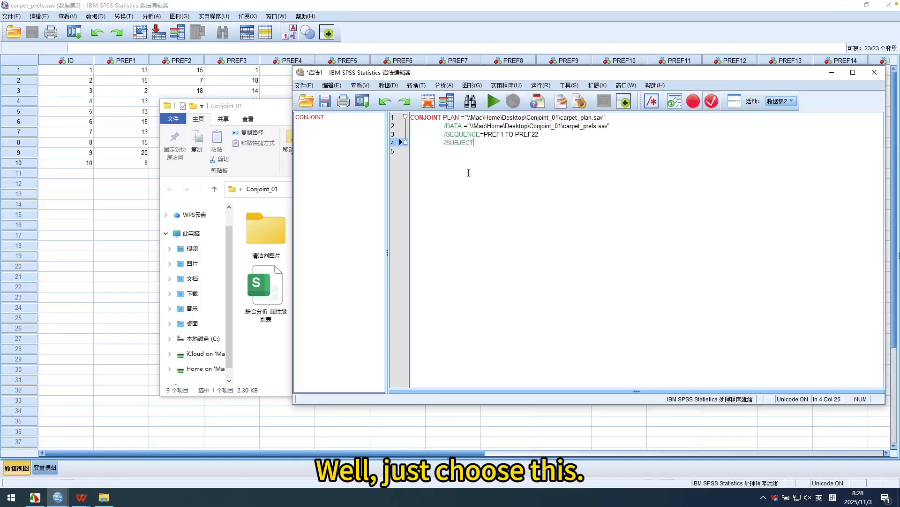
click(468, 212)
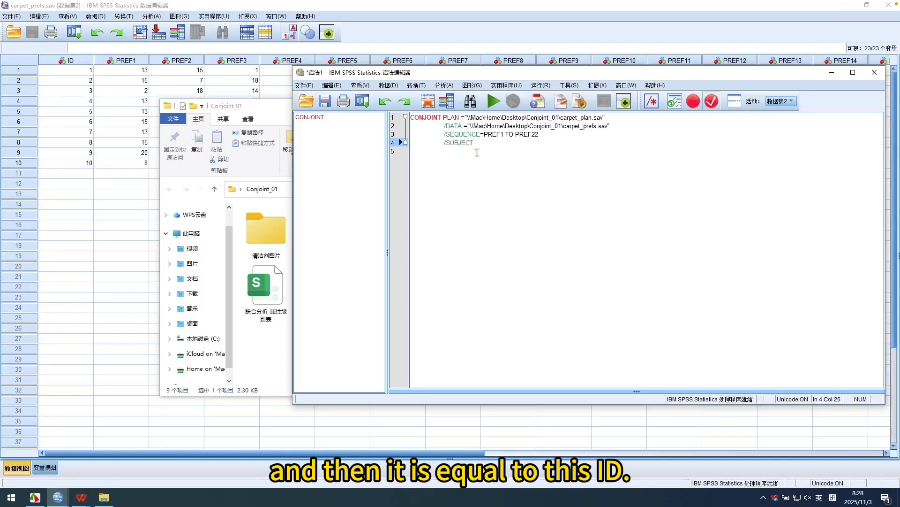
text(=)
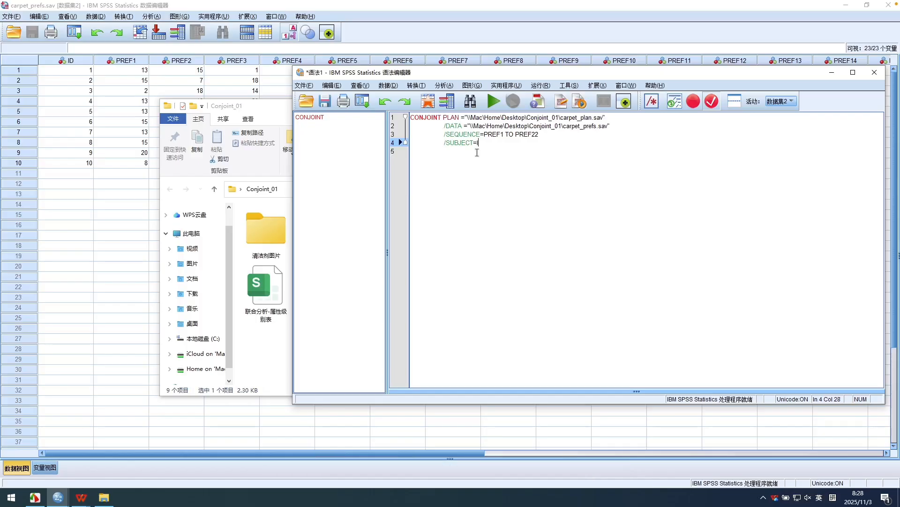
text(ID)
Begin the fifth syntax line with /FACTORS=, using the suggested FACTORS subcommand.
key(Return)
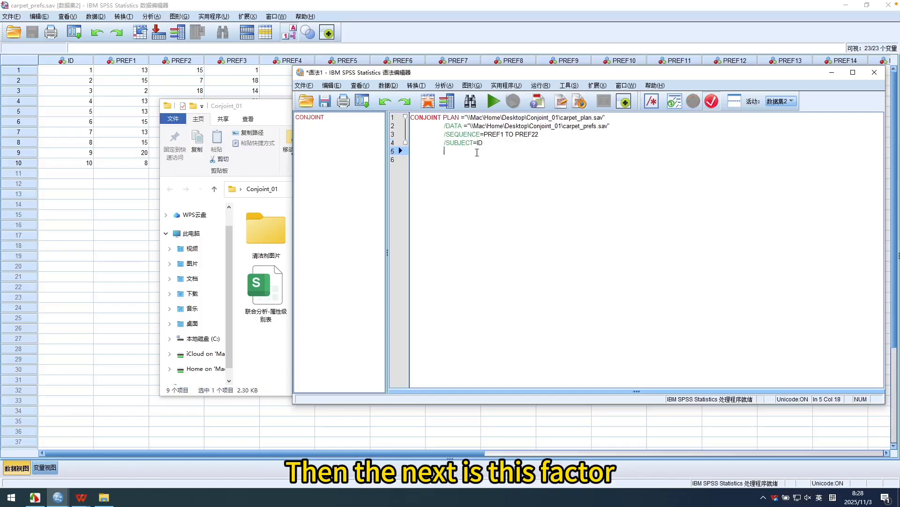
text(/)
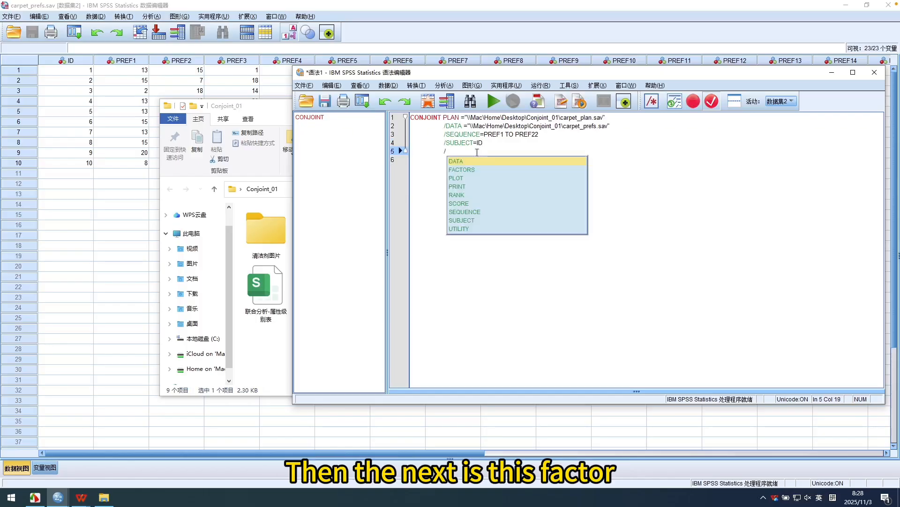
text(fac)
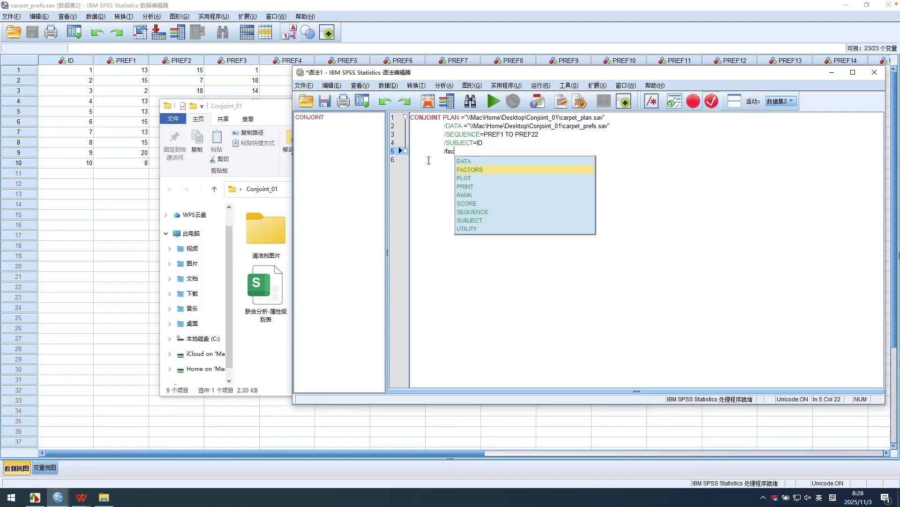
double_click(465, 169)
text(=)
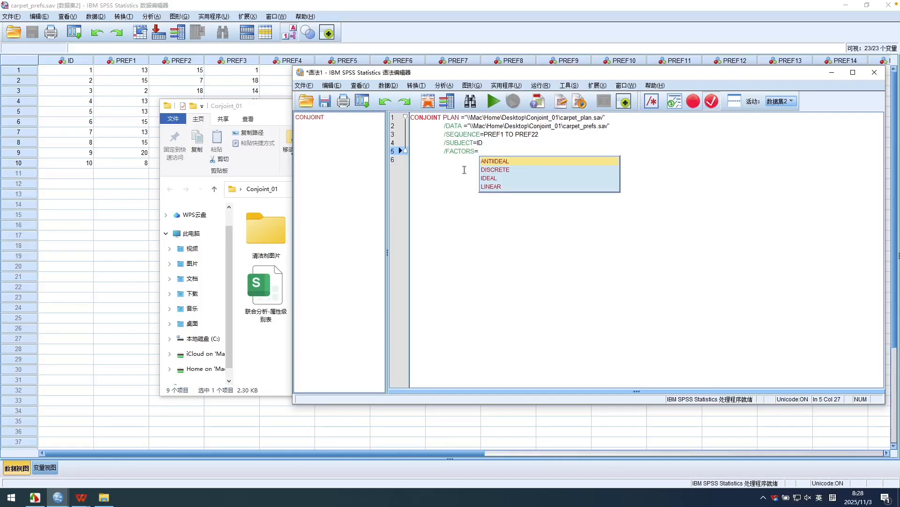
Enter PACKAGE(DISCRETE) in capitals as the first factor after /FACTORS=, using the suggested DISCRETE keyword.
text(p)
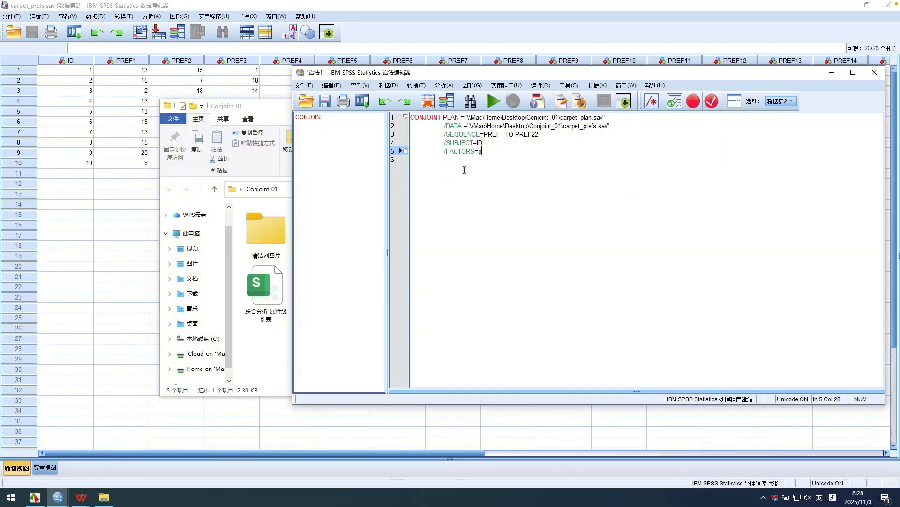
key(BackSpace)
key(Caps_Lock)
text(PAC)
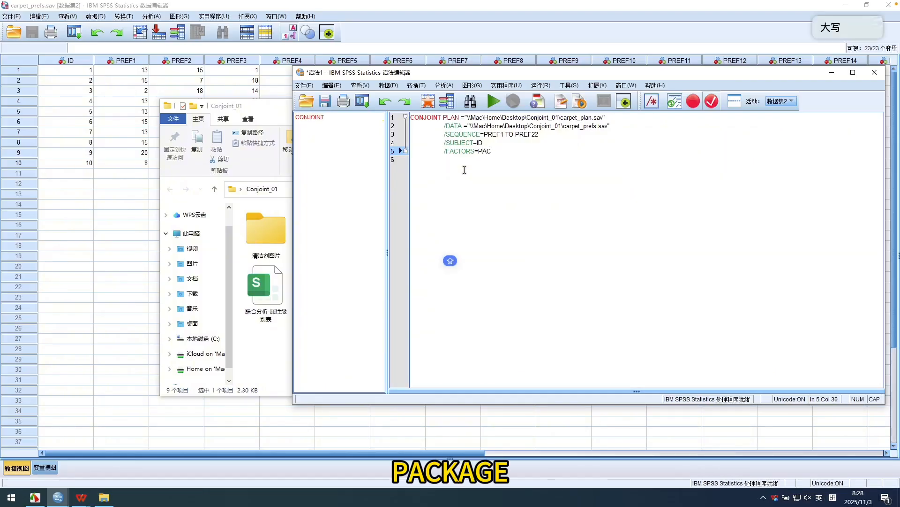
text(KAGE)
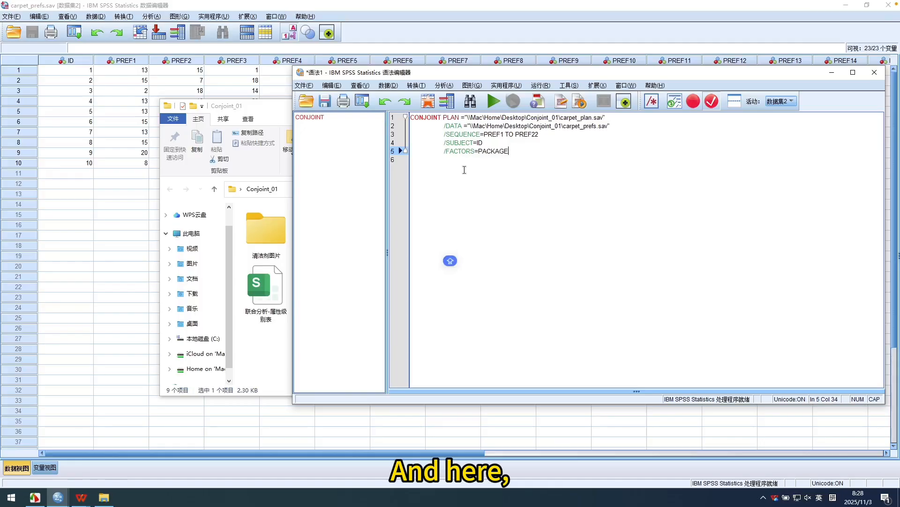
text(()
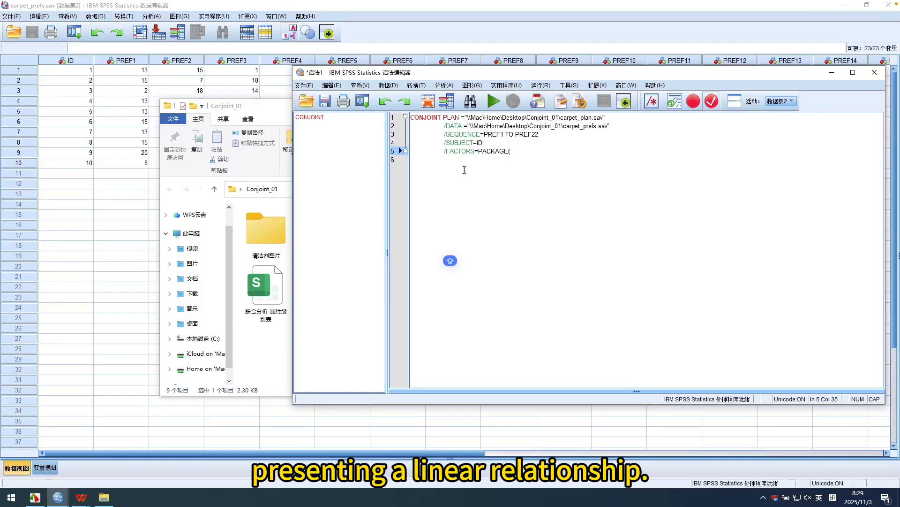
text(DIS)
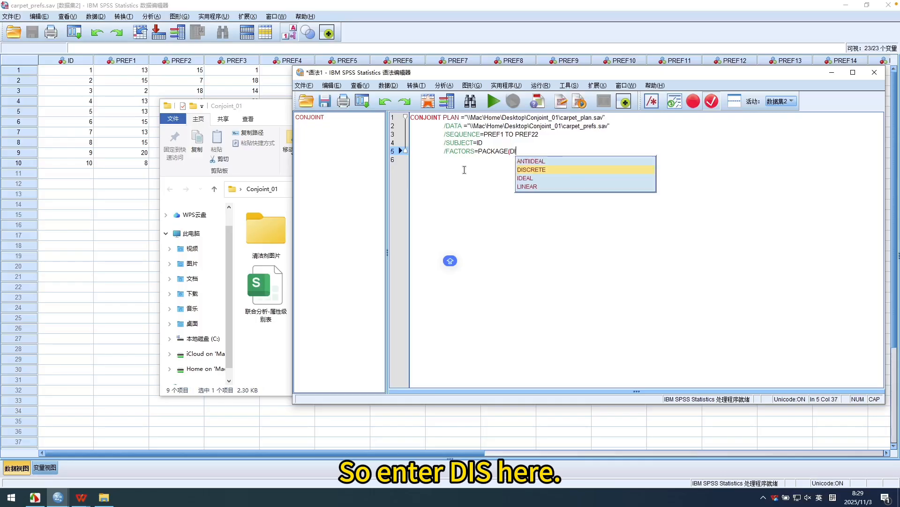
click(541, 173)
text())
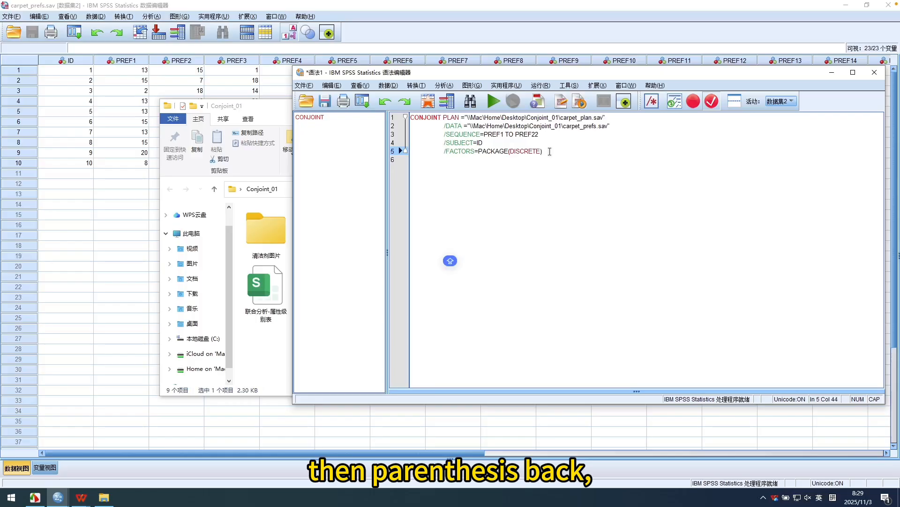
Add PRICE(LINEAR LESS) as the second factor on a new sixth syntax line, using the suggested LINEAR and LESS keywords.
key(Return)
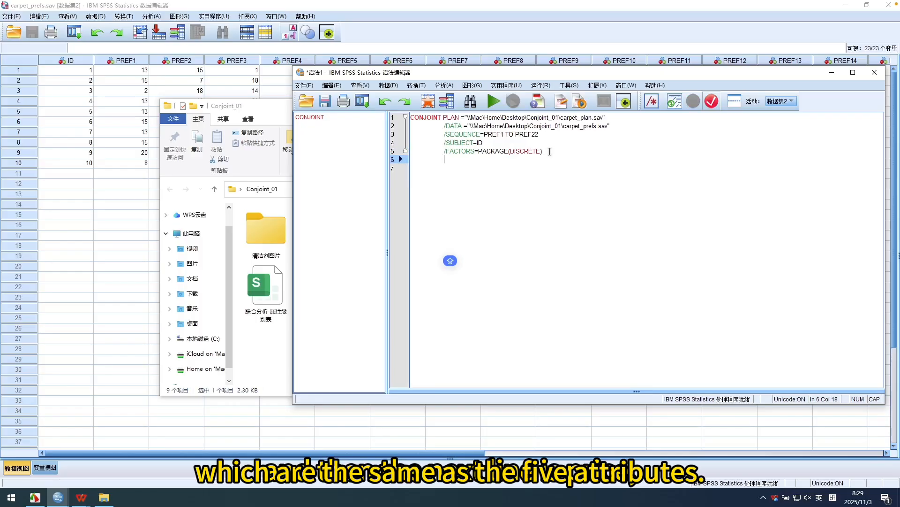
text(PRICE)
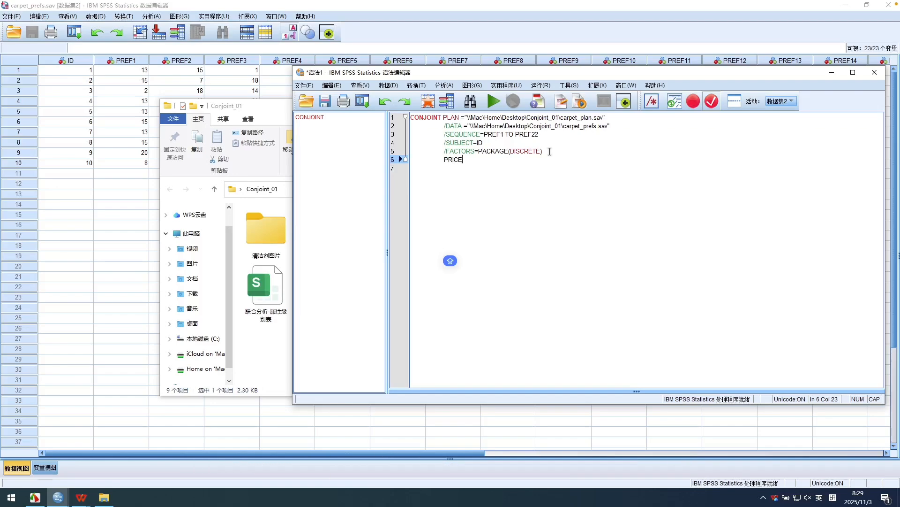
text(()
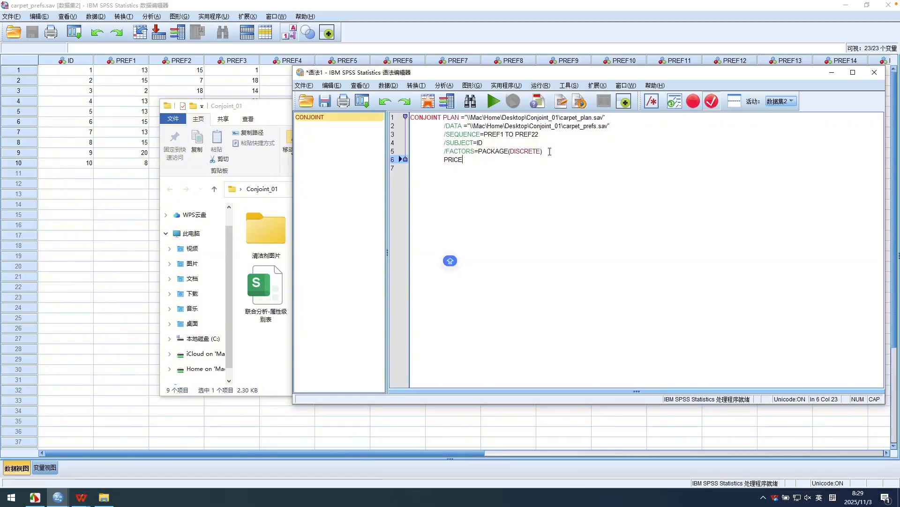
key(BackSpace)
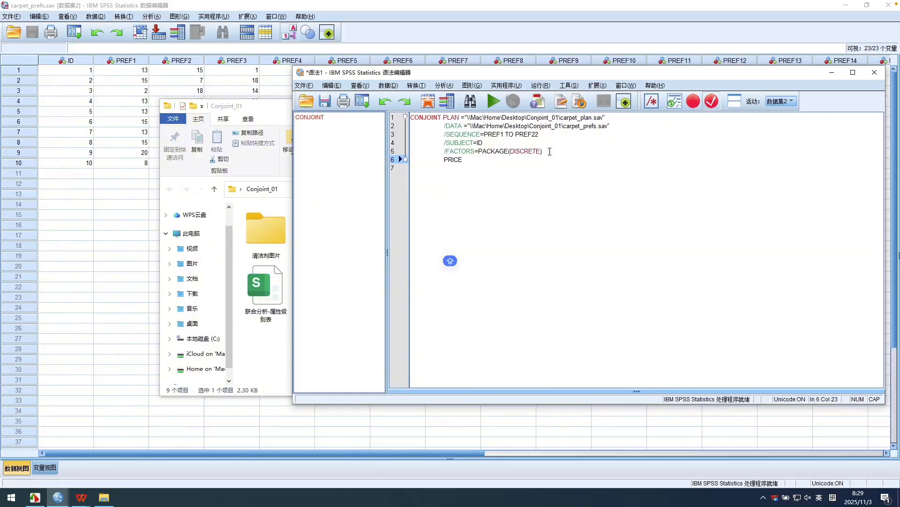
text((LIN)
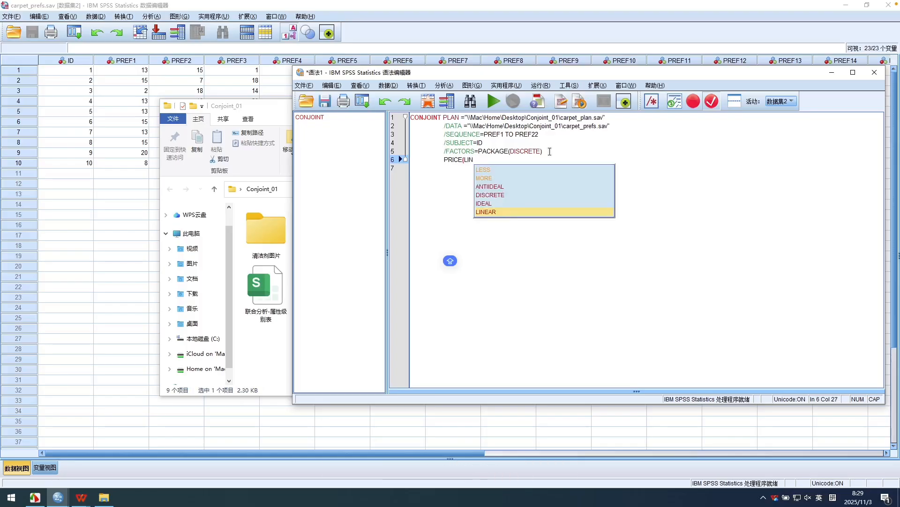
click(535, 213)
key(shift)
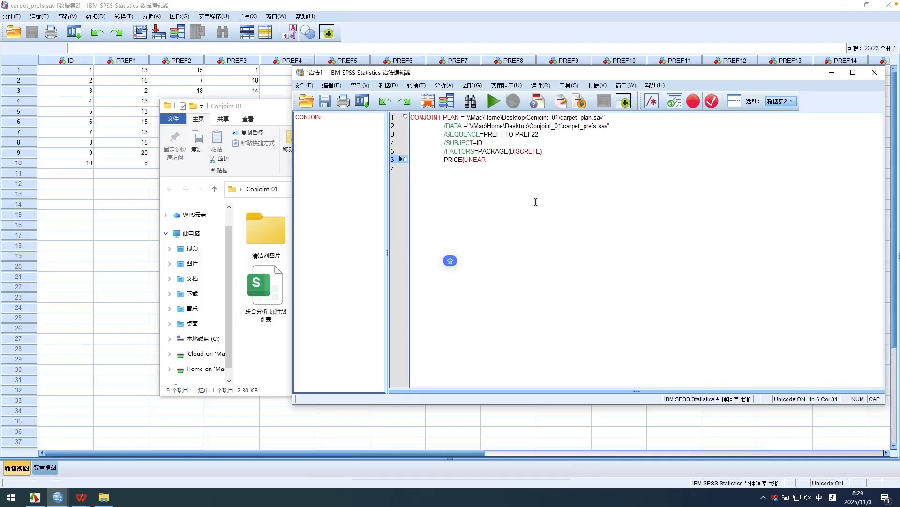
text(LESS)
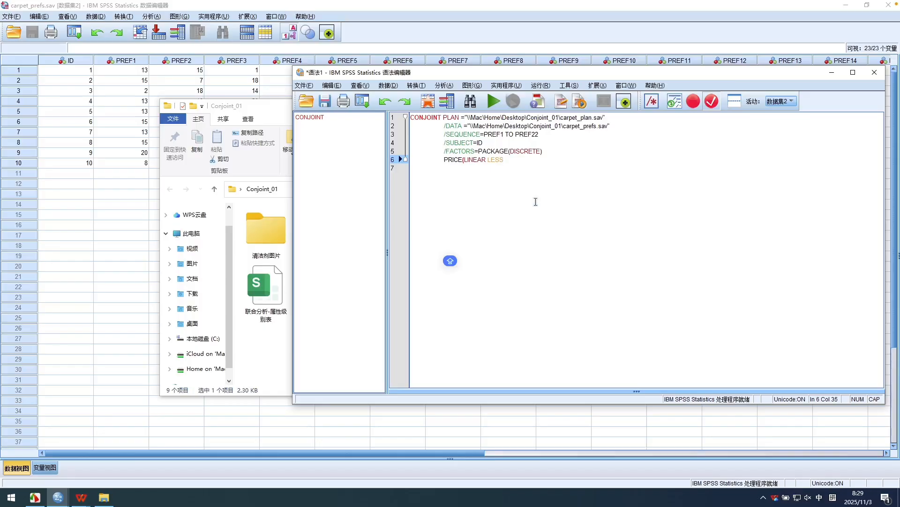
key(BackSpace)
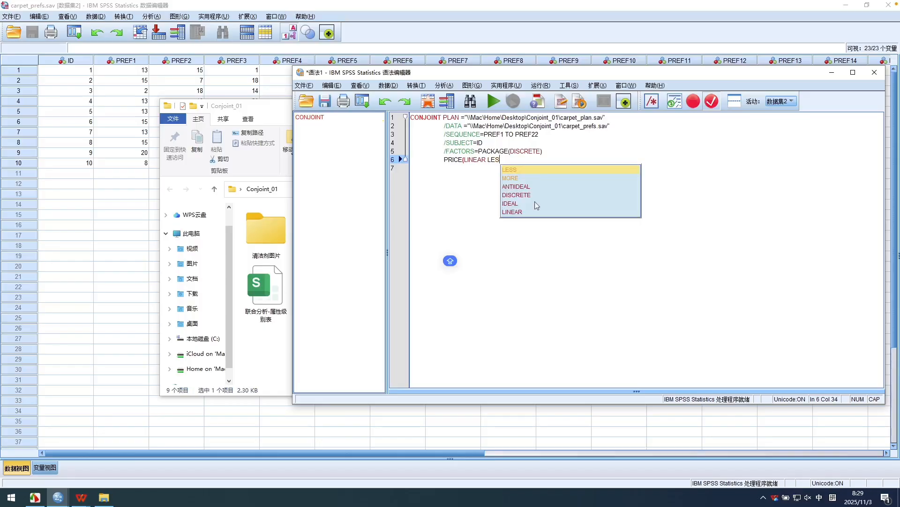
click(520, 170)
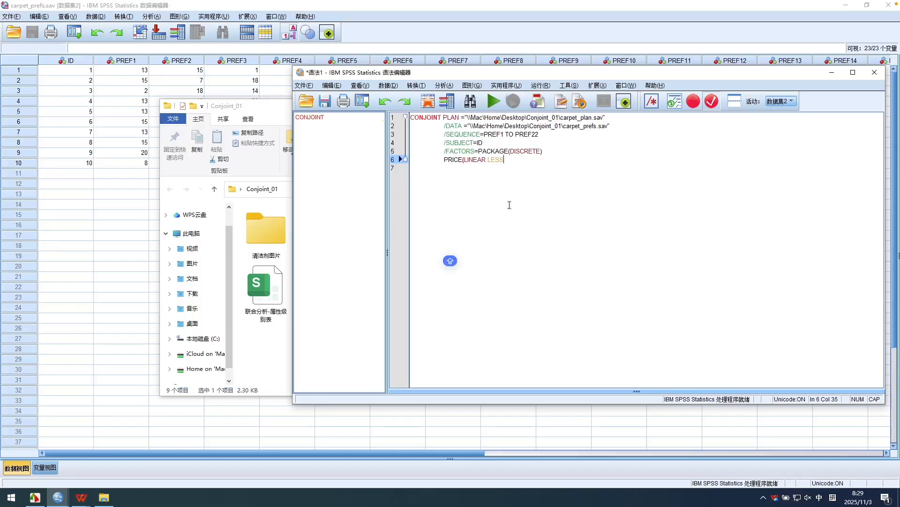
key(Return)
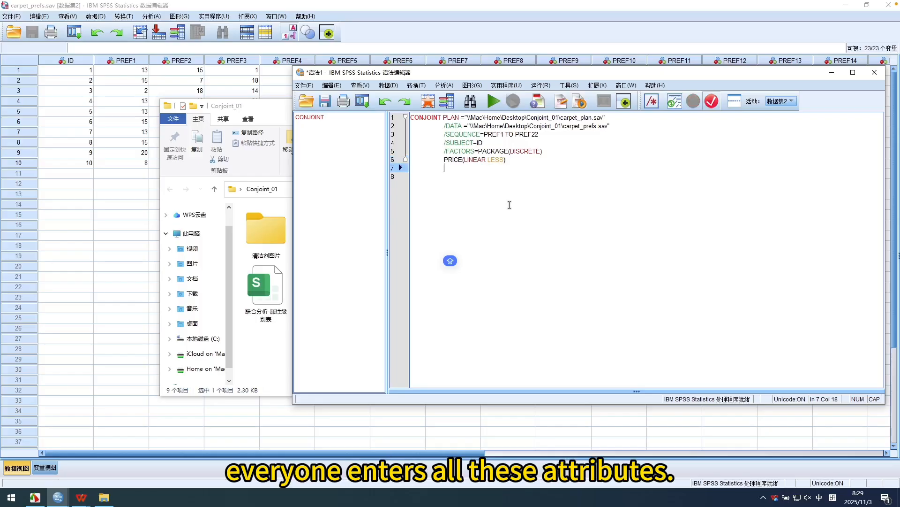
Add SEAL(LINEAR MORE) as the third factor on the seventh syntax line.
text(SEAK)
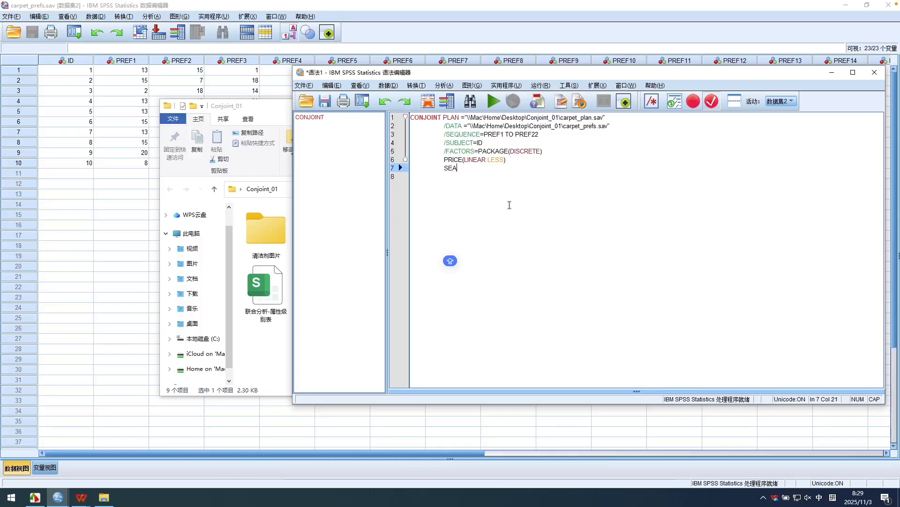
key(BackSpace)
text(L)
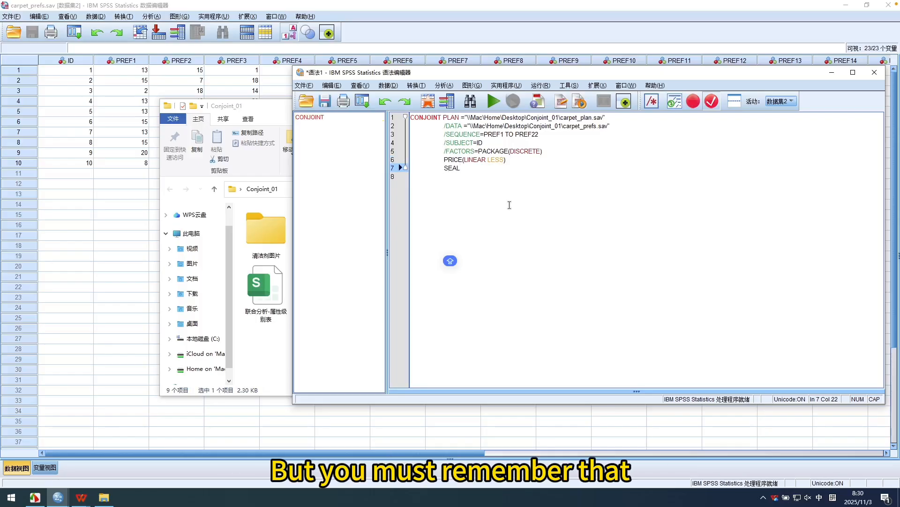
text((LINE)
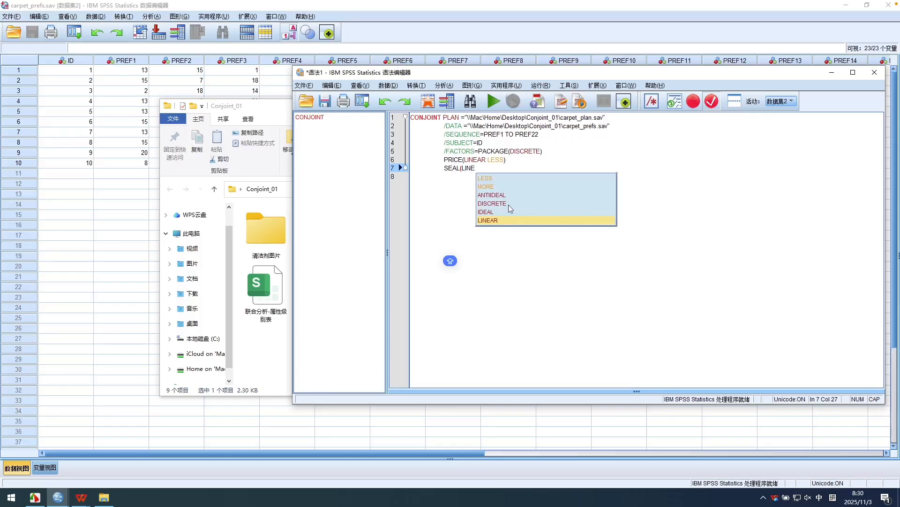
click(510, 221)
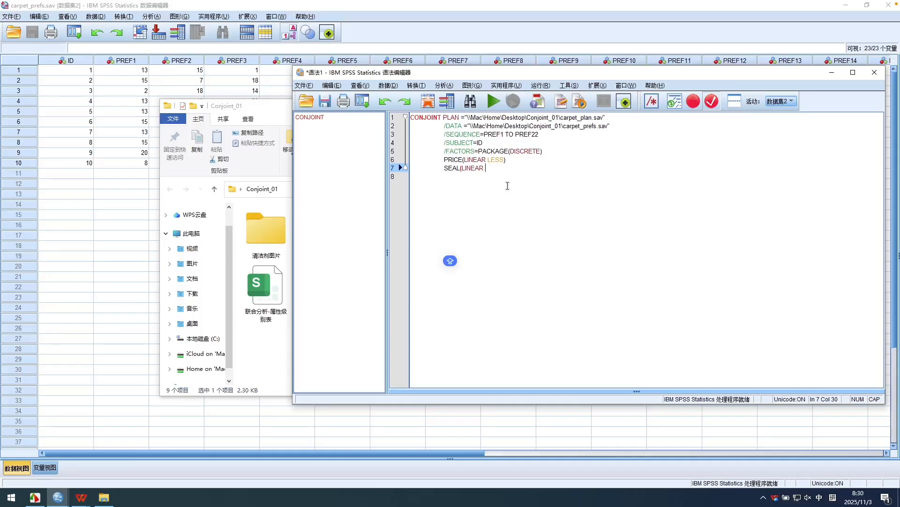
click(508, 187)
text())
key(Return)
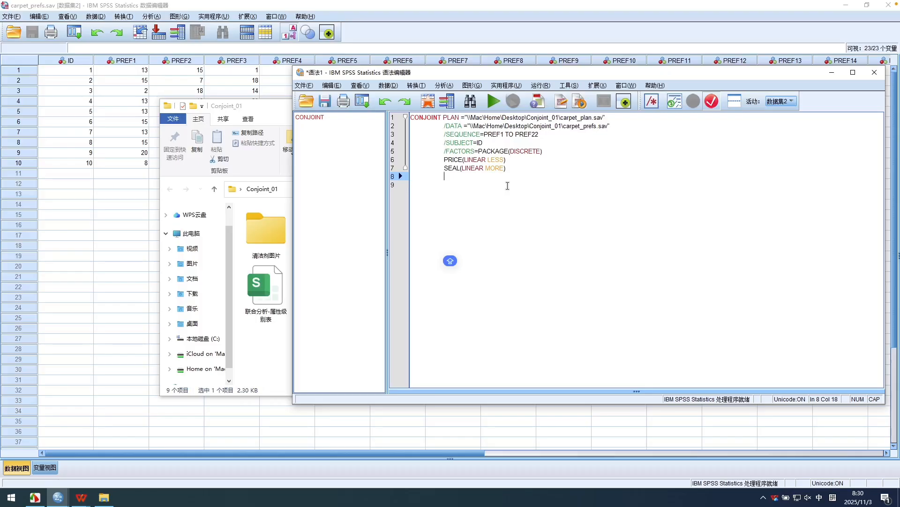
Add MONEY(LINEAR MORE) as the fourth factor on the eighth syntax line, using the suggested LINEAR and MORE keywords.
text(M)
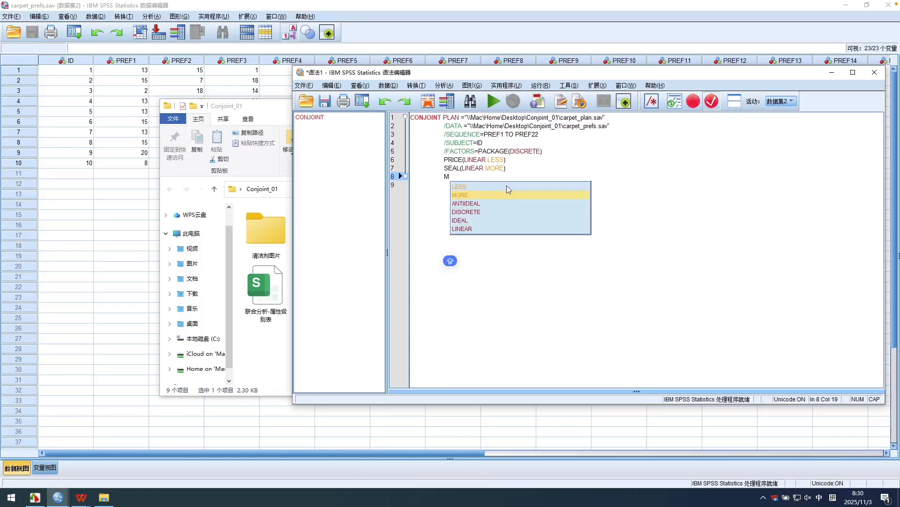
text(ON)
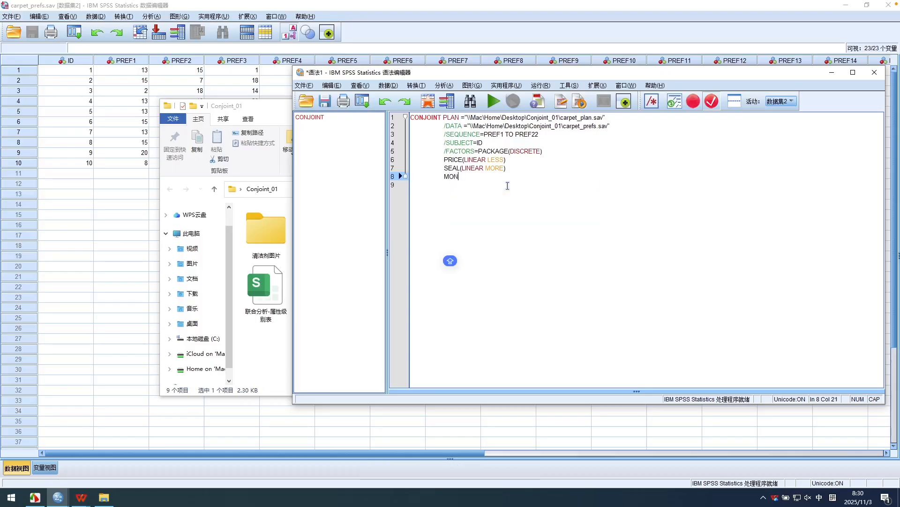
key(BackSpace)
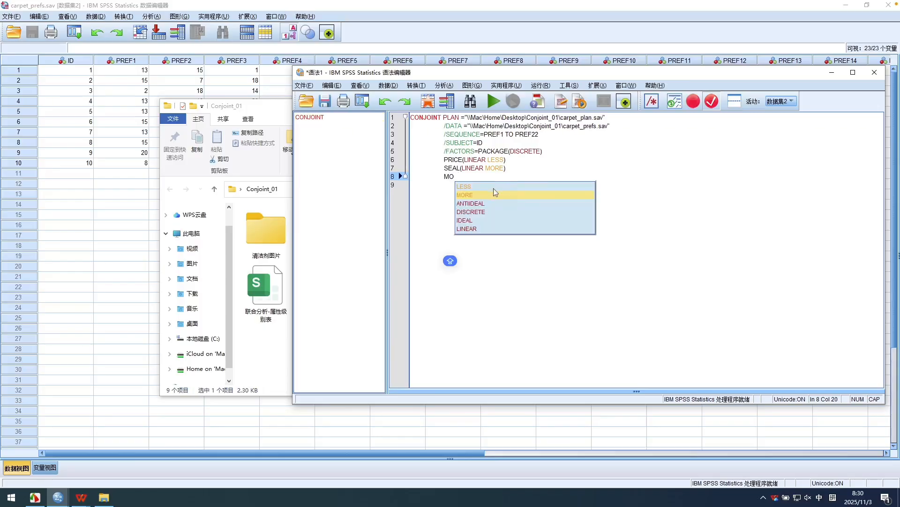
text(NEY)
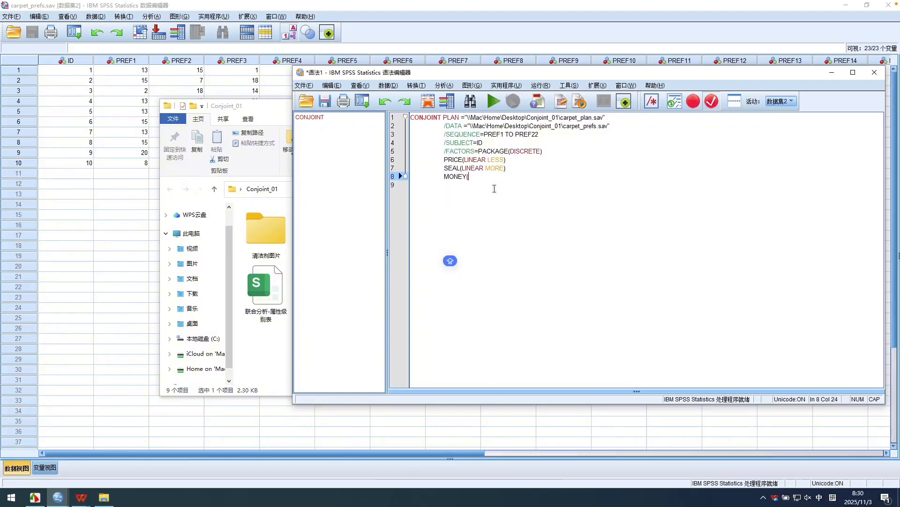
text((LIN)
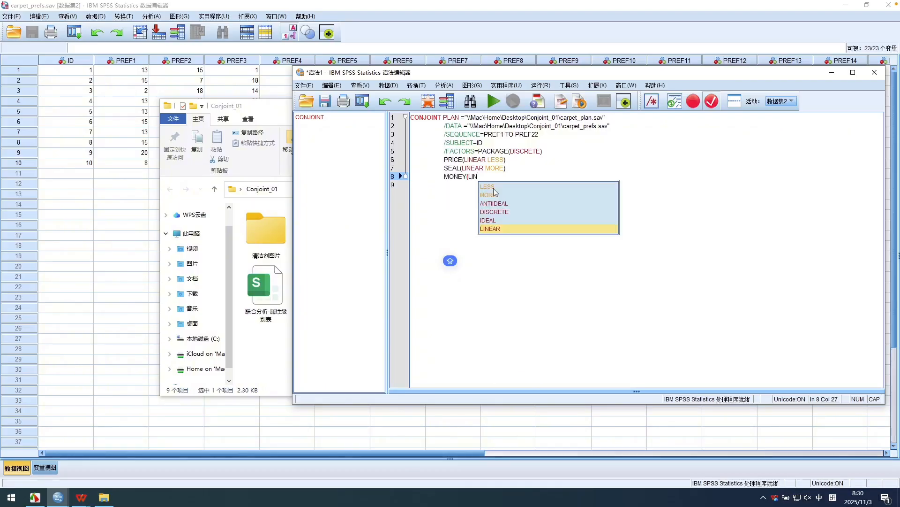
click(496, 230)
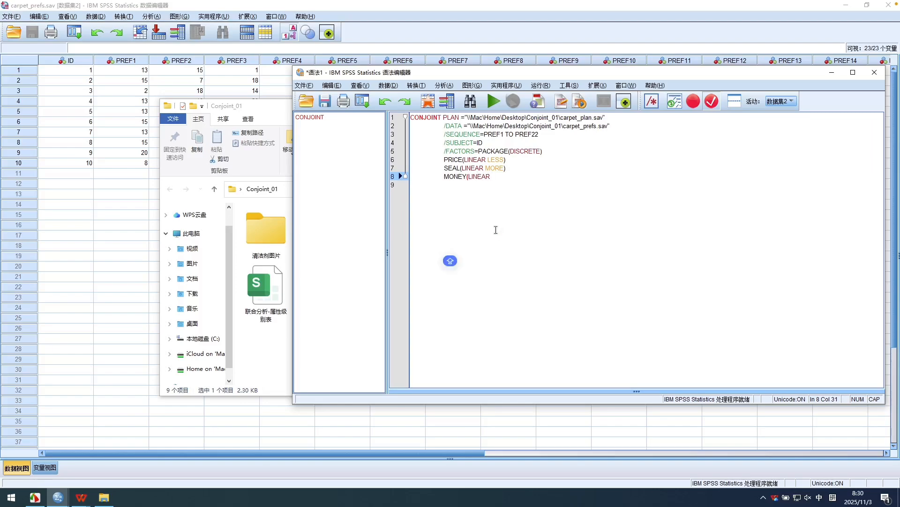
text(MO)
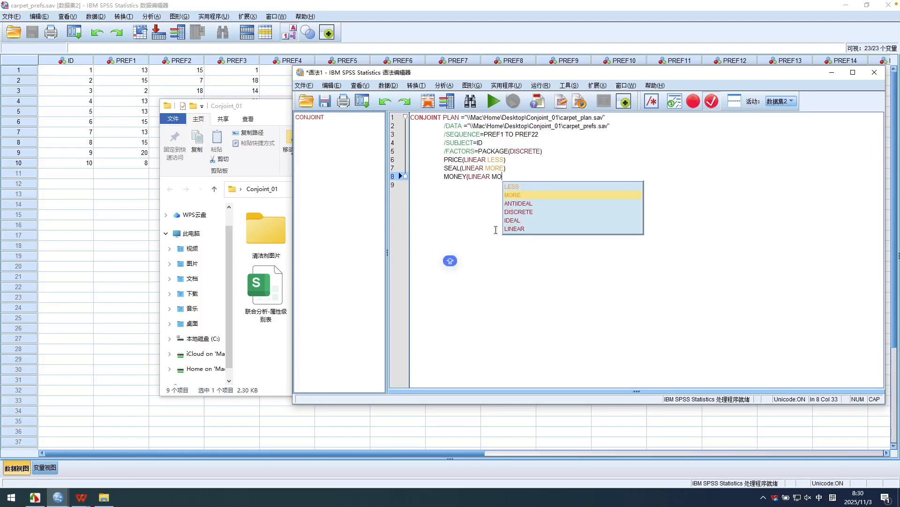
click(513, 195)
text())
key(Return)
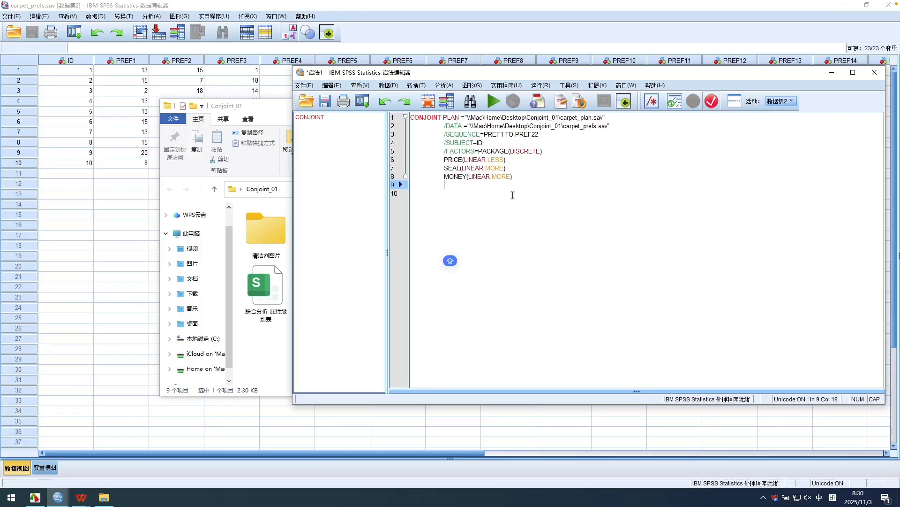
Add a ninth syntax line reading /PRINT=SUMMARYONLY, using the suggested PRINT subcommand and SUMMARYONLY keyword.
text(/)
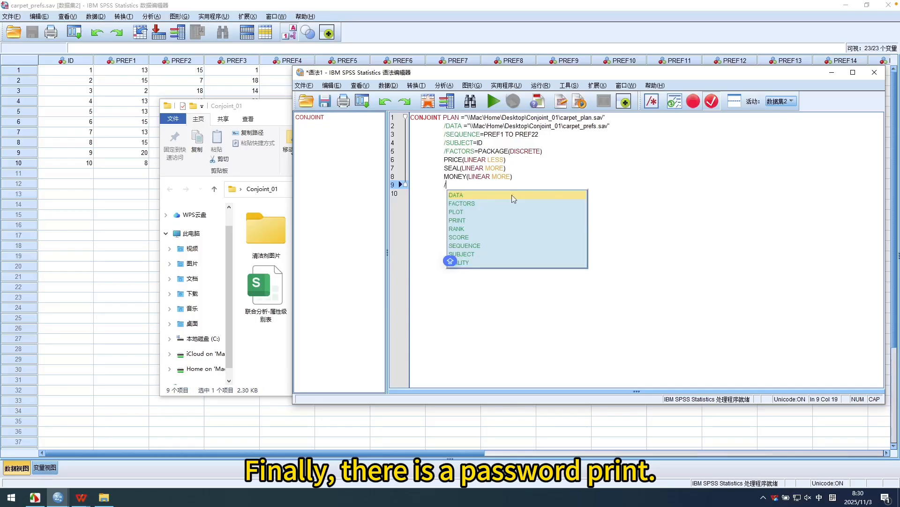
text(PR)
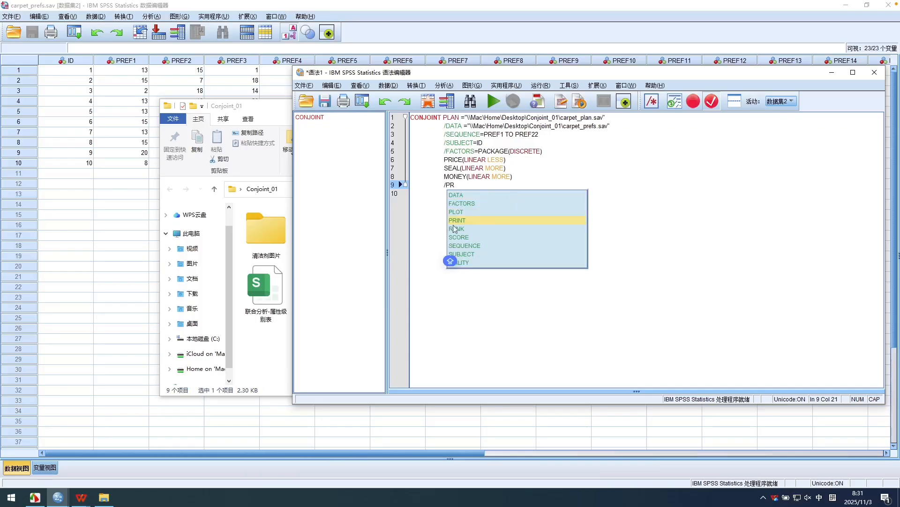
click(469, 221)
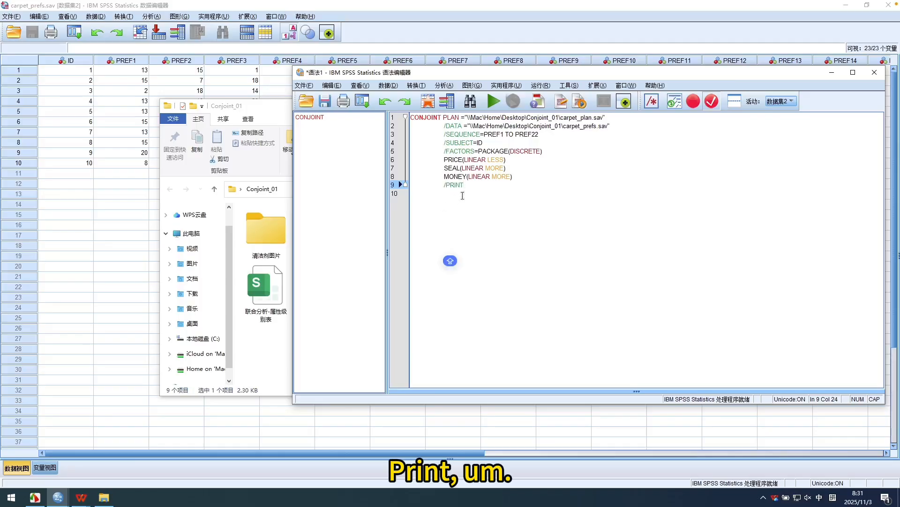
text(=S)
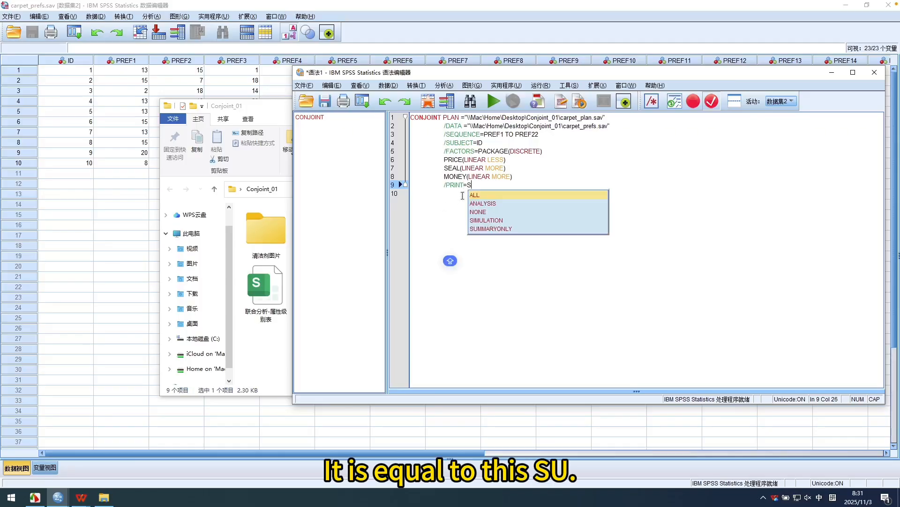
text(UM)
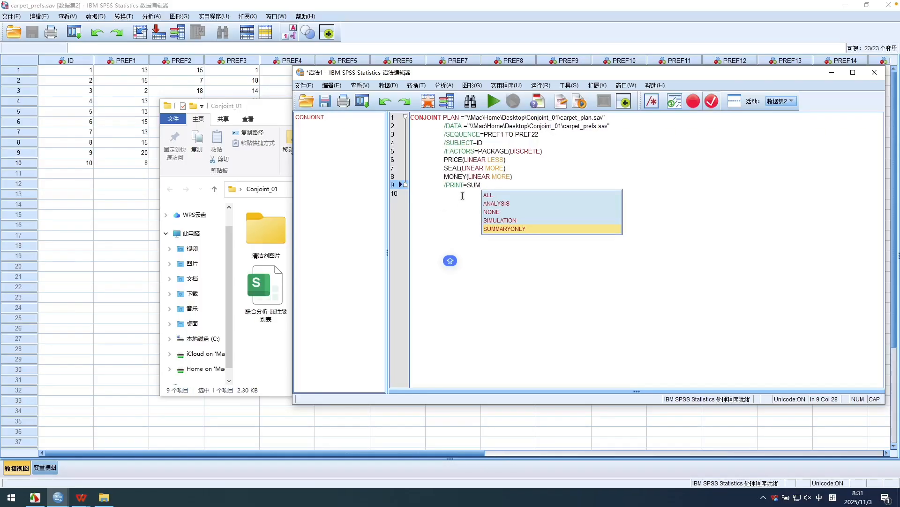
click(499, 228)
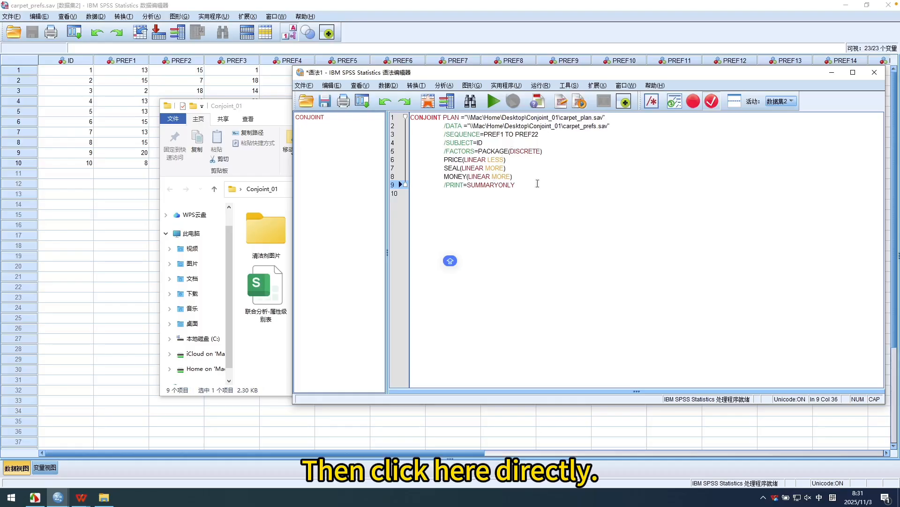
Reposition the syntax editor window and run the completed CONJOINT command.
drag(568, 73, 565, 74)
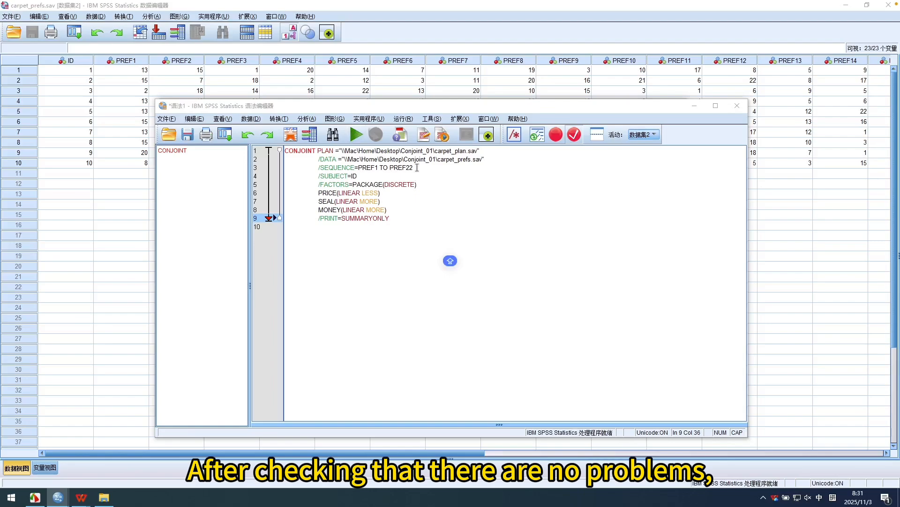
click(418, 167)
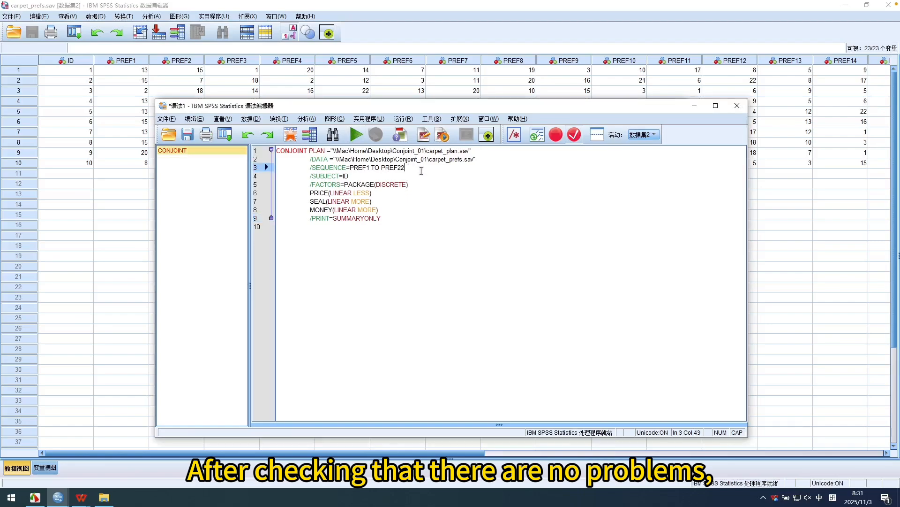
click(356, 135)
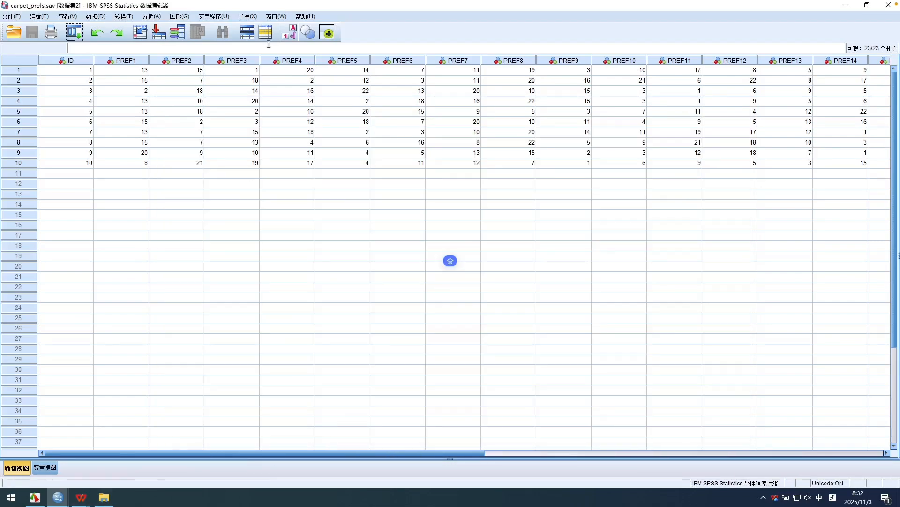
Switch to the output viewer and review the latest run's logged CONJOINT syntax and its model description table.
click(276, 17)
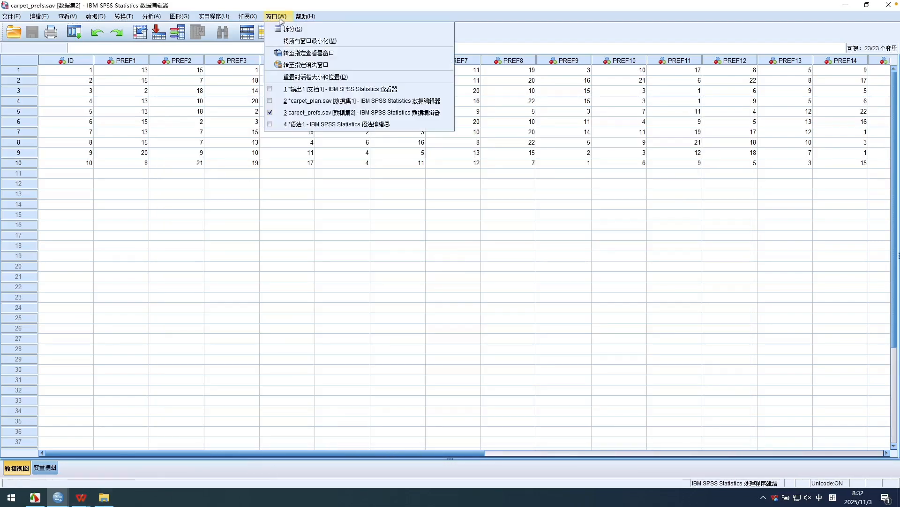
click(331, 94)
scroll(374, 293, down, 8)
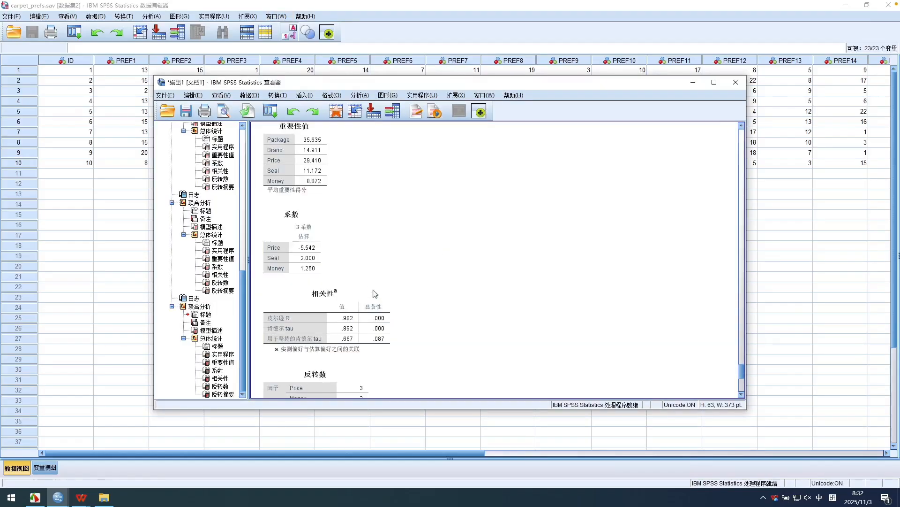
scroll(374, 292, up, 12)
click(450, 260)
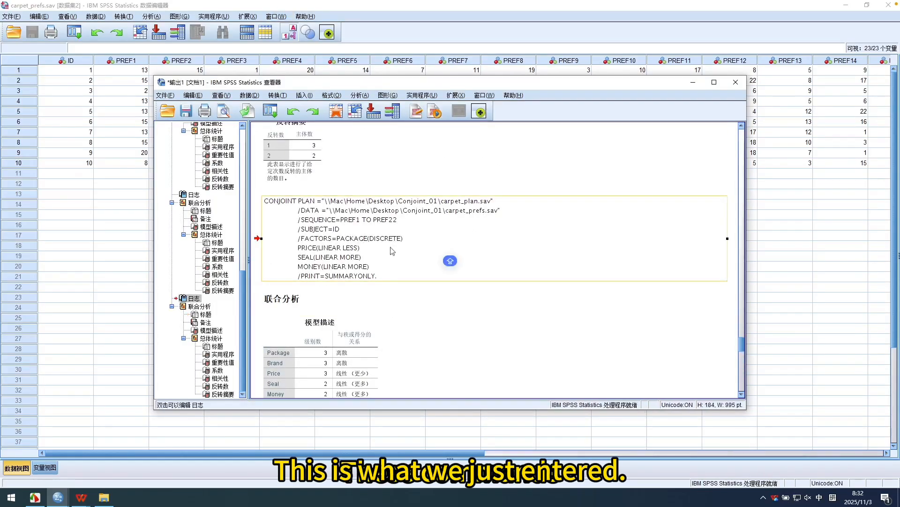
scroll(374, 264, down, 3)
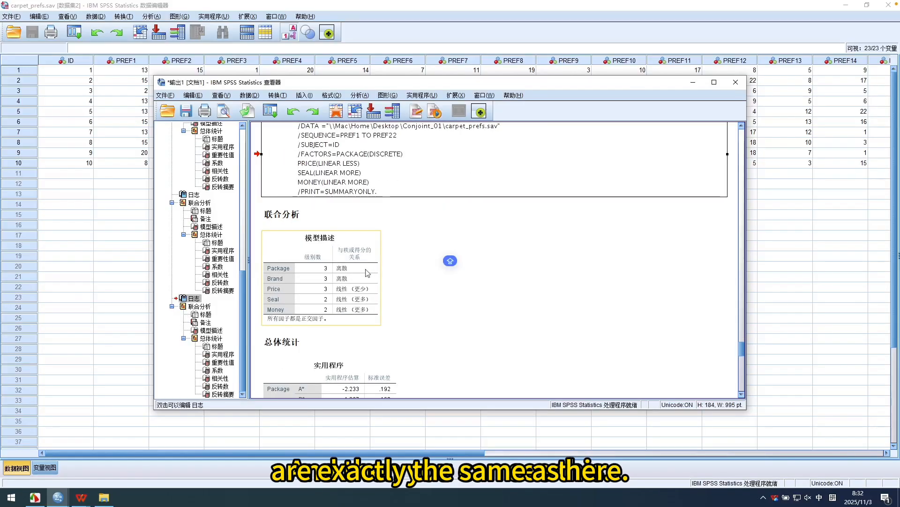
scroll(348, 239, down, 4)
scroll(347, 238, up, 2)
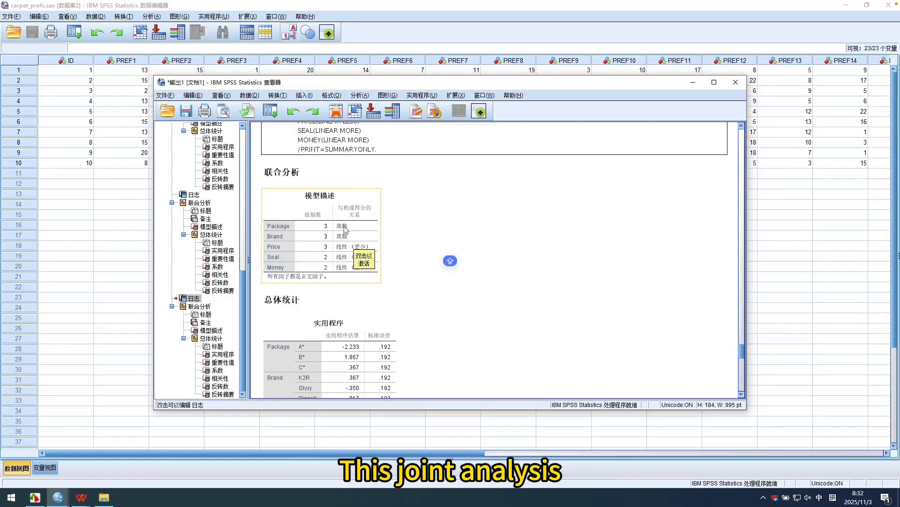
click(310, 253)
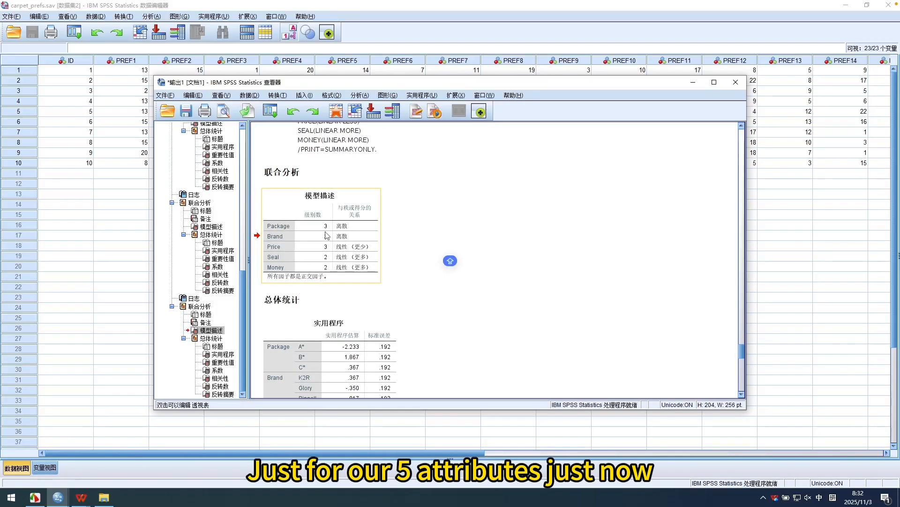
Select the utilities table under the overall statistics to examine the utility estimates for each attribute level.
scroll(332, 263, down, 2)
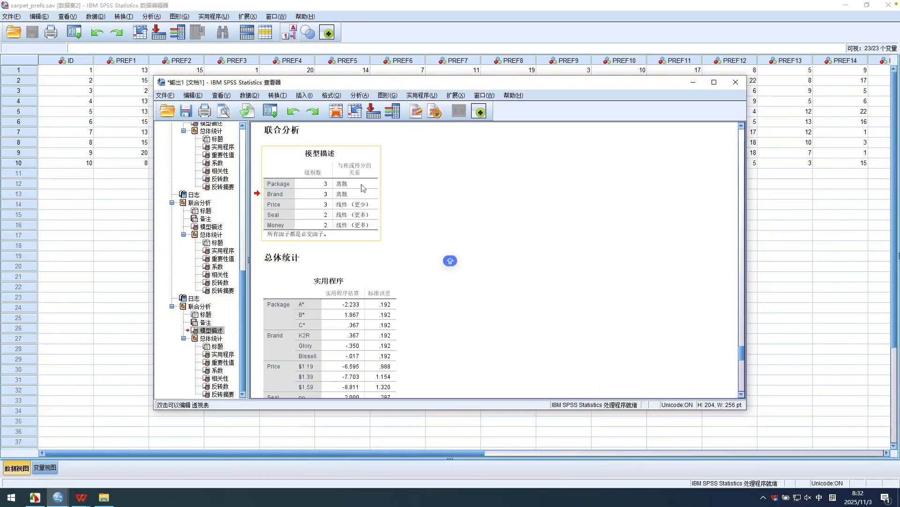
scroll(315, 222, down, 2)
scroll(315, 222, down, 2)
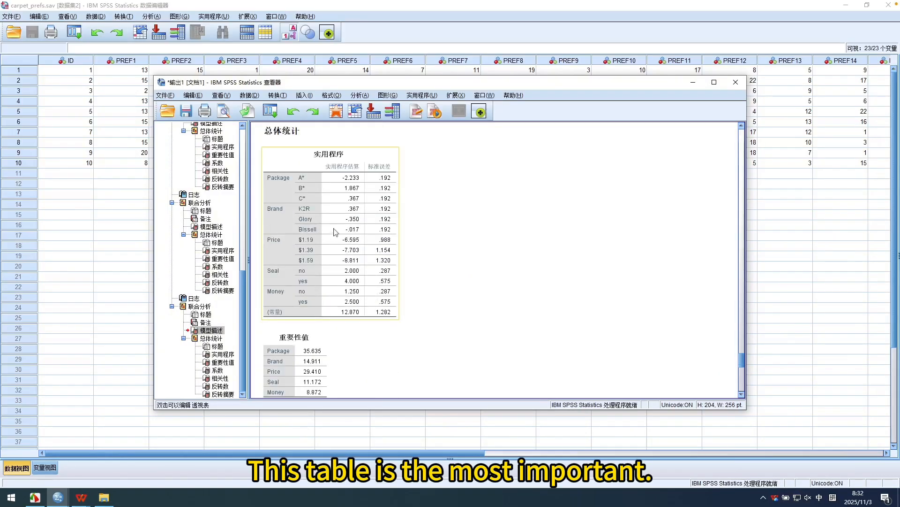
click(322, 262)
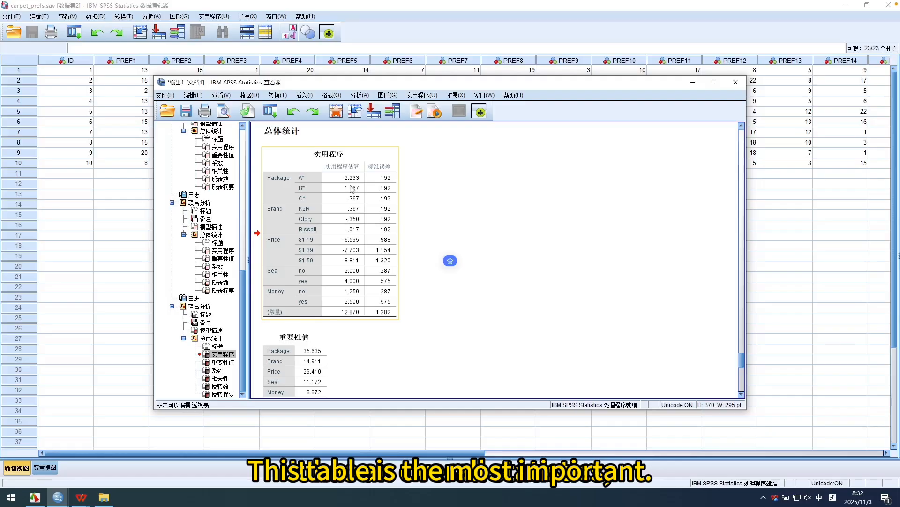
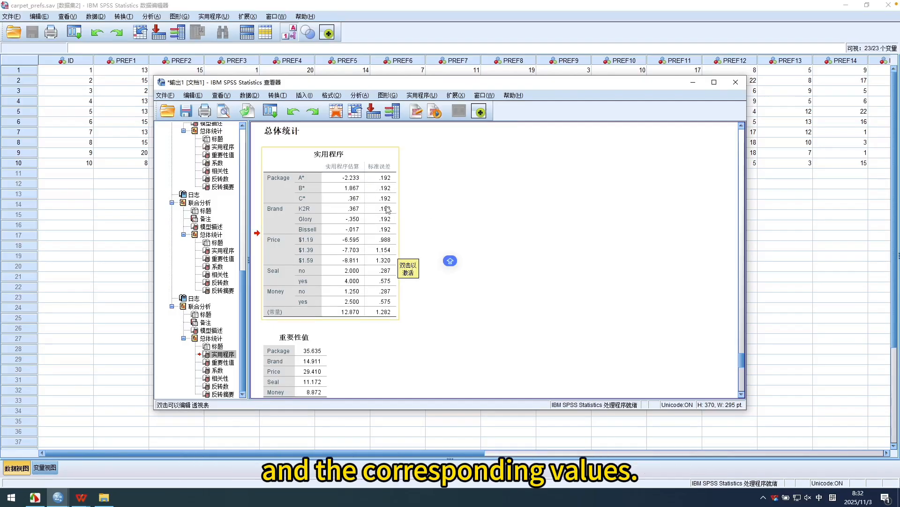
Select the importance values table to examine it, and review the coefficients, correlations and reversals tables of the latest run.
scroll(362, 301, down, 3)
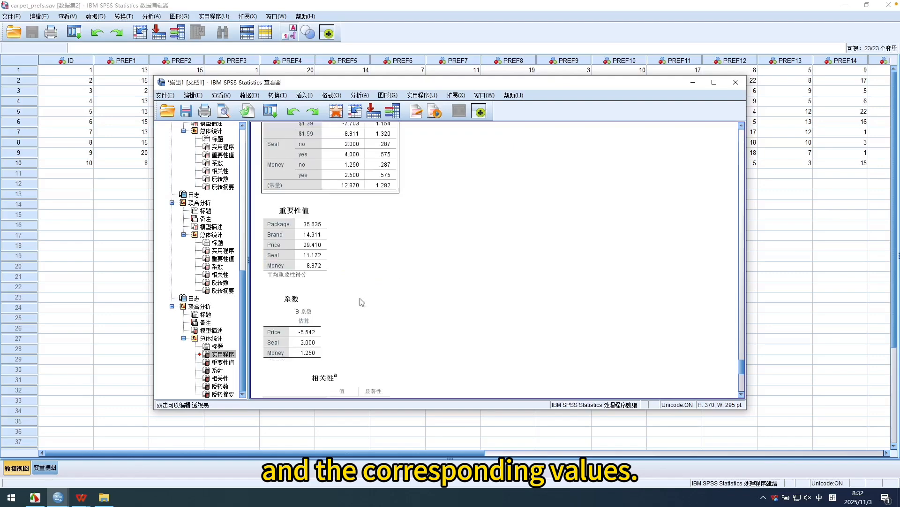
click(300, 242)
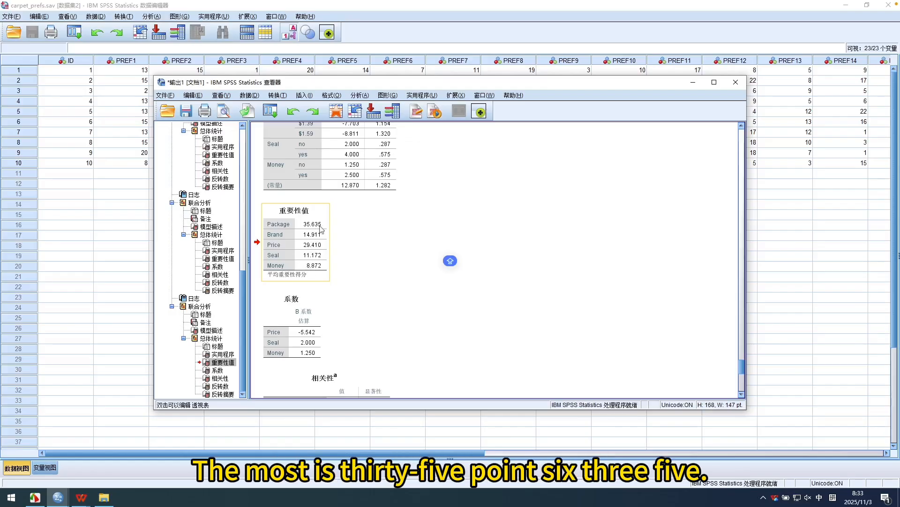
scroll(312, 265, down, 3)
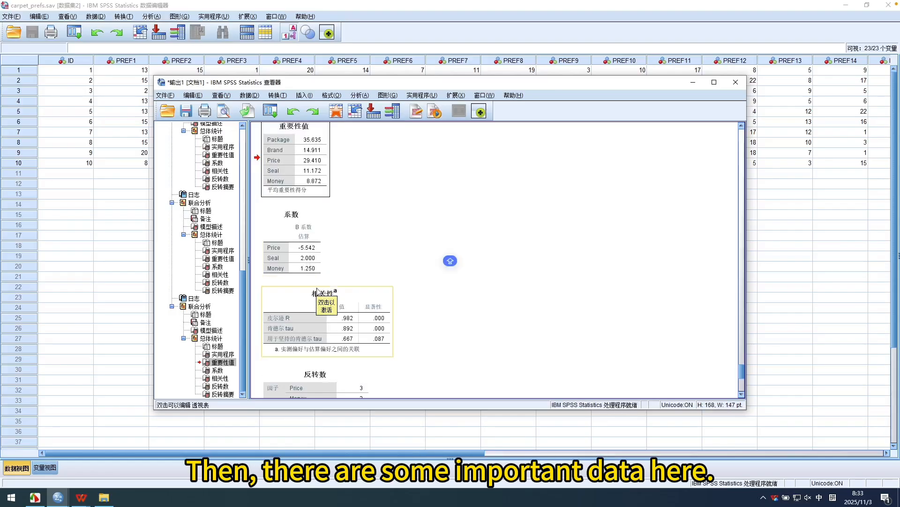
scroll(317, 290, down, 3)
scroll(388, 293, down, 2)
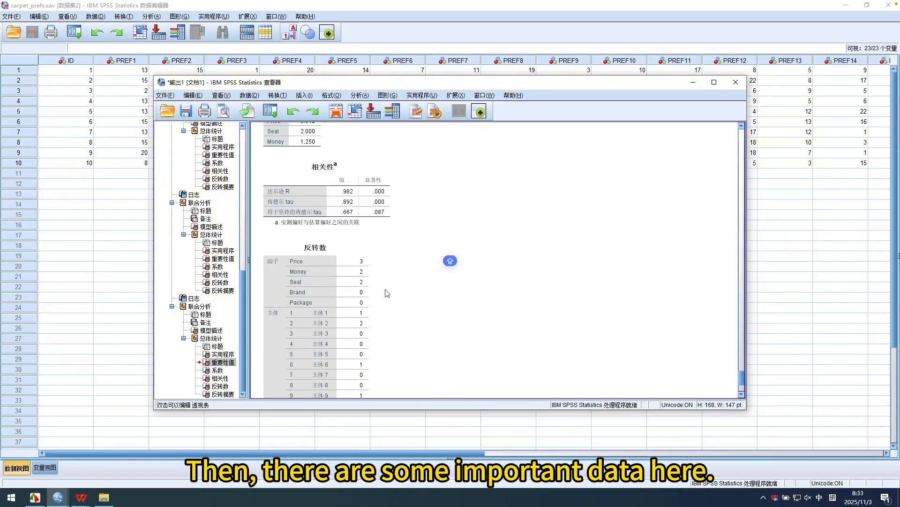
scroll(387, 293, down, 4)
scroll(414, 302, up, 12)
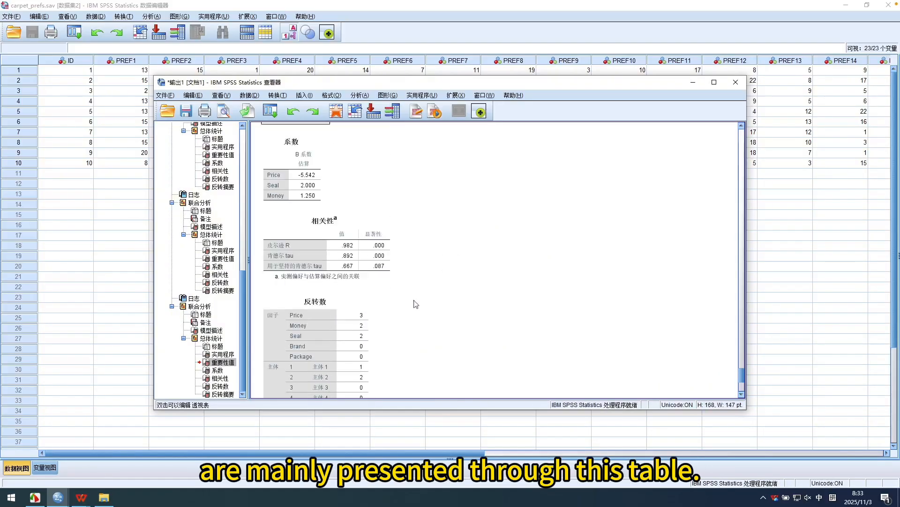
scroll(438, 268, up, 3)
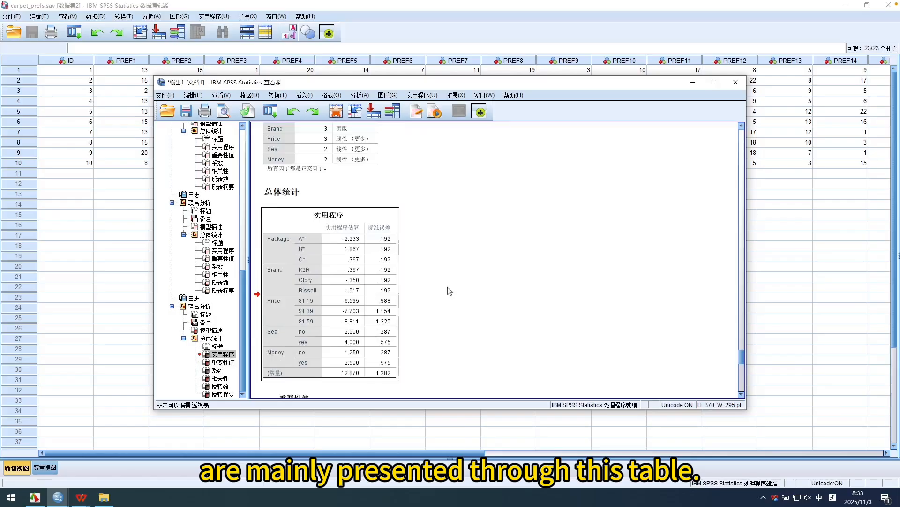
Move the output viewer aside, switch to the syntax editor holding the CONJOINT command and reposition its window.
drag(359, 88, 350, 67)
click(275, 17)
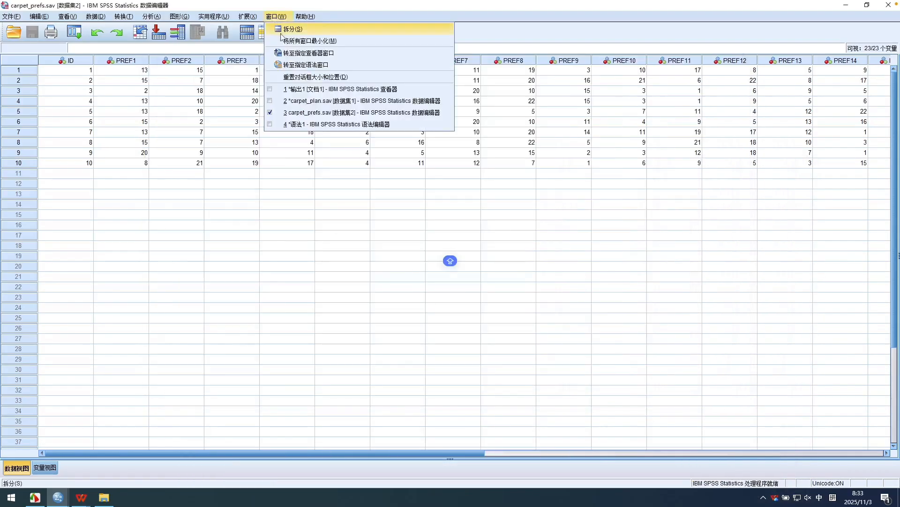
click(304, 125)
drag(385, 106, 357, 92)
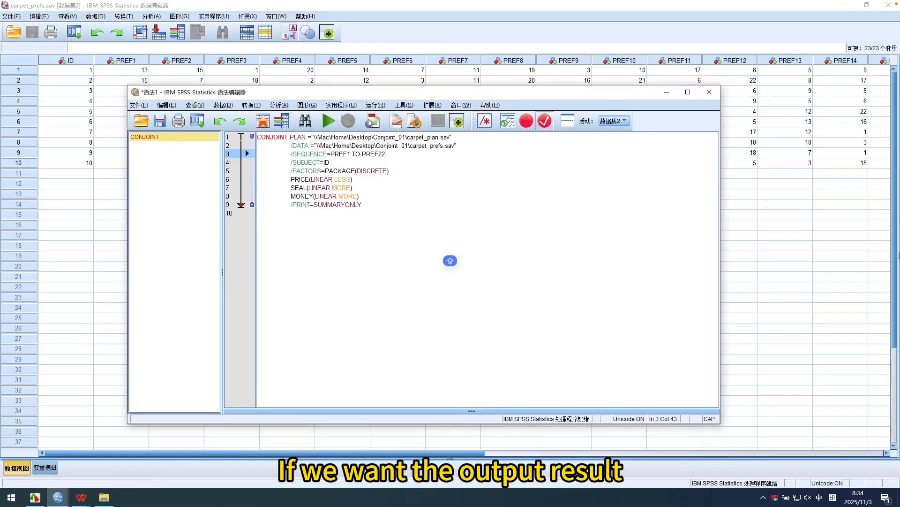
Insert a new line above /PRINT=SUMMARYONLY and start it with the suggested /PLOT subcommand.
click(377, 207)
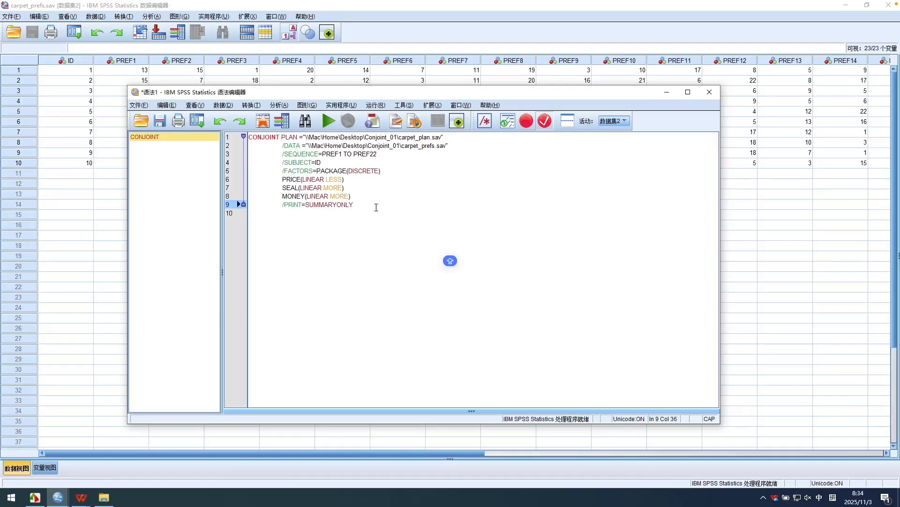
key(Up)
key(Return)
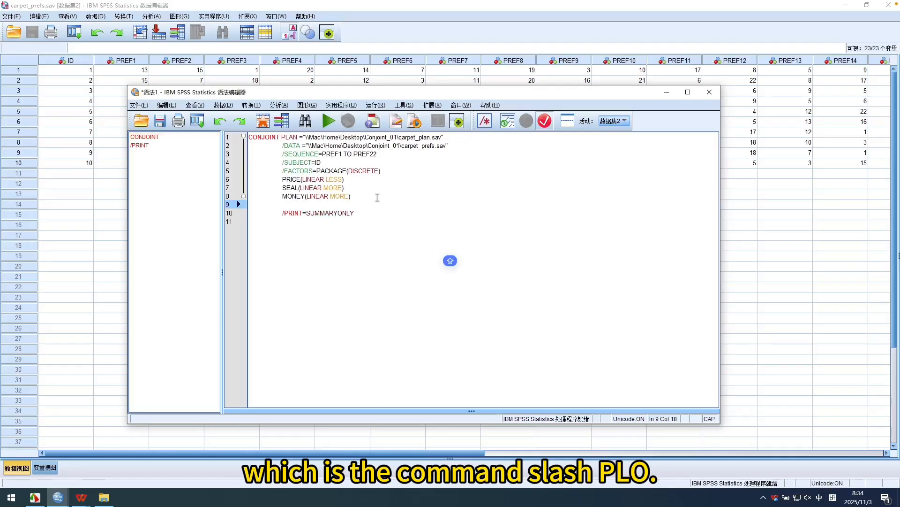
text(/)
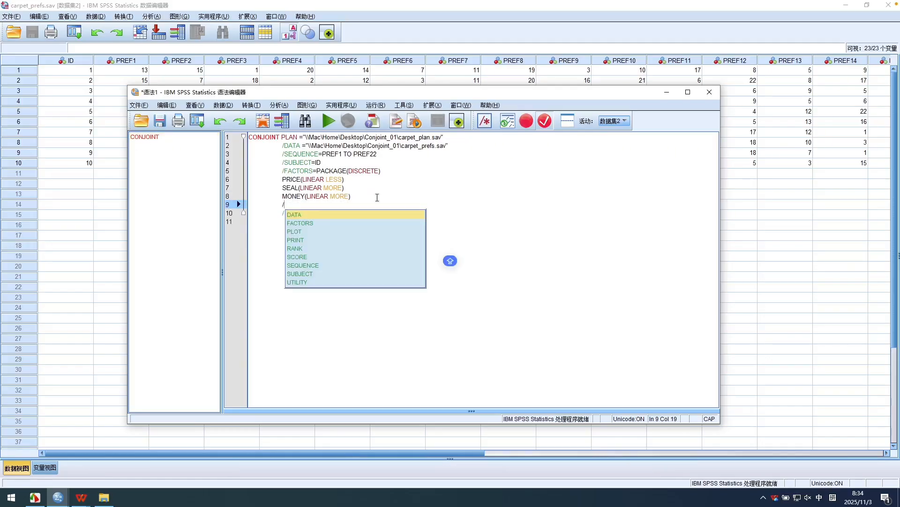
text(PLO)
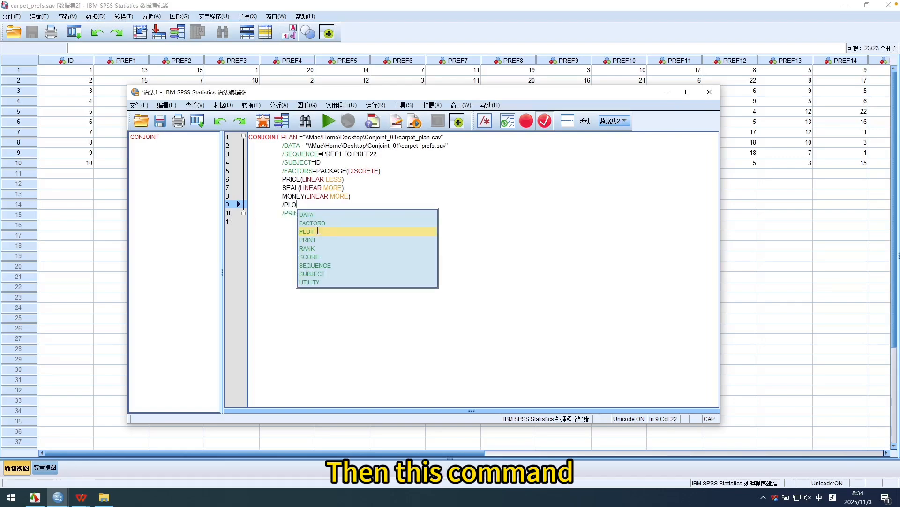
click(318, 230)
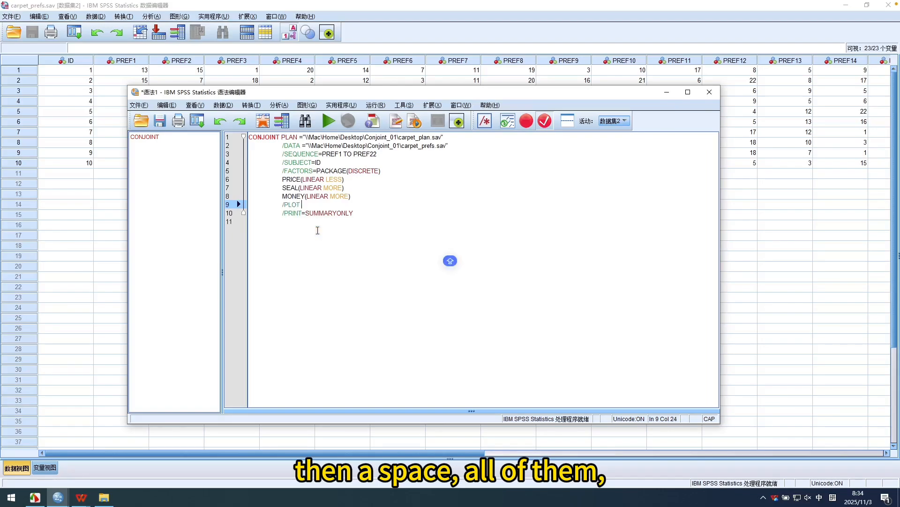
Complete the PLOT subcommand with the uppercase keyword ALL and run the CONJOINT command.
key(Caps_Lock)
text(all)
key(Caps_Lock)
text(A)
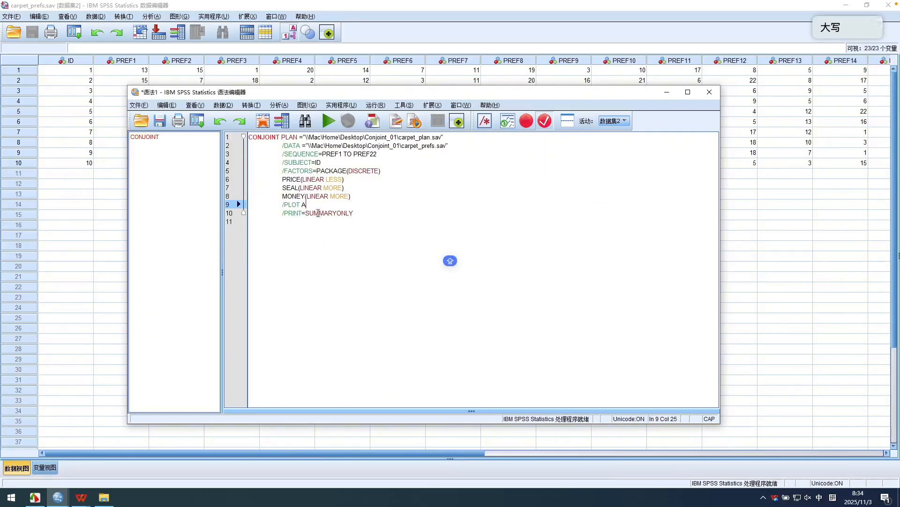
click(321, 216)
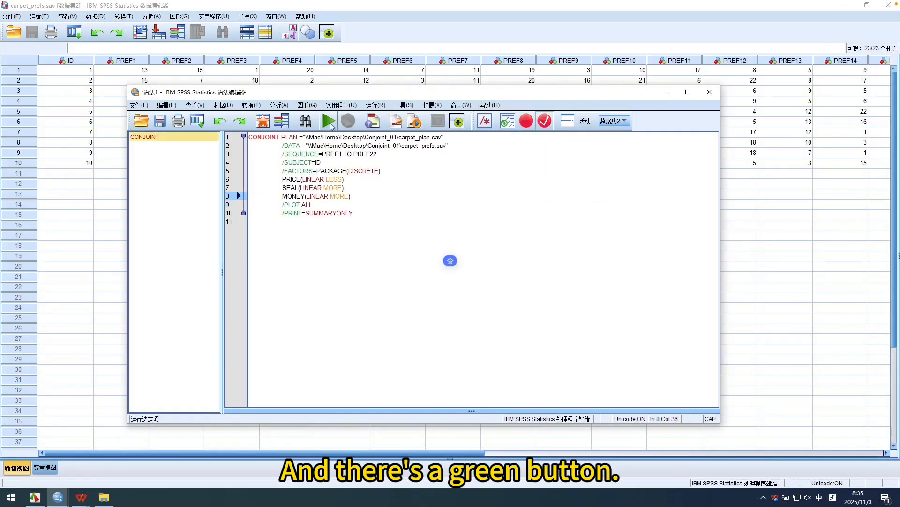
click(329, 121)
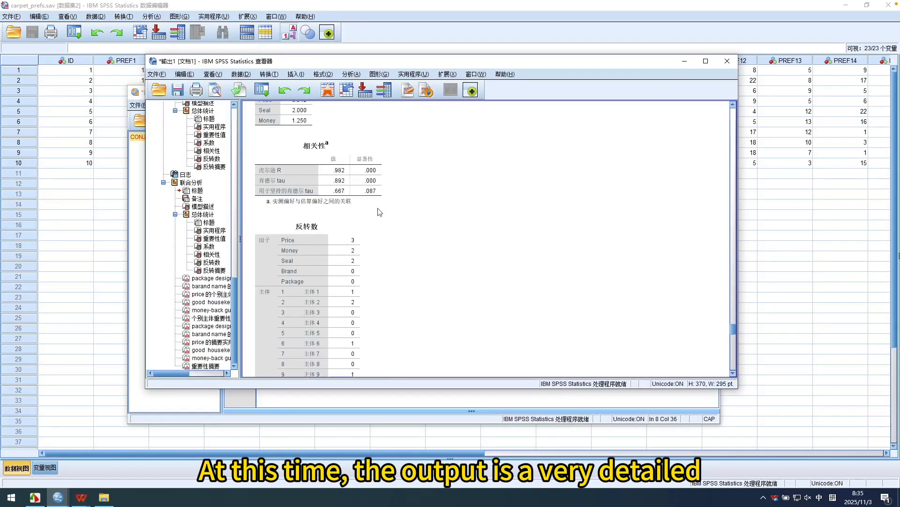
Review the individual subject utility charts for each attribute and the individual subject importance chart in the new output.
scroll(376, 207, down, 12)
scroll(375, 206, up, 4)
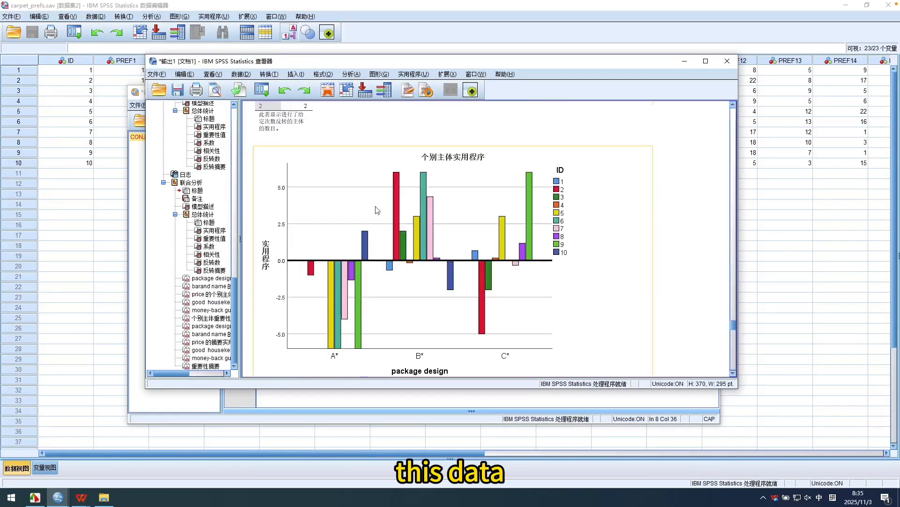
scroll(376, 208, up, 3)
scroll(377, 207, down, 4)
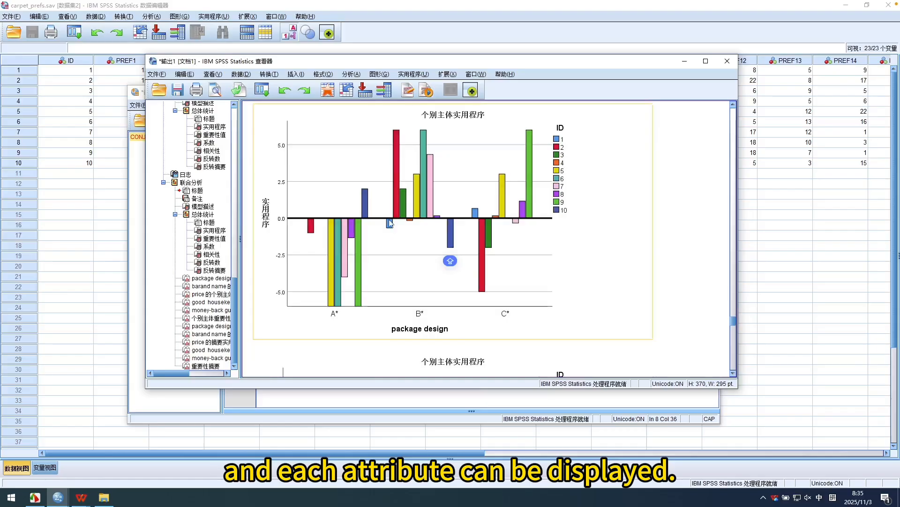
scroll(390, 225, up, 3)
scroll(449, 259, down, 3)
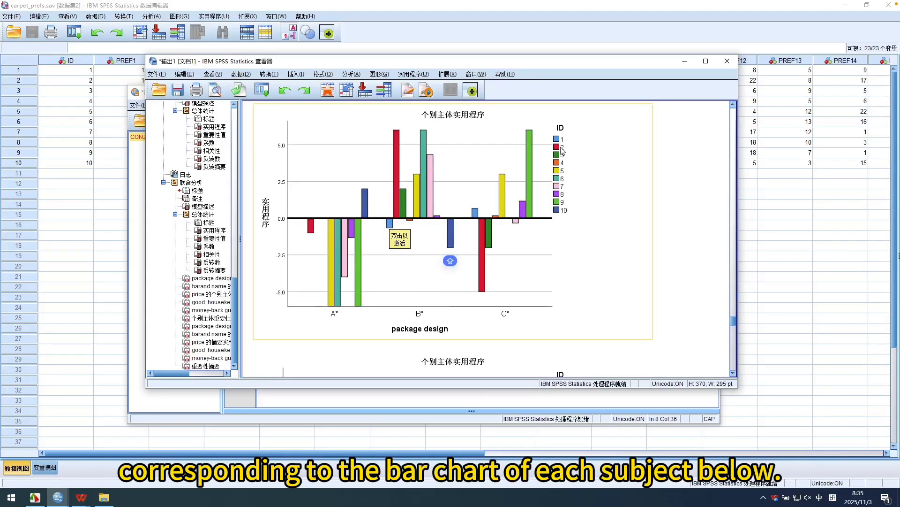
scroll(470, 227, down, 15)
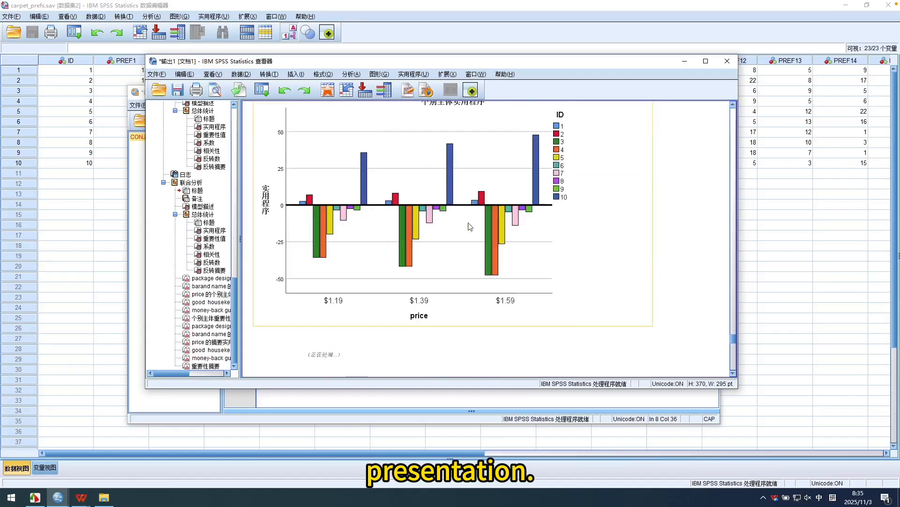
scroll(470, 227, down, 15)
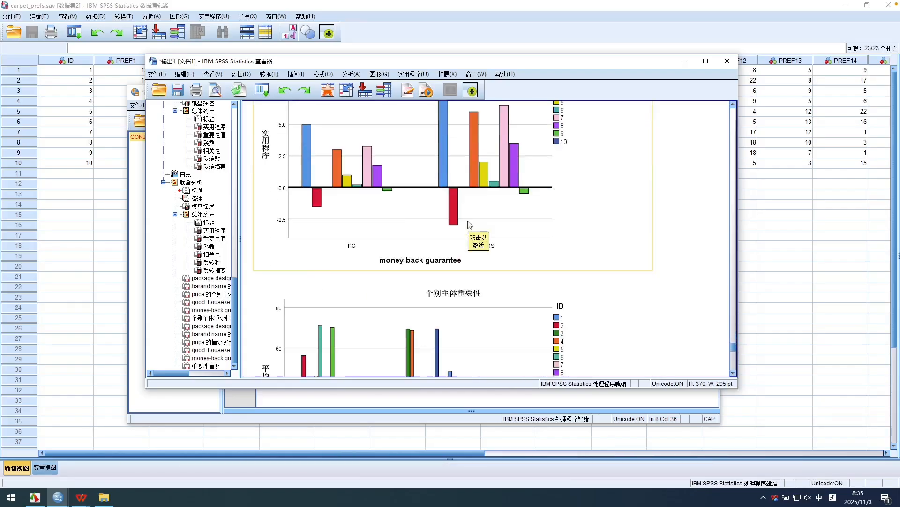
scroll(470, 227, down, 5)
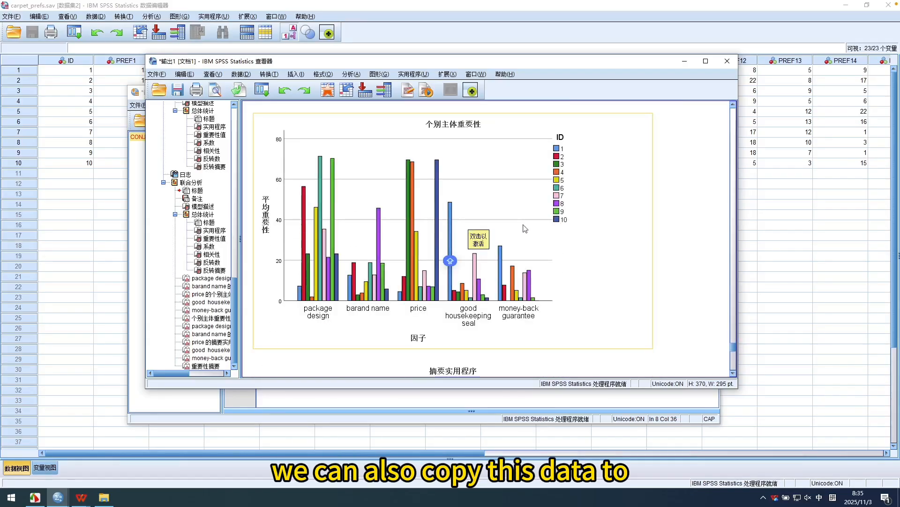
Review the summary utility charts for each attribute and the importance summary chart at the end of the output.
scroll(525, 229, down, 15)
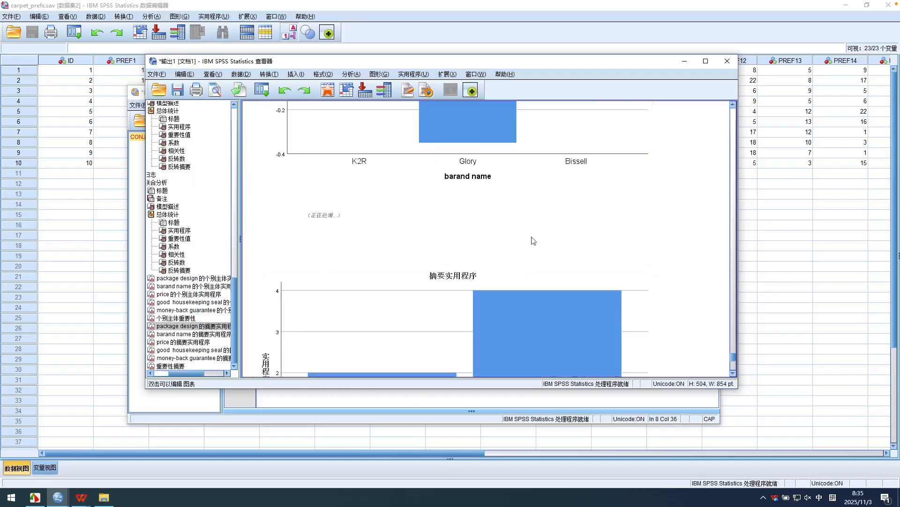
scroll(533, 240, down, 20)
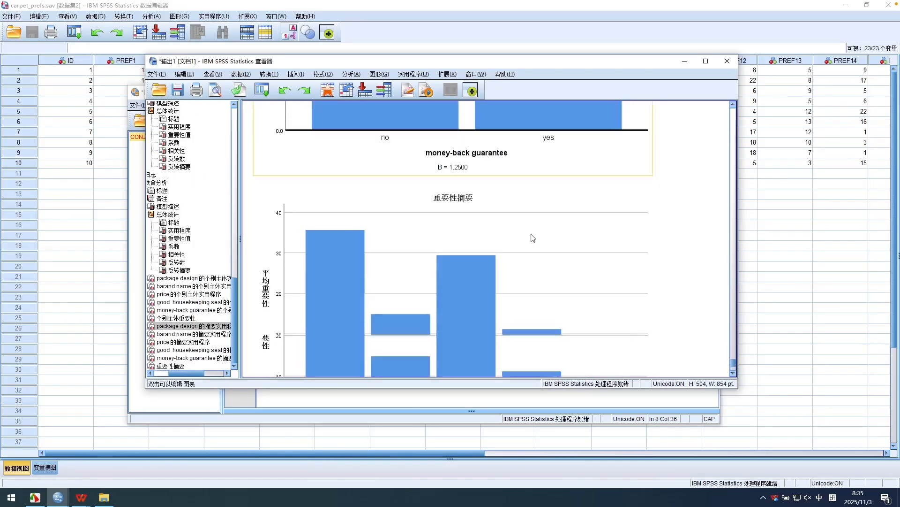
scroll(533, 237, down, 3)
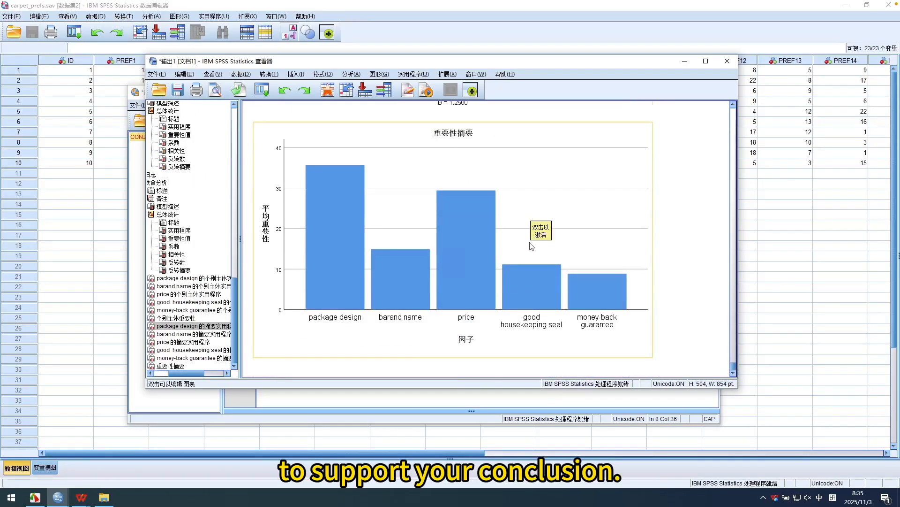
scroll(532, 246, up, 6)
scroll(532, 246, down, 6)
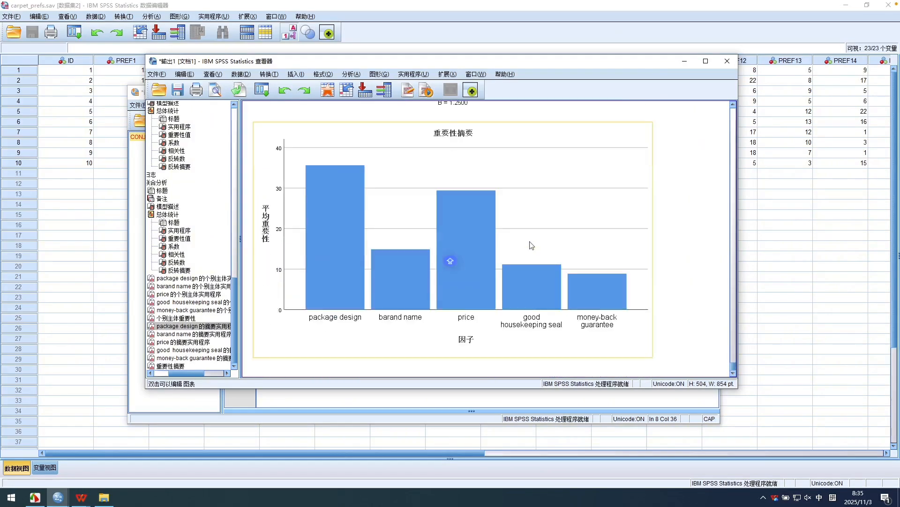
Go back to the logged syntax and model description in the output, and bring the carpet_prefs.sav data editor to the front.
scroll(531, 246, up, 20)
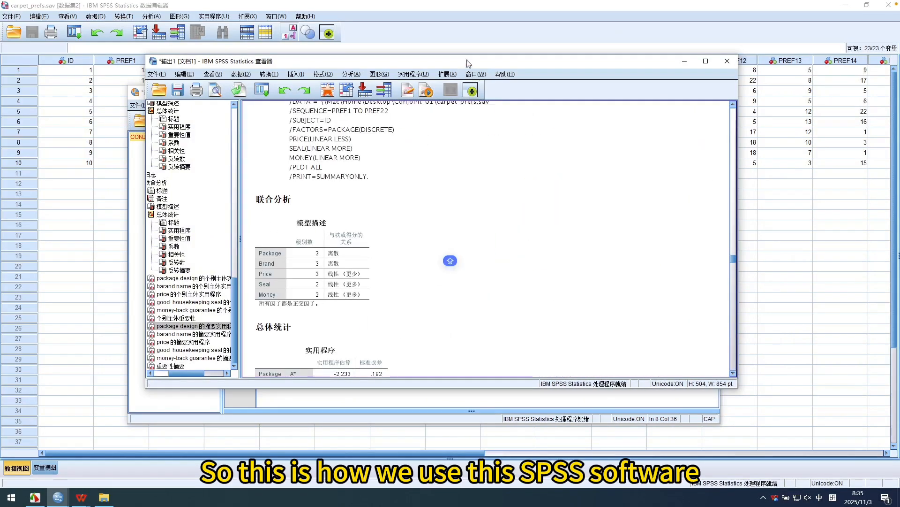
drag(468, 63, 569, 121)
click(517, 16)
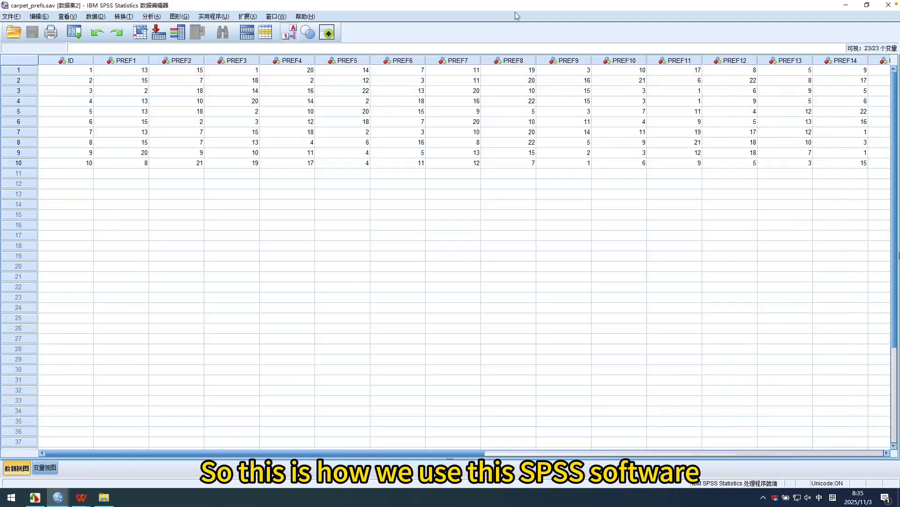